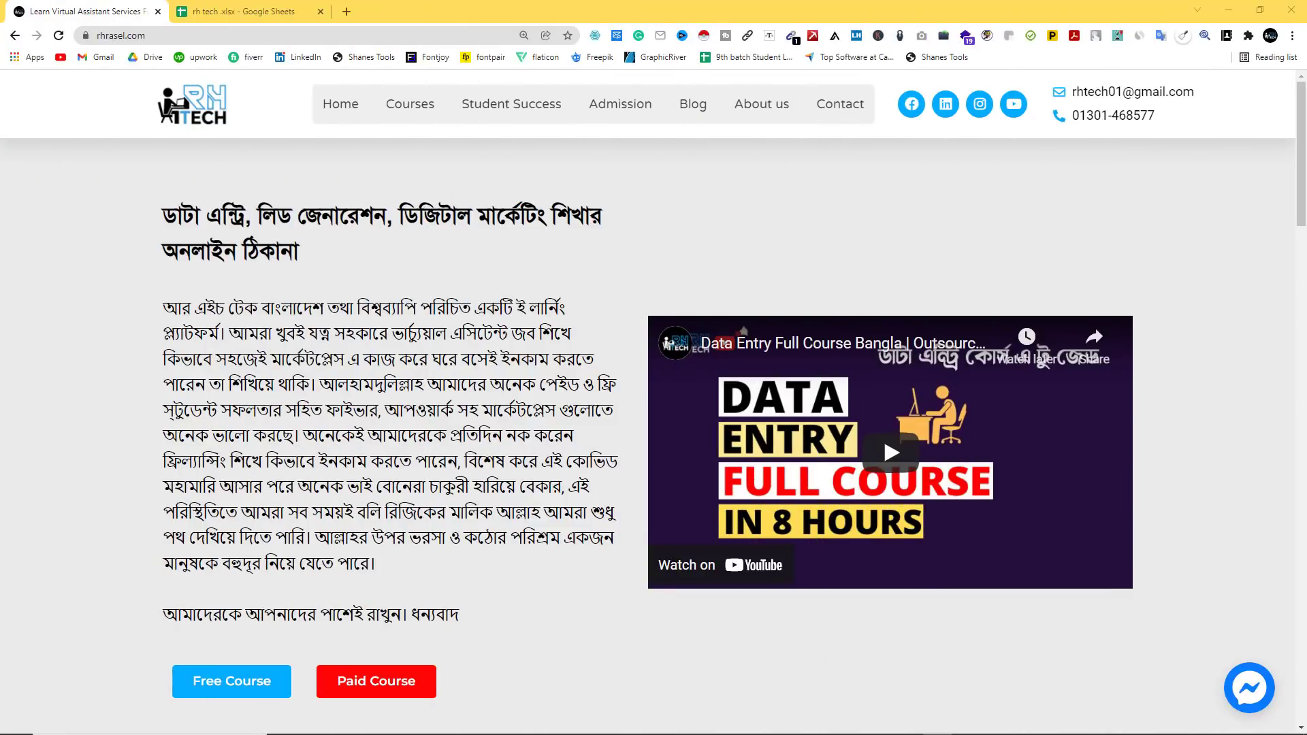
# Open the rh tech spreadsheet, enlarge the Instructions sheet and read the first instruction.
pyautogui.click(248, 9)
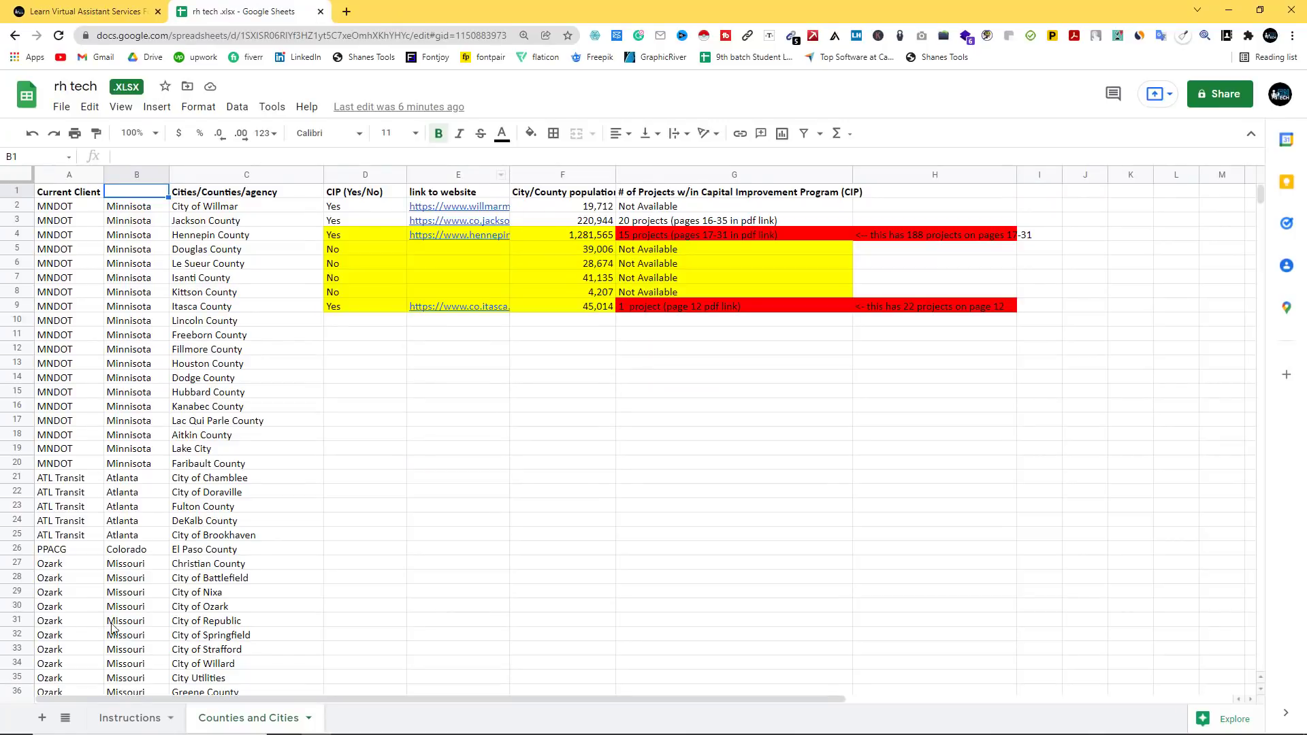
pyautogui.click(130, 718)
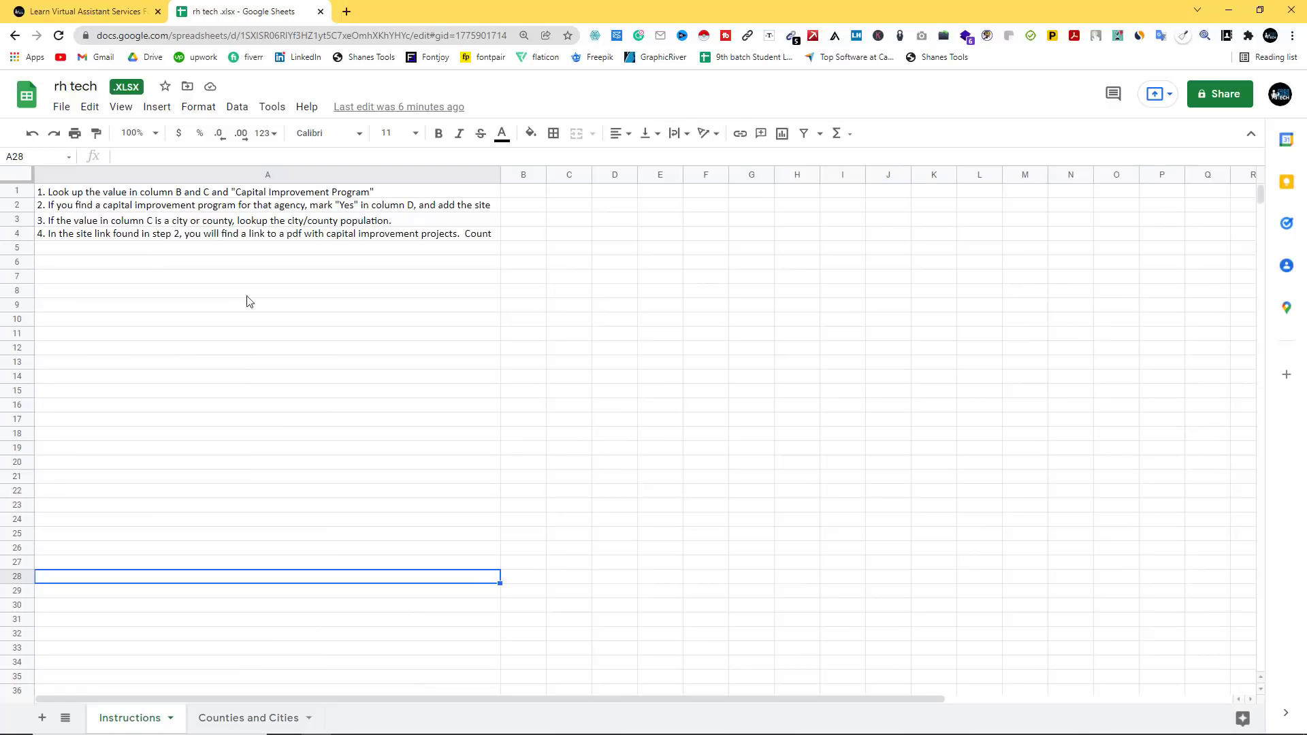
pyautogui.hotkey('ctrl', '+')
pyautogui.hotkey('ctrl', '+')
pyautogui.hotkey('ctrl', '+')
pyautogui.hotkey('ctrl', '+')
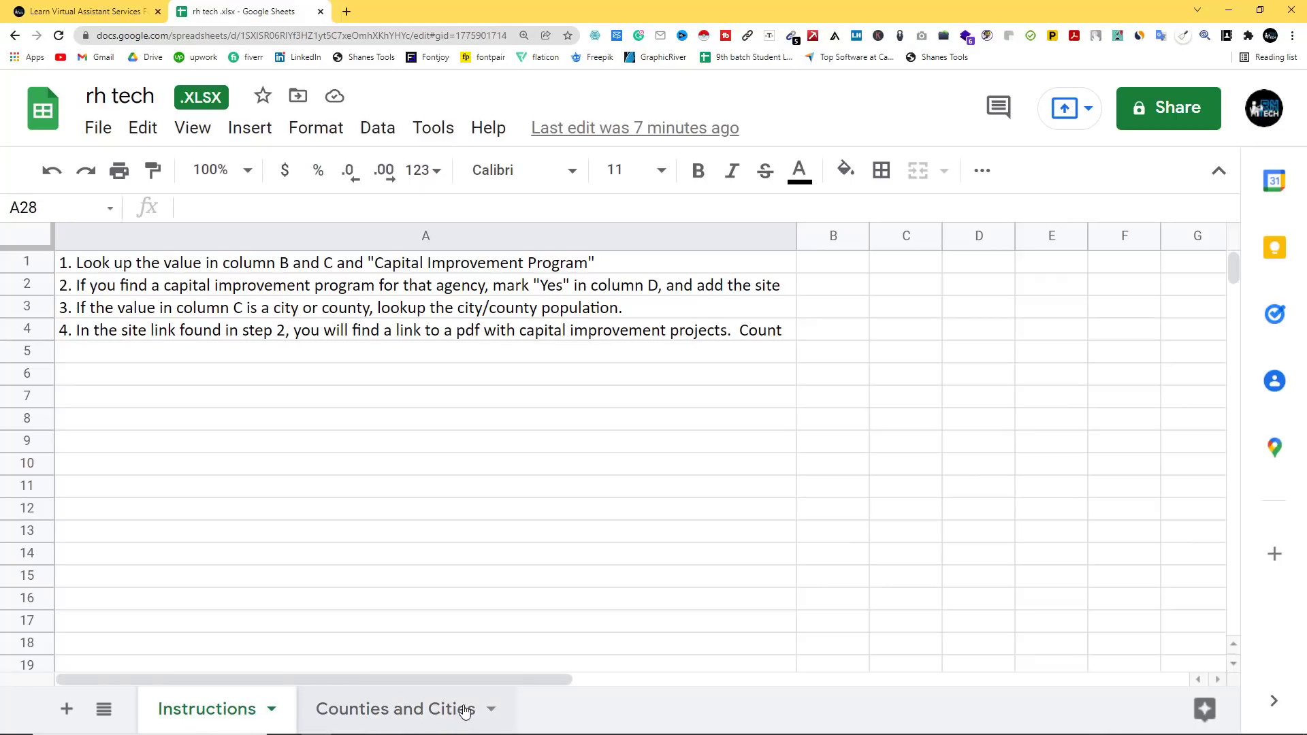
pyautogui.click(113, 273)
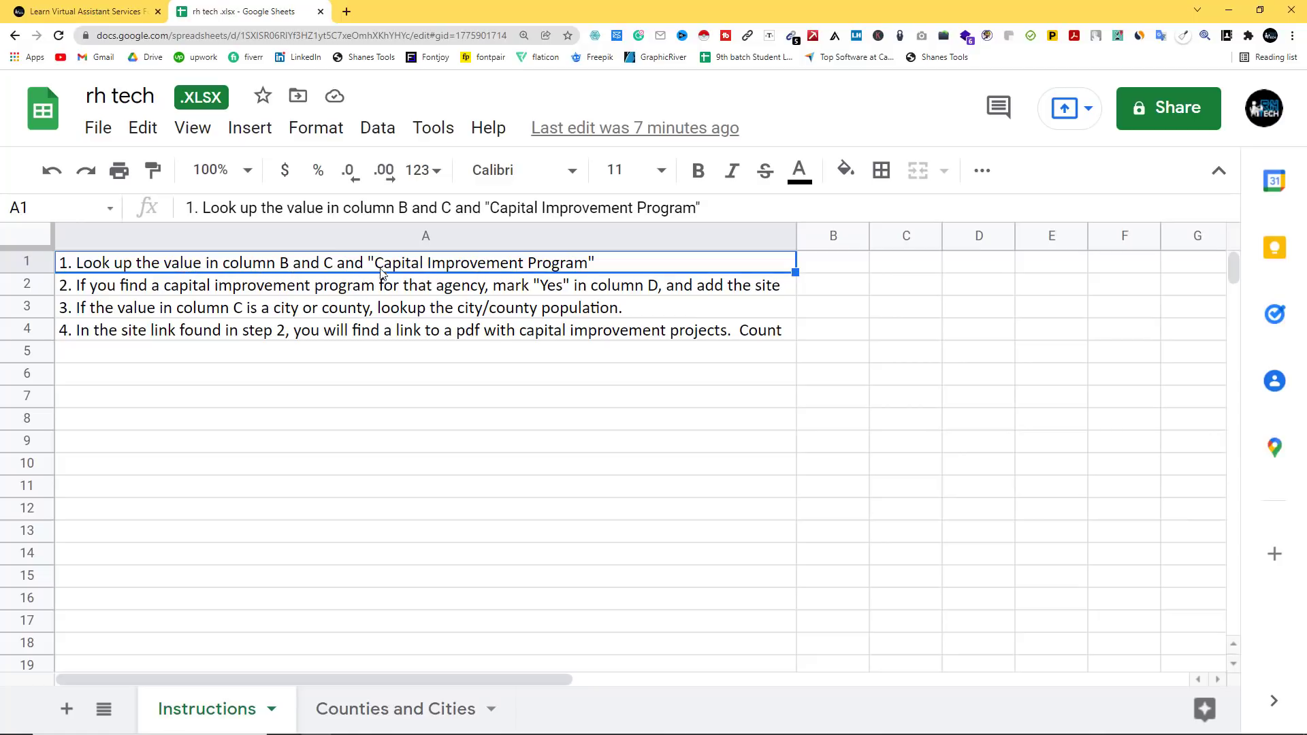
# Examine columns B and C of the Counties and Cities sheet, the values named in the first instruction.
pyautogui.click(395, 709)
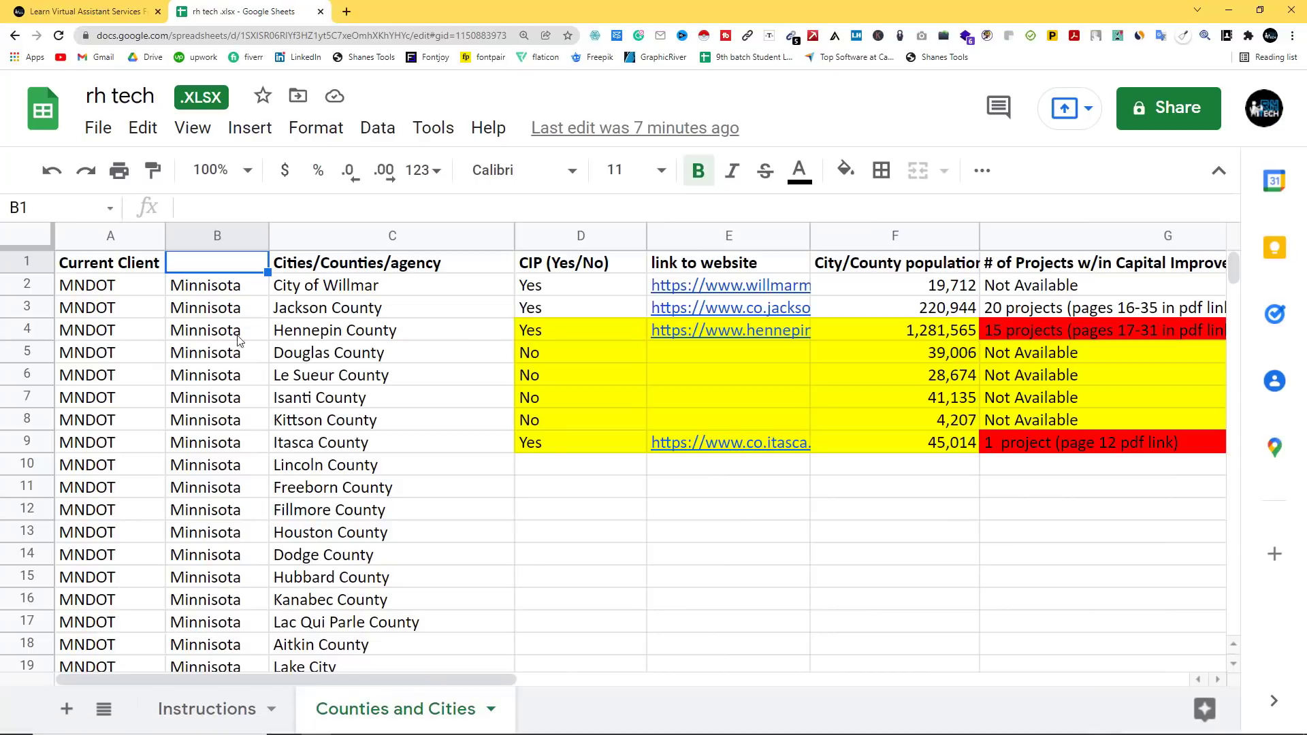
pyautogui.click(200, 235)
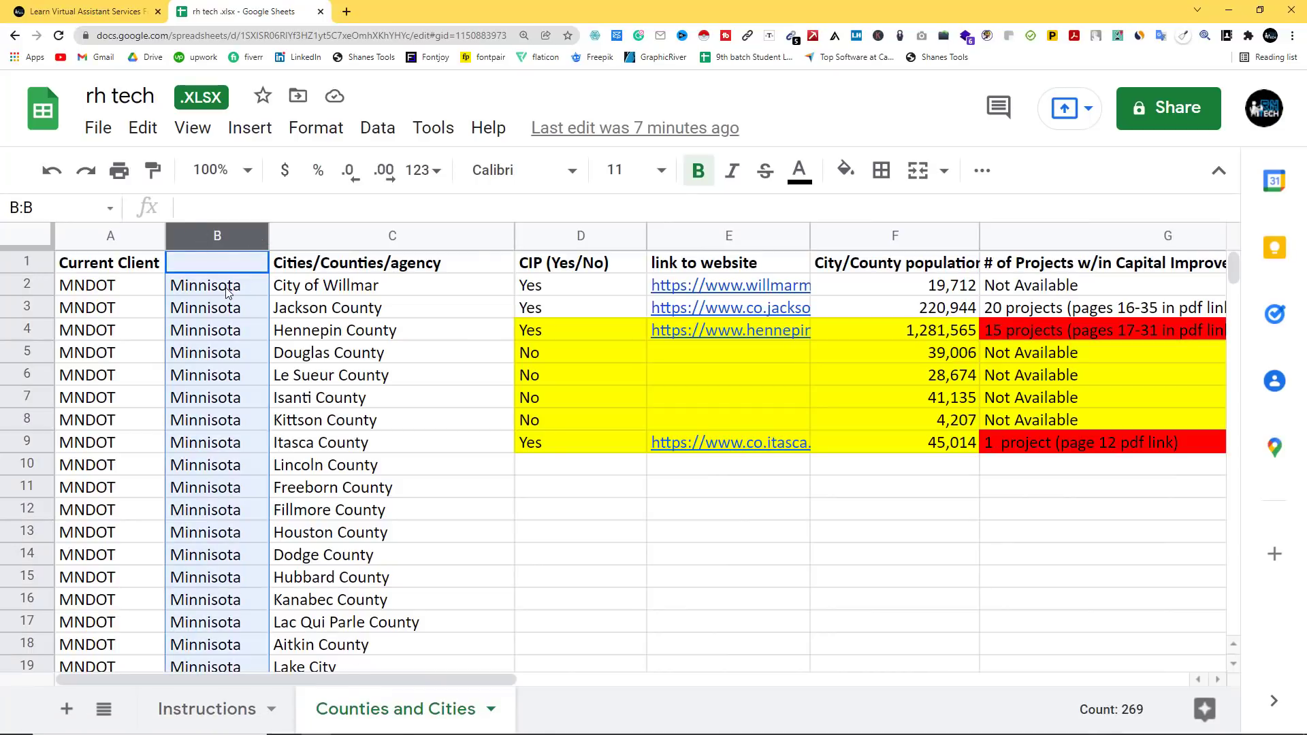
pyautogui.click(356, 238)
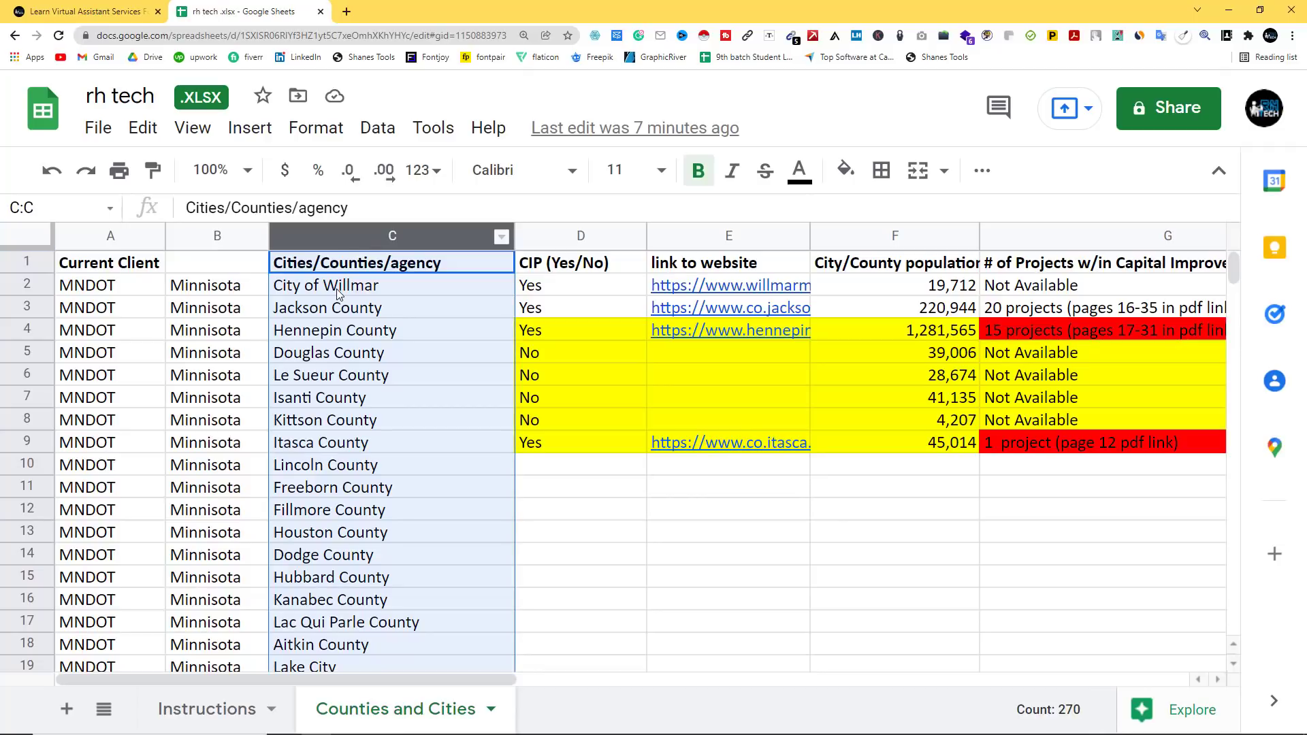
pyautogui.click(100, 14)
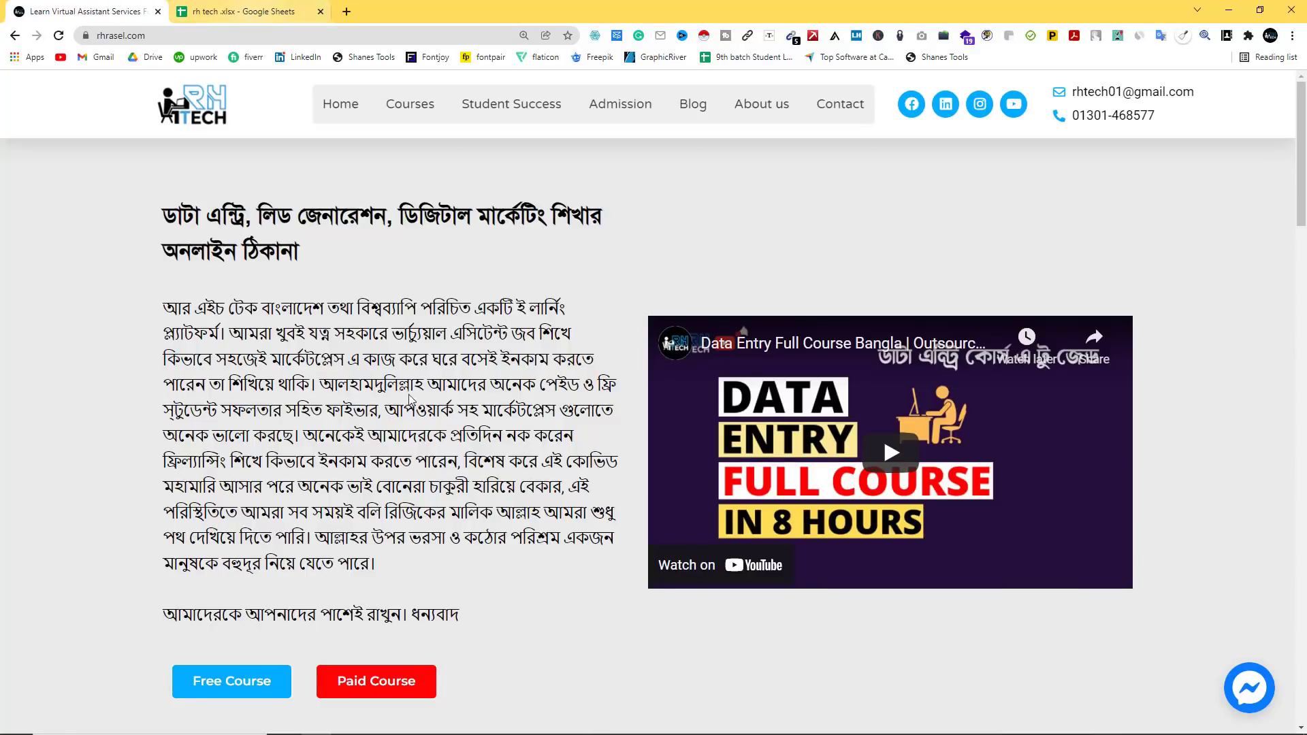
pyautogui.click(243, 12)
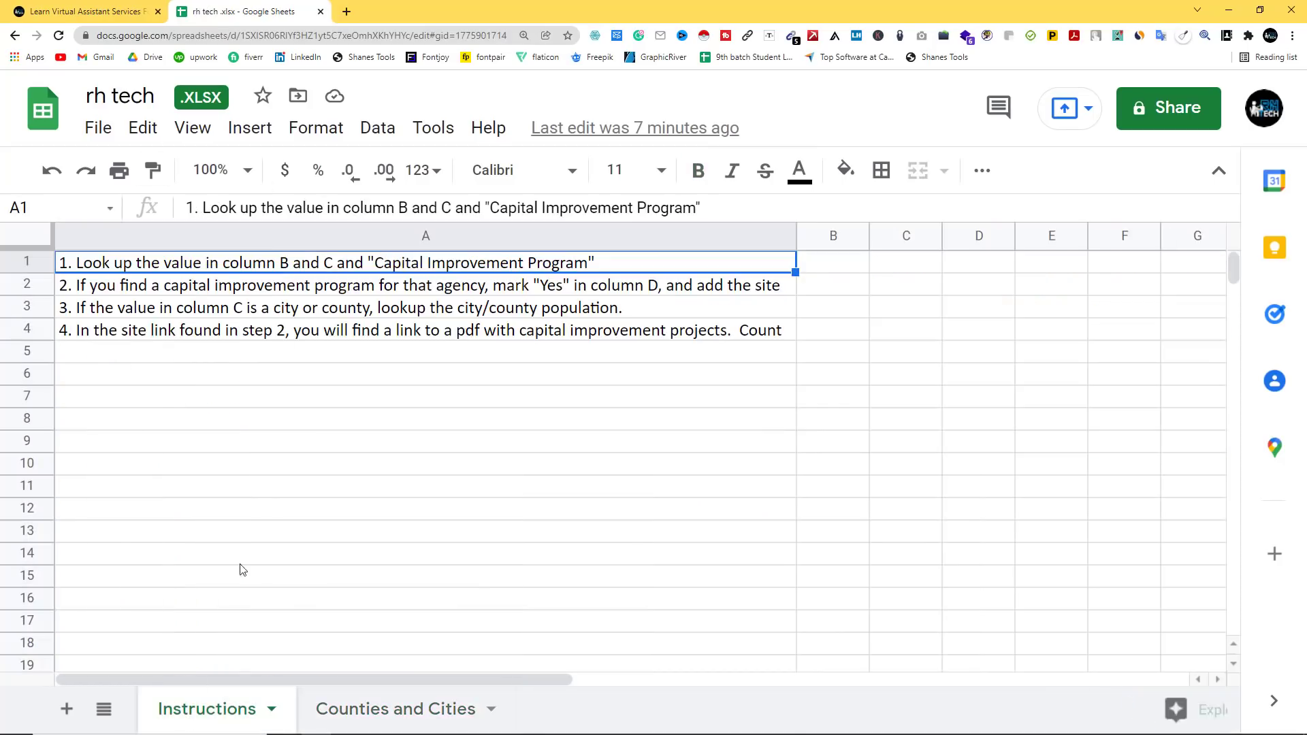
# Read the second instruction and relate it to the City of Willmar entry and the CIP (Yes/No) column.
pyautogui.click(187, 712)
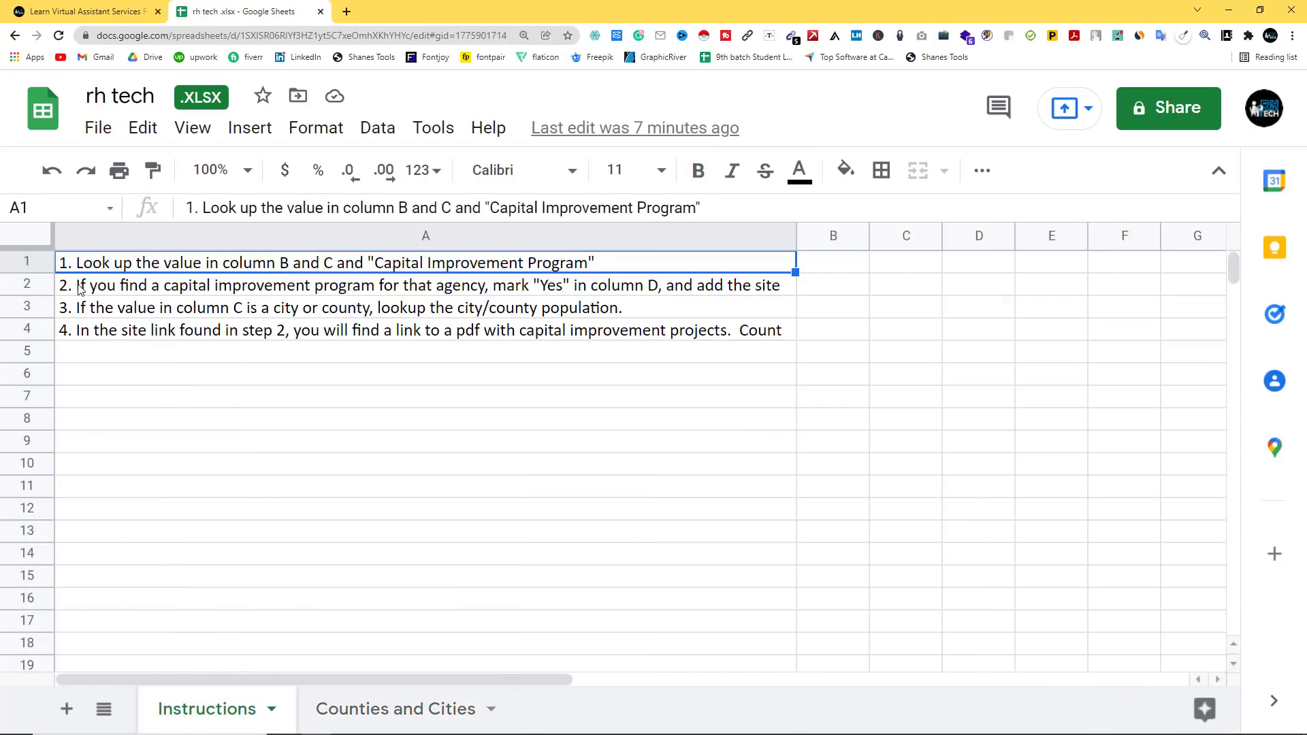
pyautogui.click(81, 288)
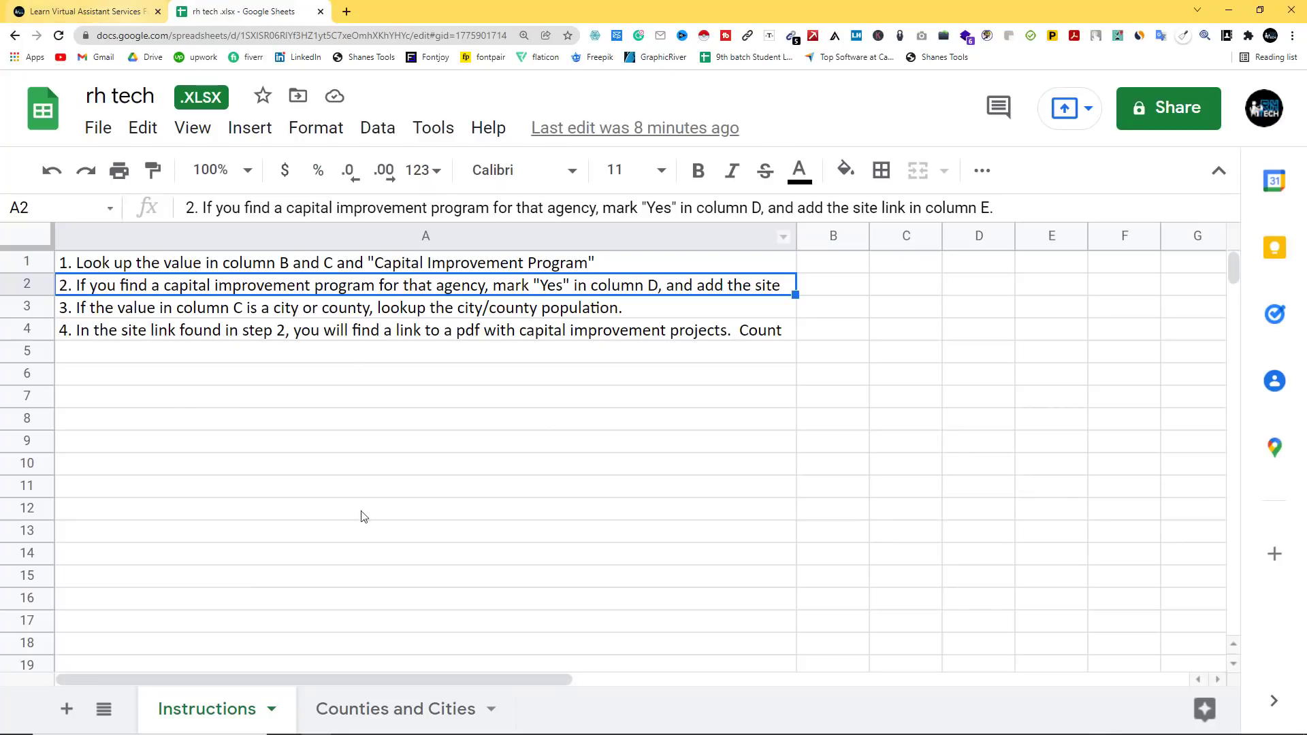
pyautogui.click(395, 704)
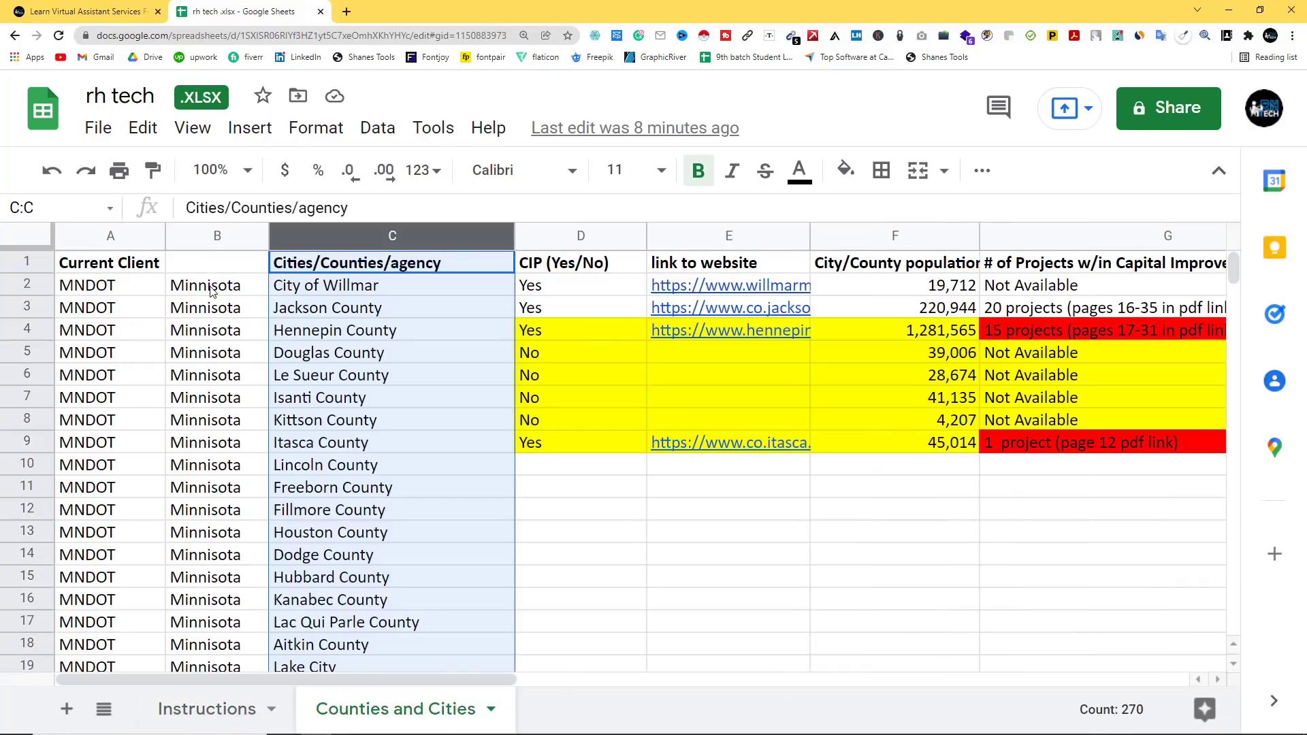
pyautogui.moveTo(208, 290); pyautogui.dragTo(306, 291)
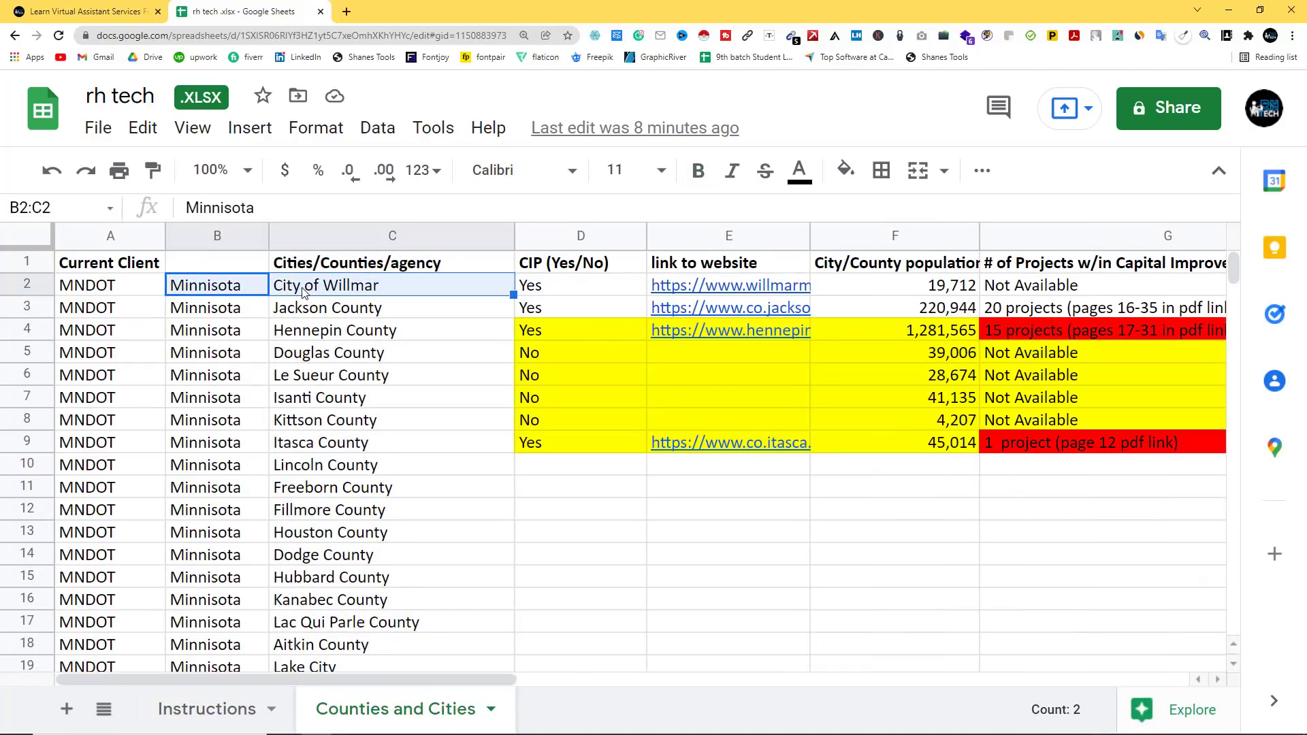
pyautogui.click(544, 272)
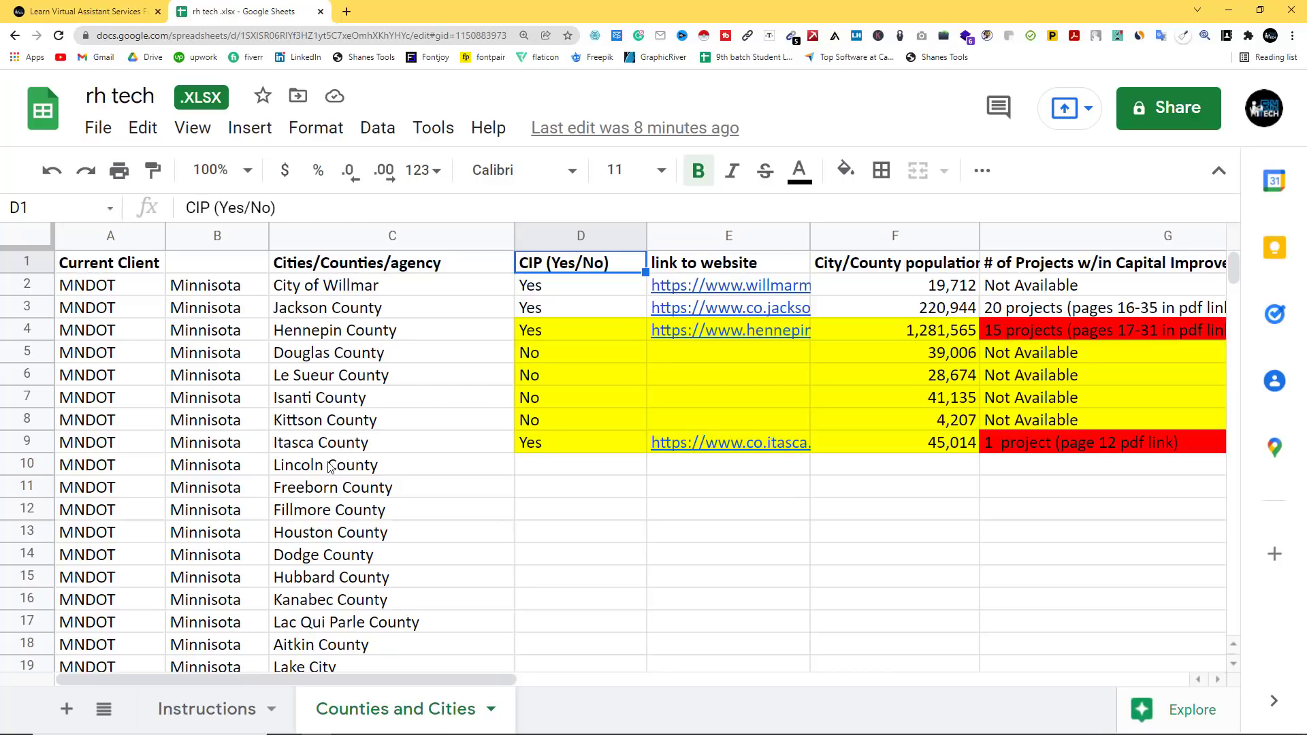
# Check the second instruction against the CIP (Yes/No) entries for Hennepin County and Douglas County.
pyautogui.click(211, 710)
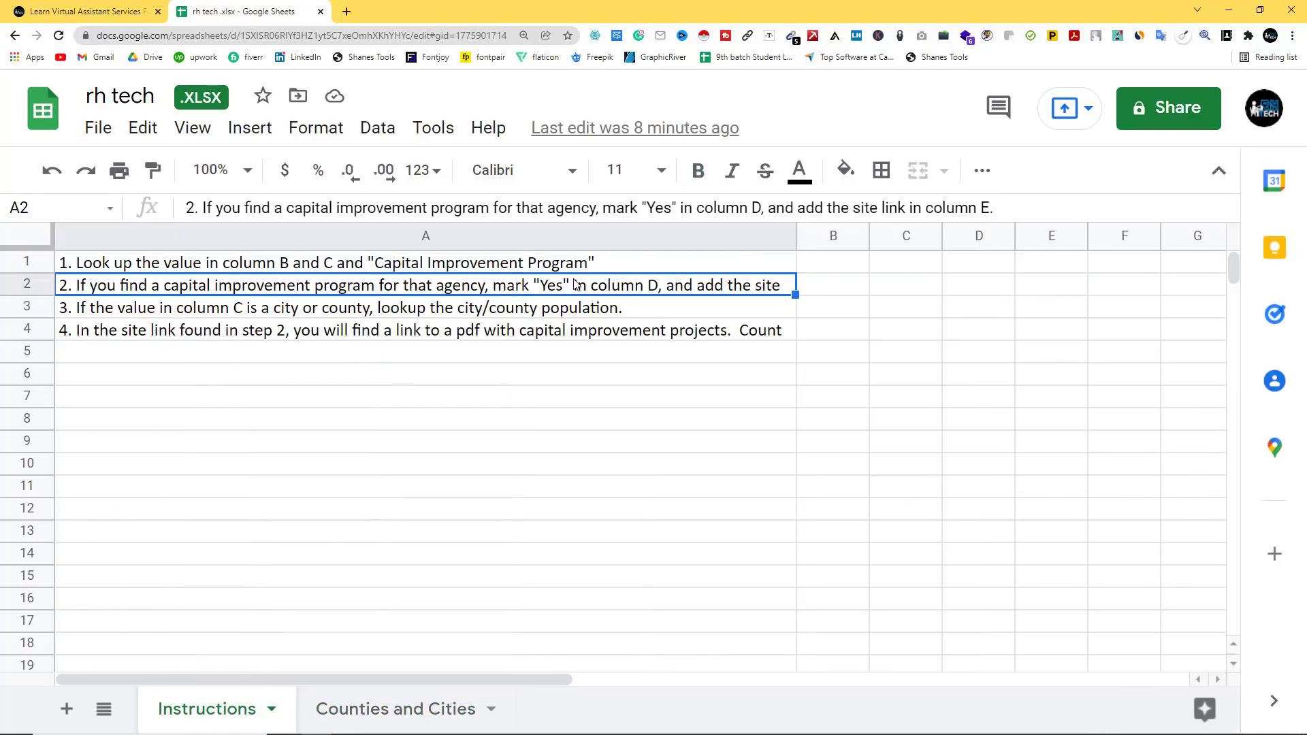
pyautogui.click(331, 708)
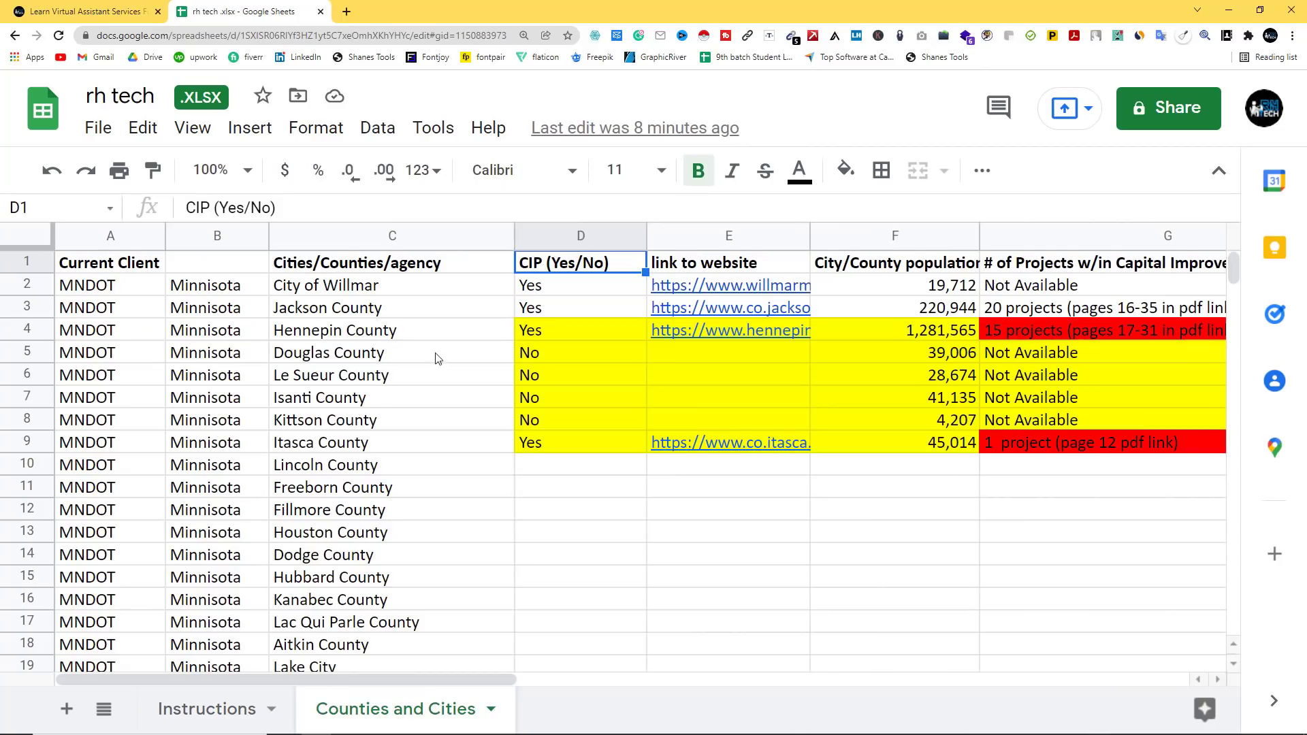
pyautogui.click(591, 329)
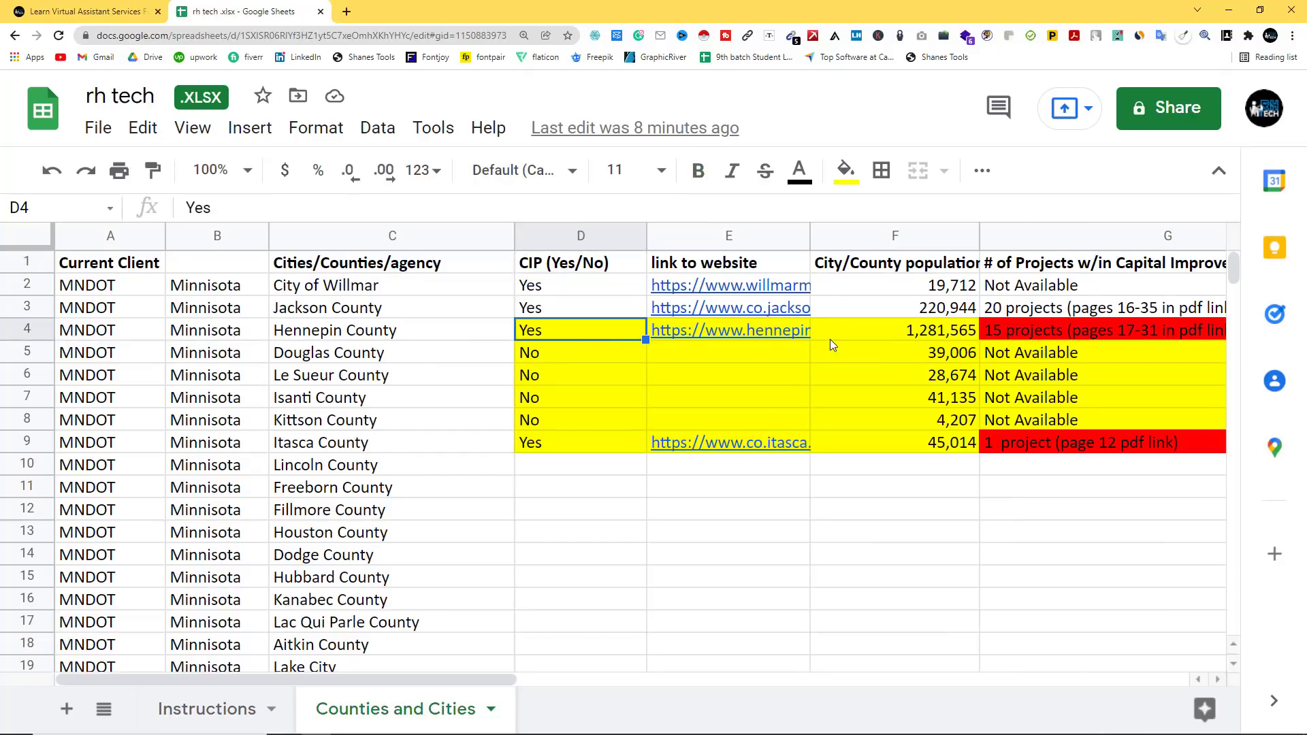
pyautogui.click(543, 234)
pyautogui.click(545, 329)
pyautogui.click(545, 356)
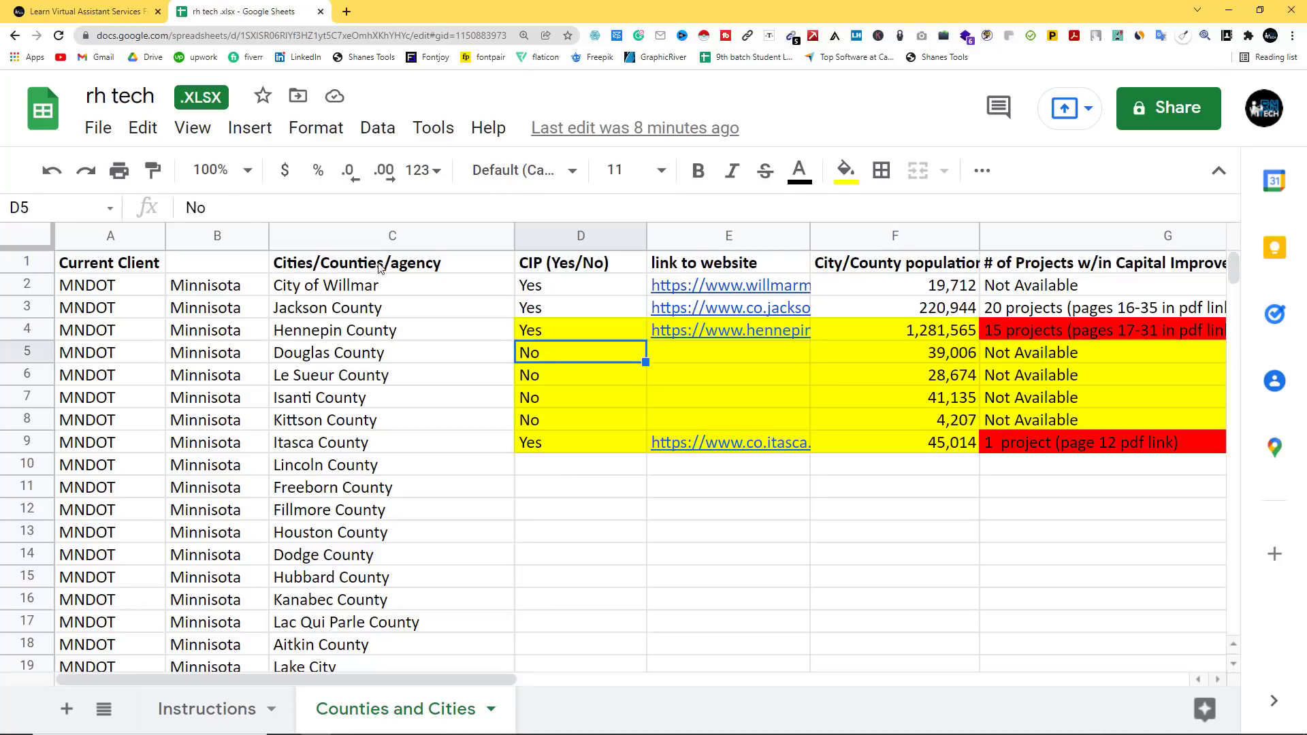
# Read the third and fourth instructions, on looking up populations and counting projects in the PDF.
pyautogui.click(239, 725)
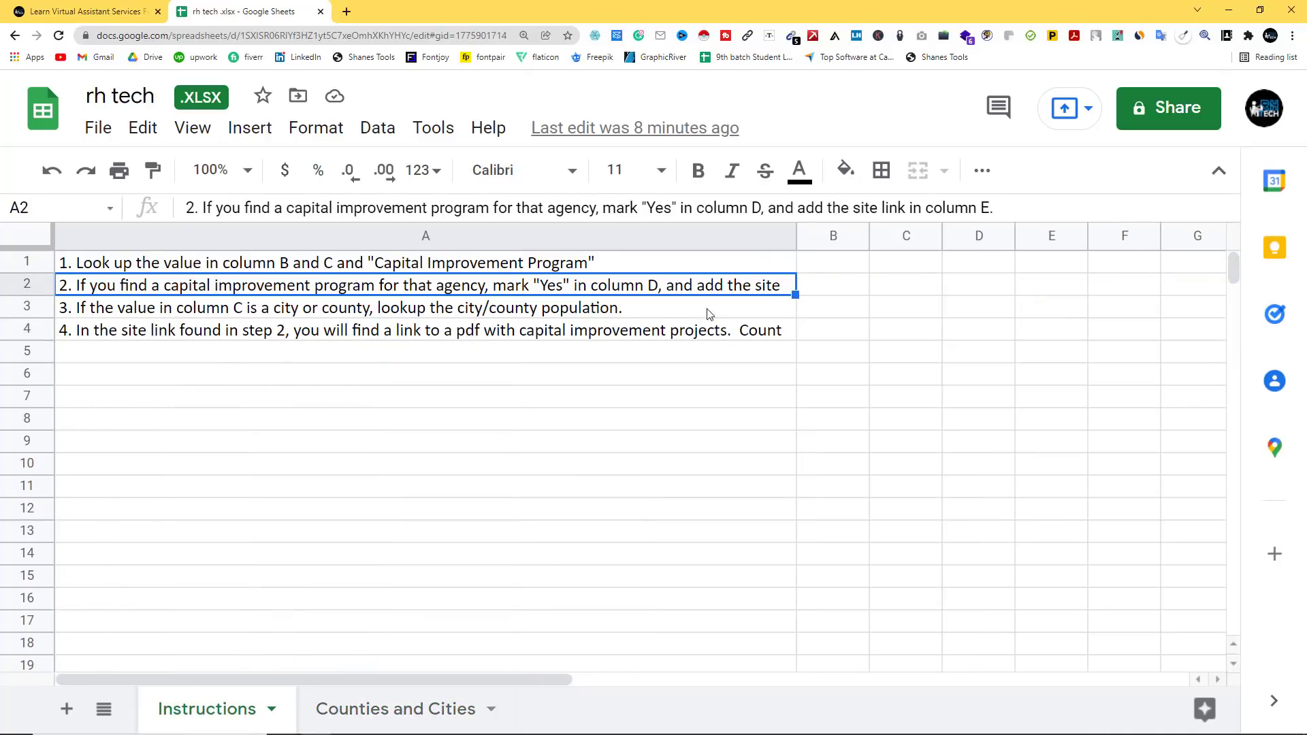
pyautogui.click(87, 314)
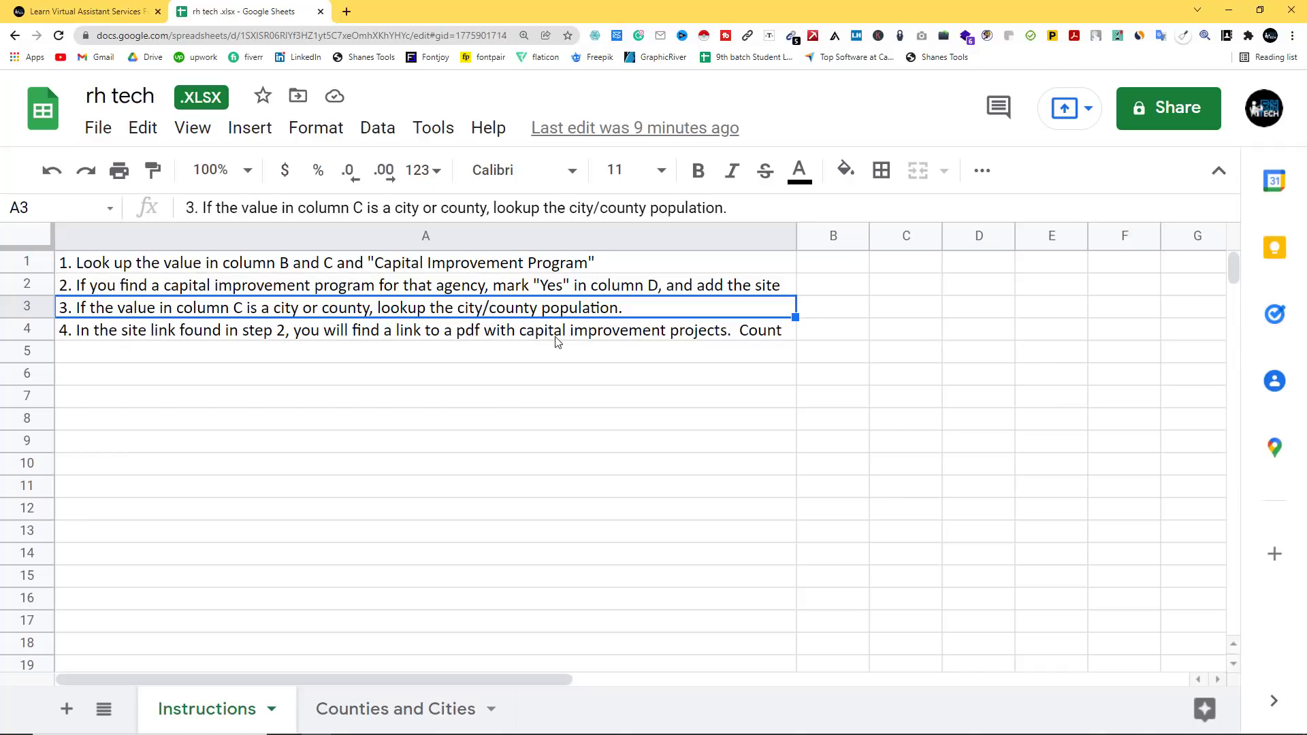
pyautogui.click(778, 336)
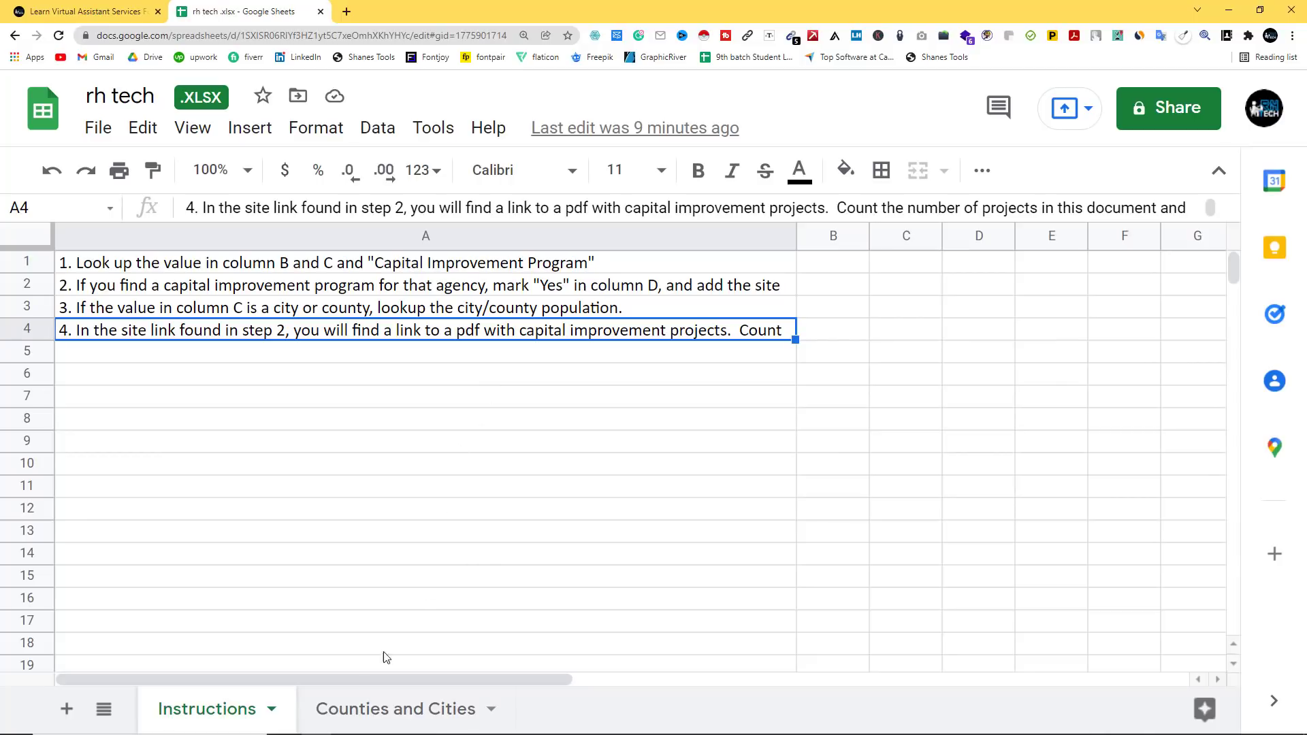
# Shorten the column C header on the Counties and Cities sheet to "Counties".
pyautogui.click(365, 708)
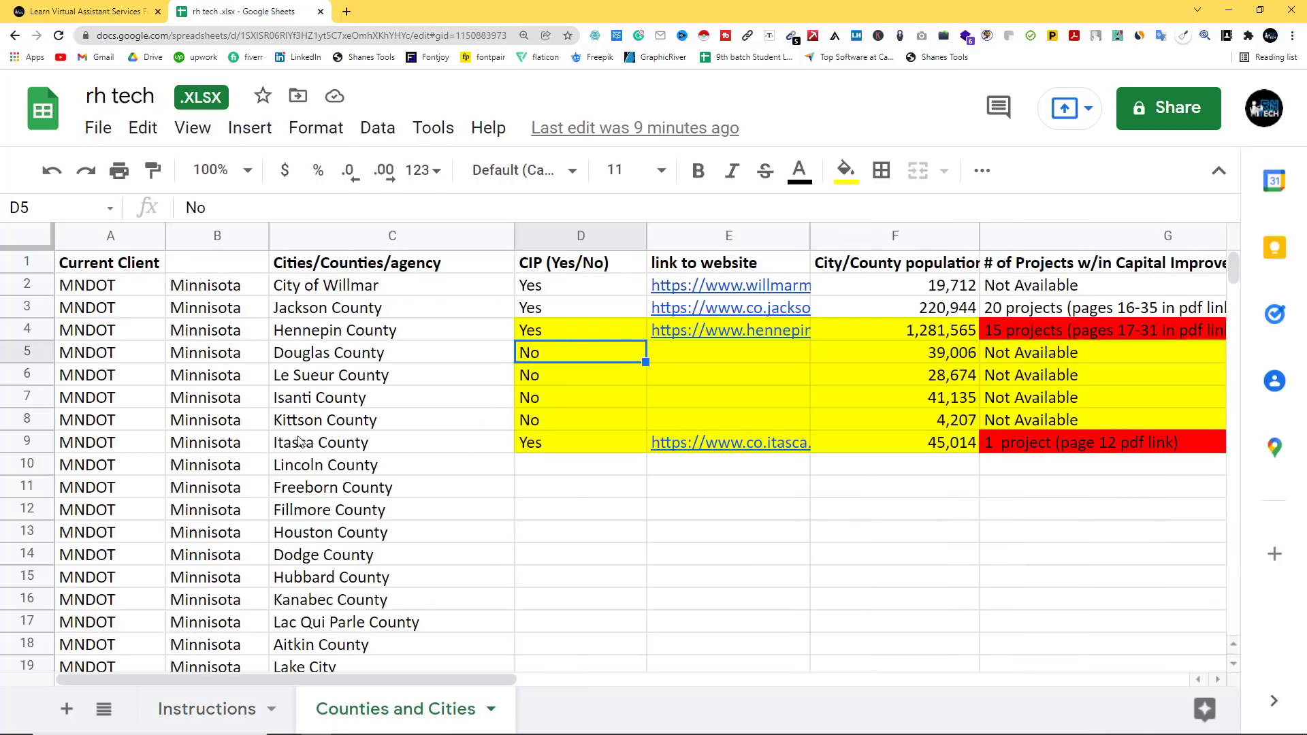
pyautogui.click(191, 237)
pyautogui.click(206, 267)
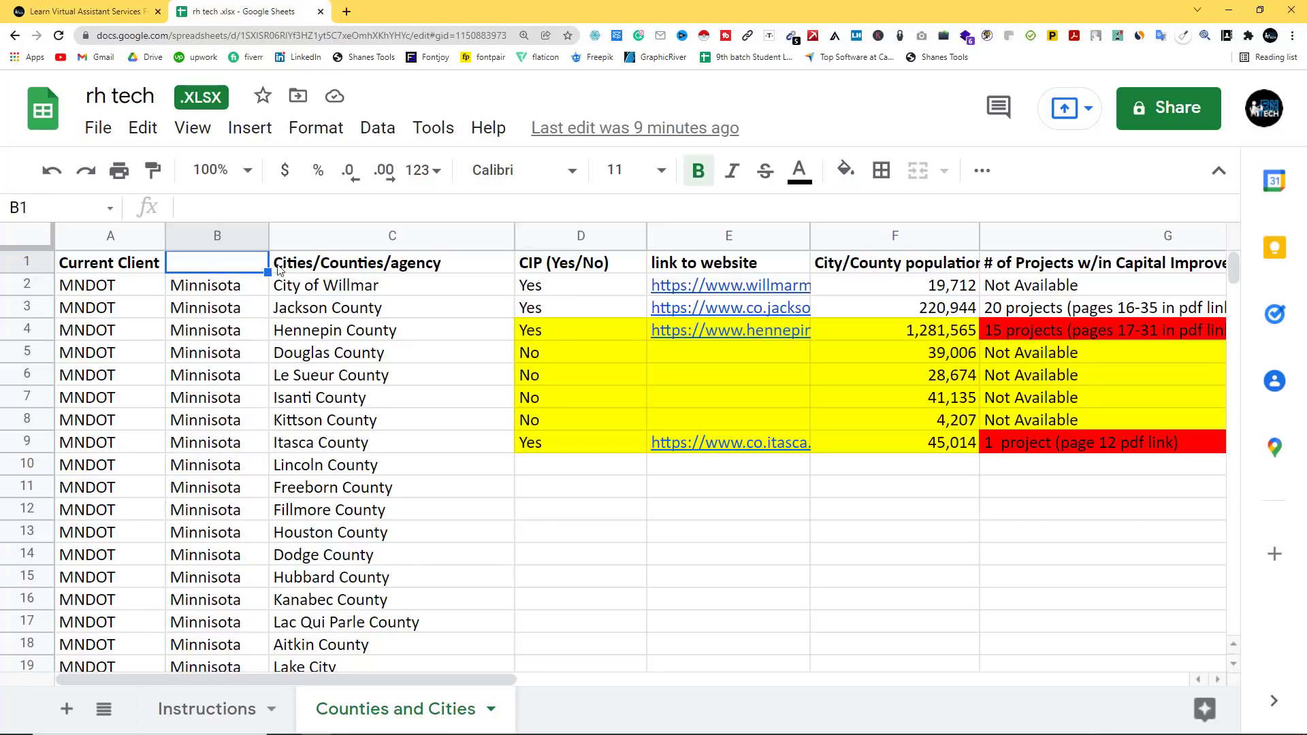
pyautogui.click(303, 269)
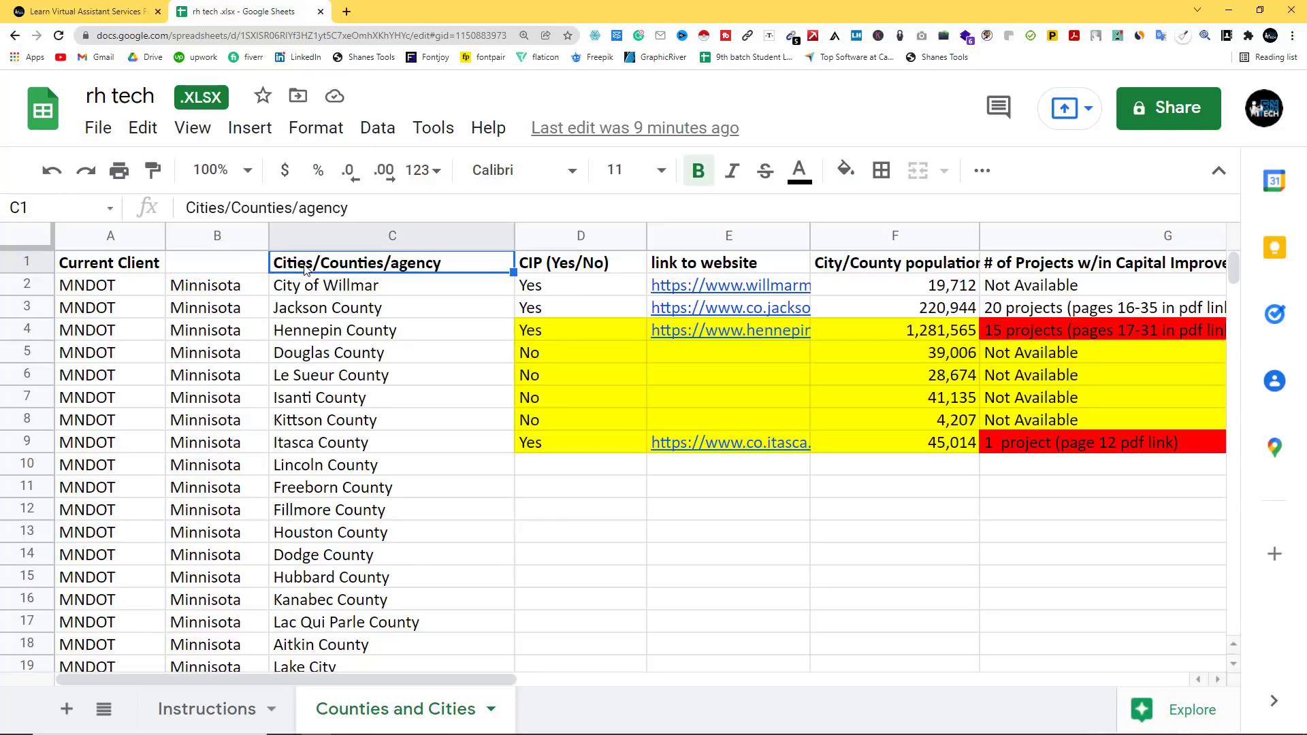
pyautogui.doubleClick(317, 266)
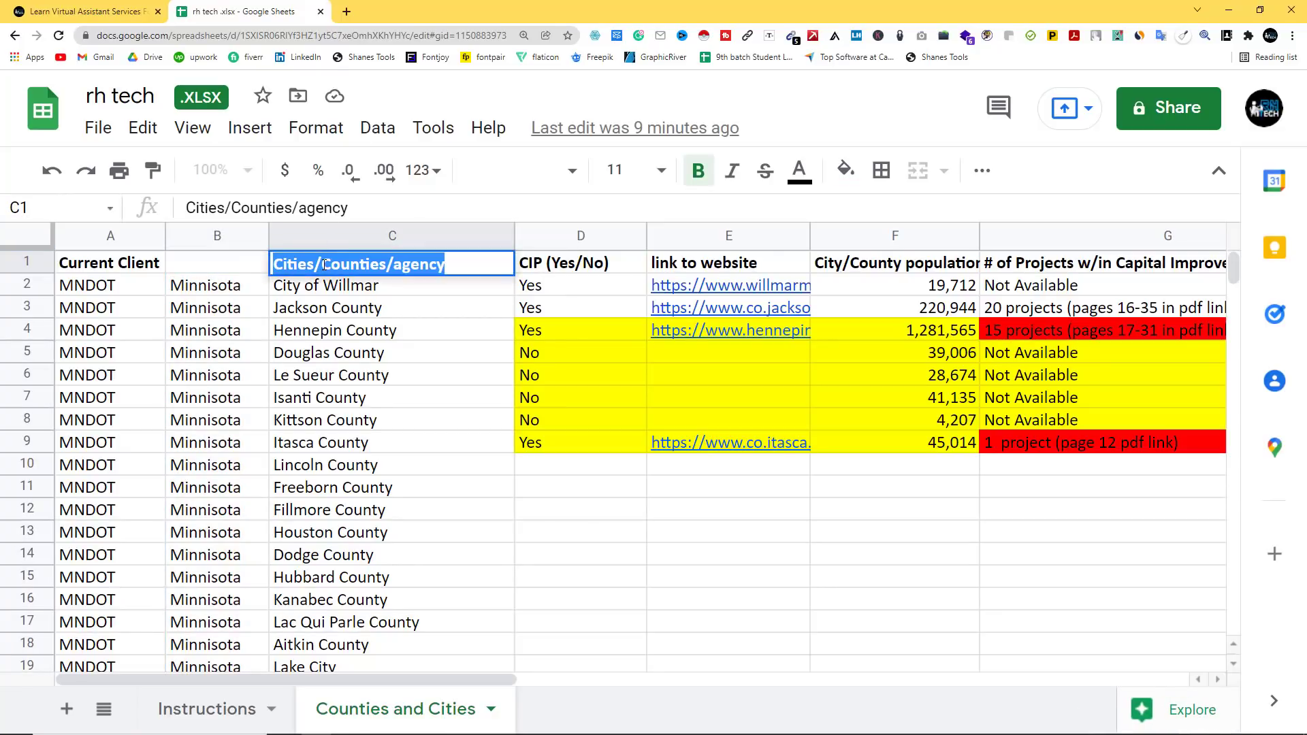
pyautogui.click(323, 266)
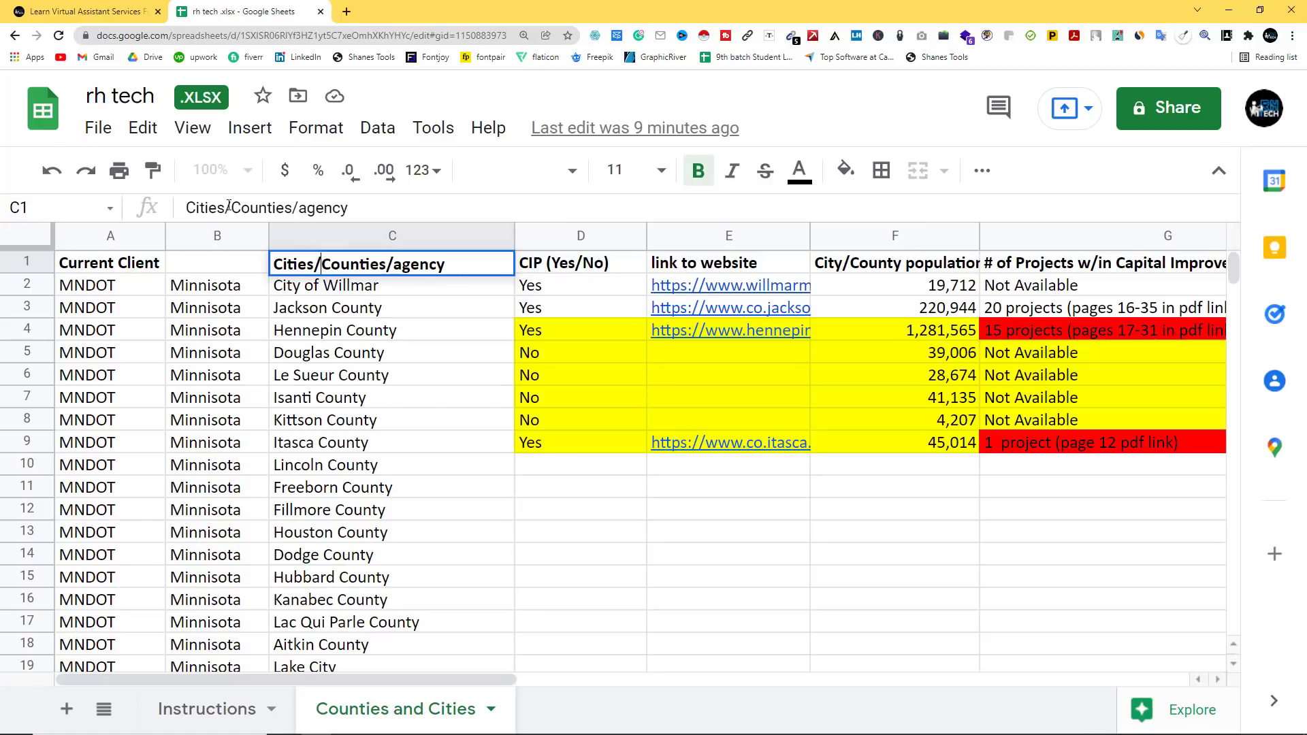
pyautogui.moveTo(229, 206); pyautogui.dragTo(134, 221)
pyautogui.press('BackSpace')
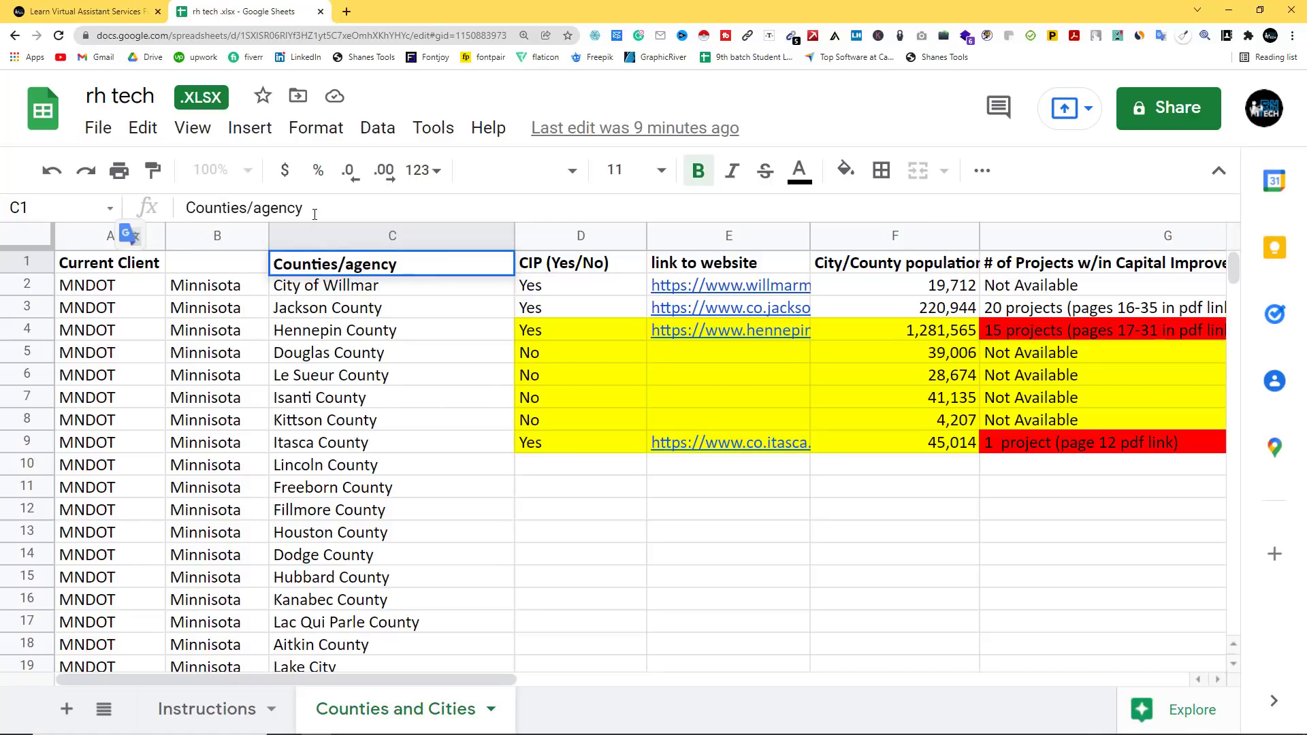
pyautogui.moveTo(315, 213); pyautogui.dragTo(244, 225)
pyautogui.press('BackSpace')
# Enter "Cities" as the header of column B in cell B1.
pyautogui.click(193, 272)
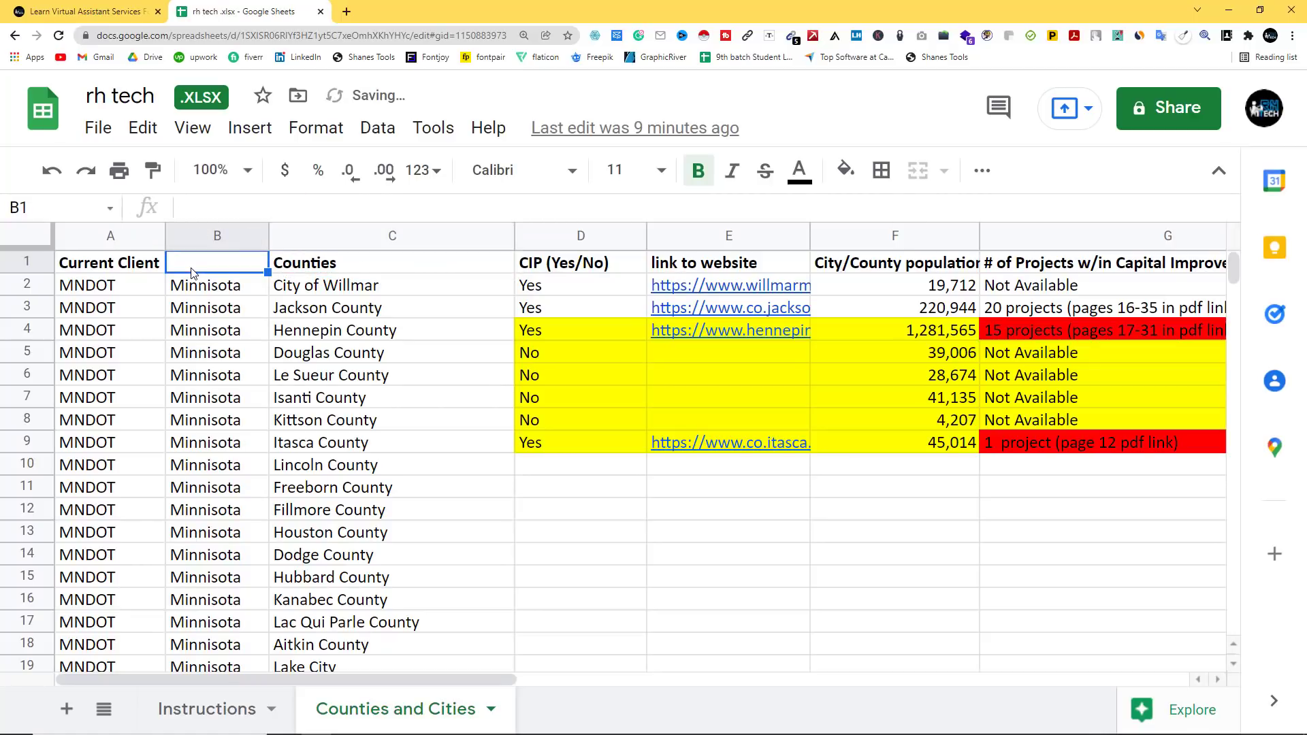
pyautogui.write('Cil')
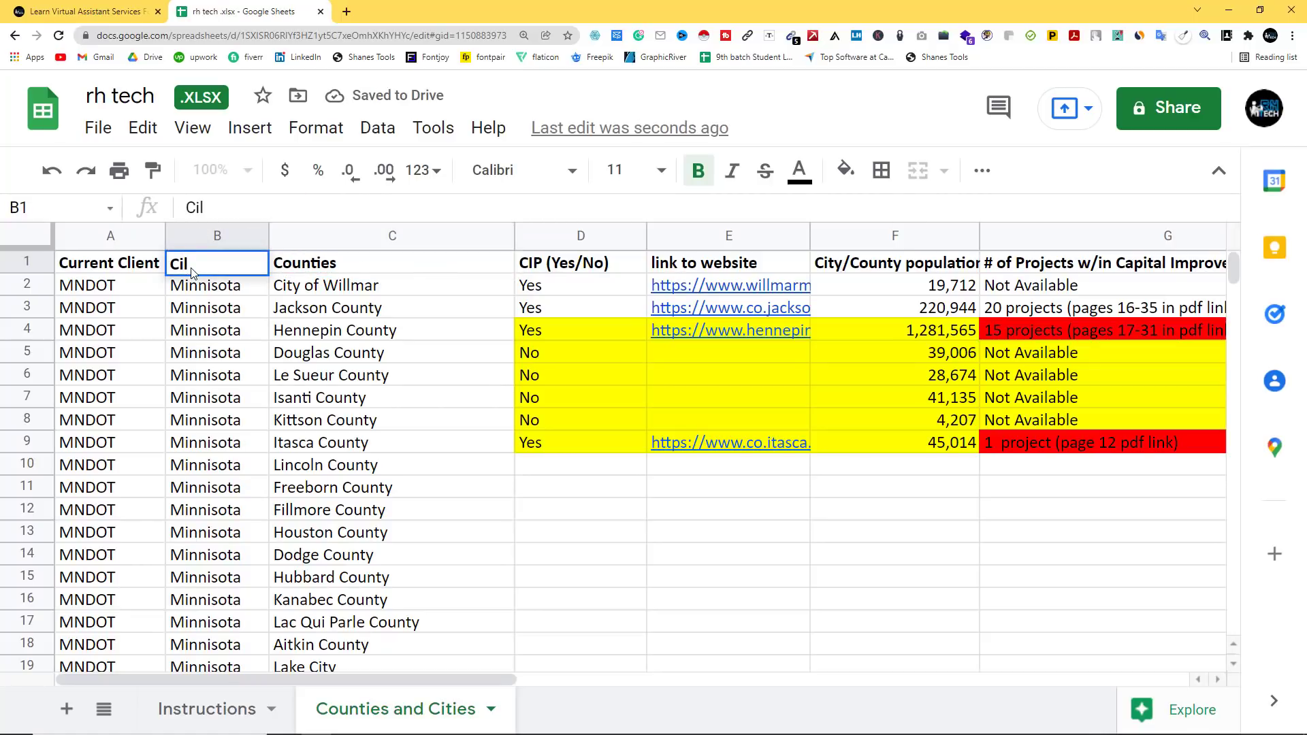
pyautogui.press('BackSpace')
pyautogui.write('ties')
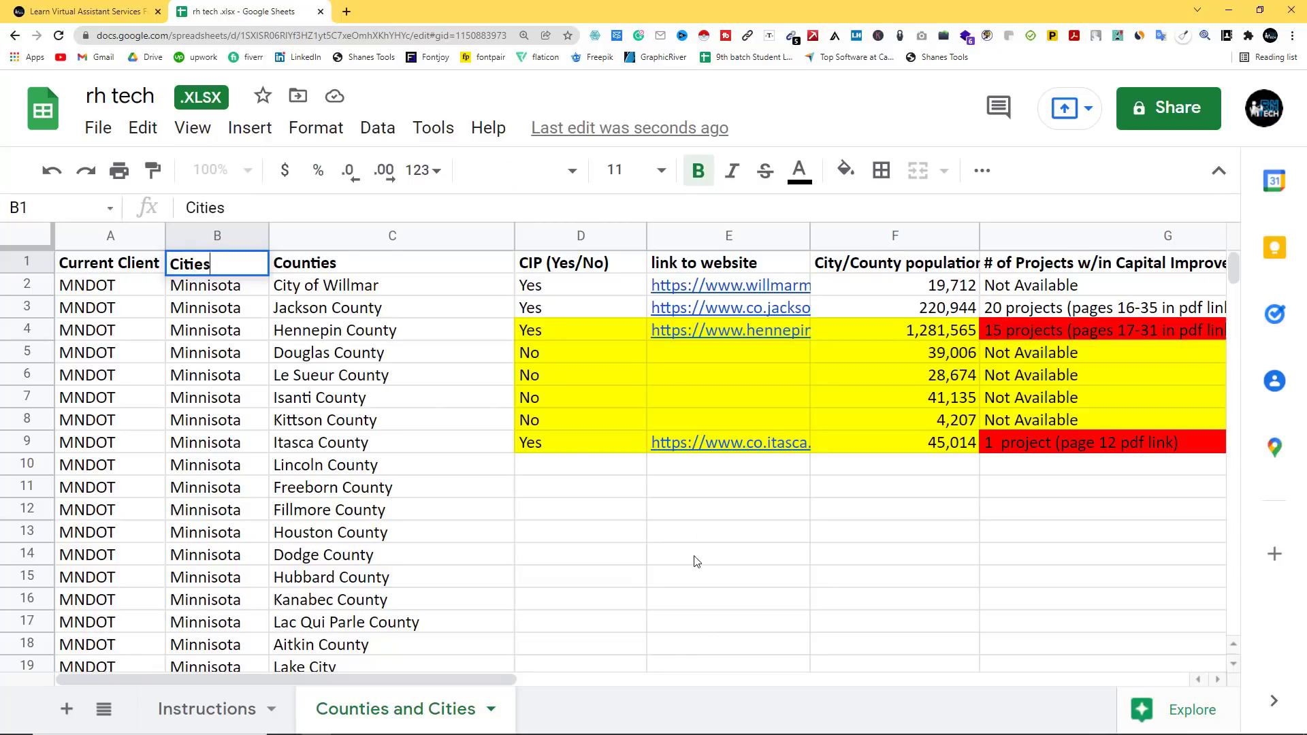
pyautogui.press('Down')
pyautogui.press('Down')
pyautogui.press('Down')
# Copy the state and county name of the Hennepin County row, cells B4:C4.
pyautogui.click(1010, 322)
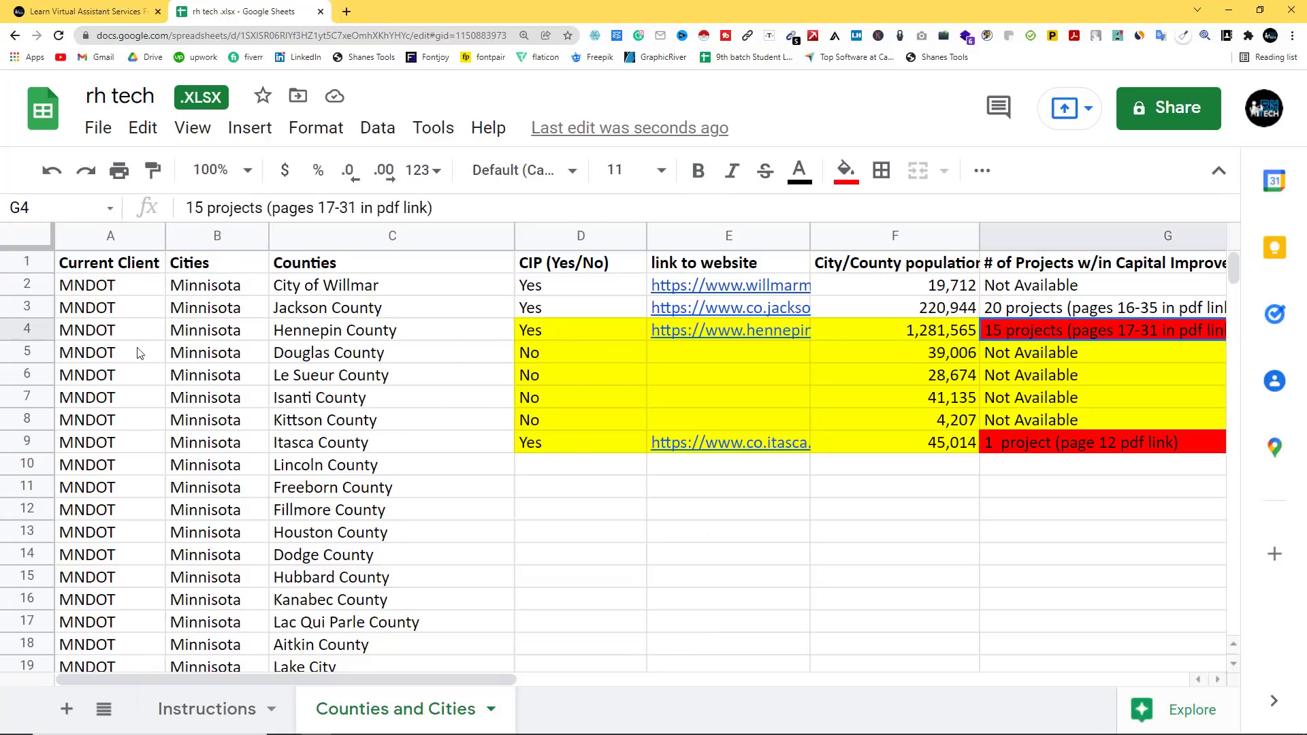
pyautogui.click(28, 330)
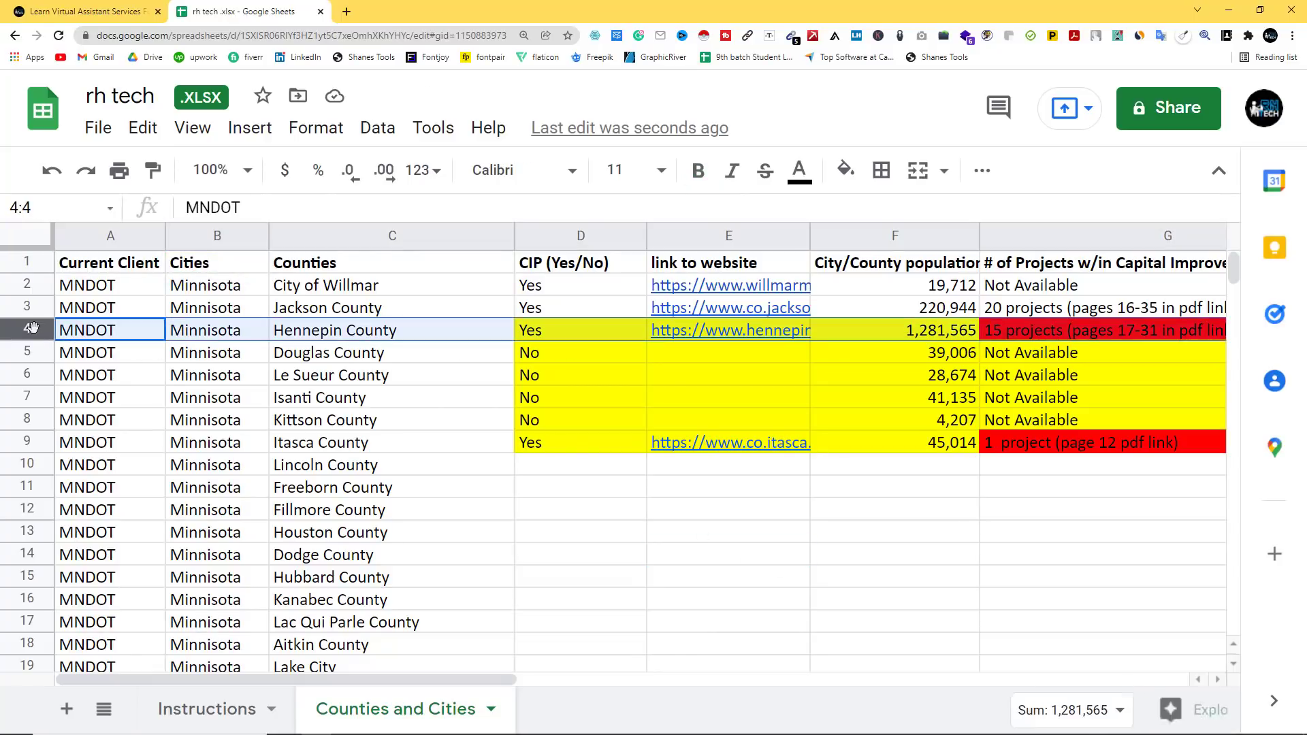
pyautogui.click(234, 332)
pyautogui.keyDown('shift'); pyautogui.click(299, 328); pyautogui.keyUp('shift')
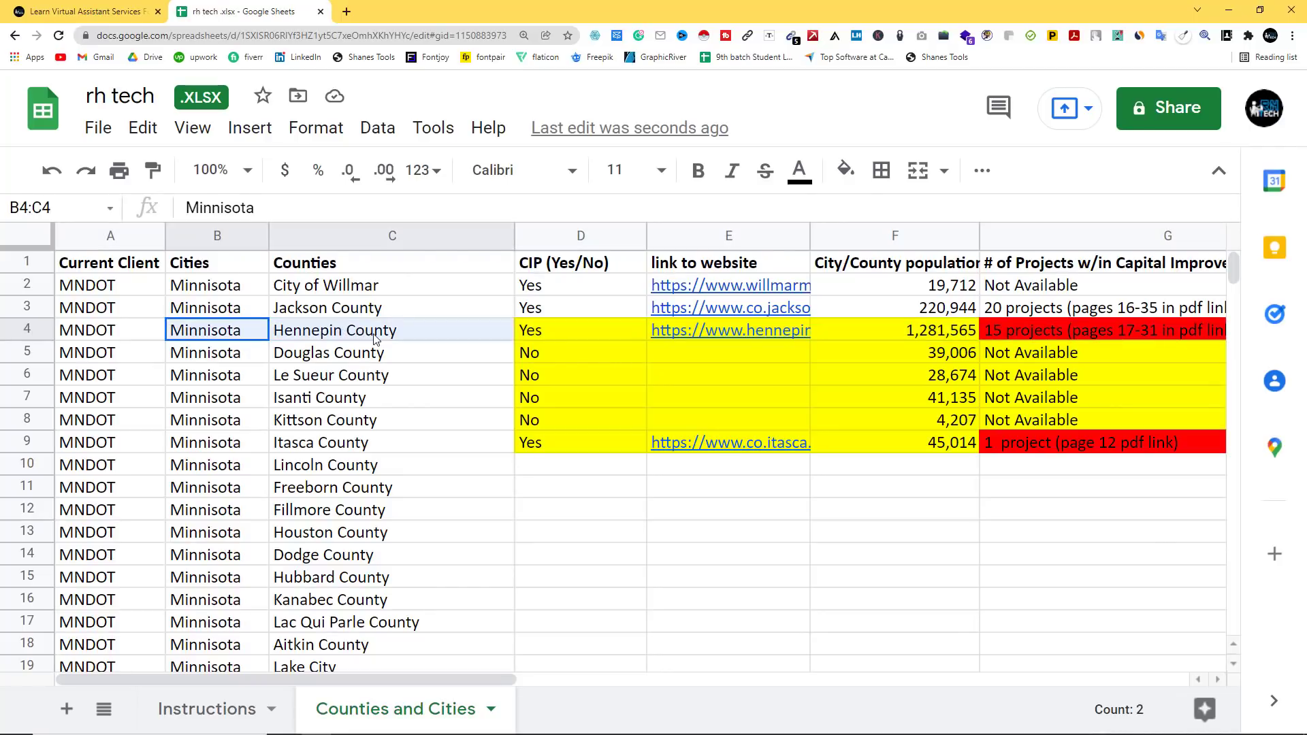
pyautogui.rightClick(371, 328)
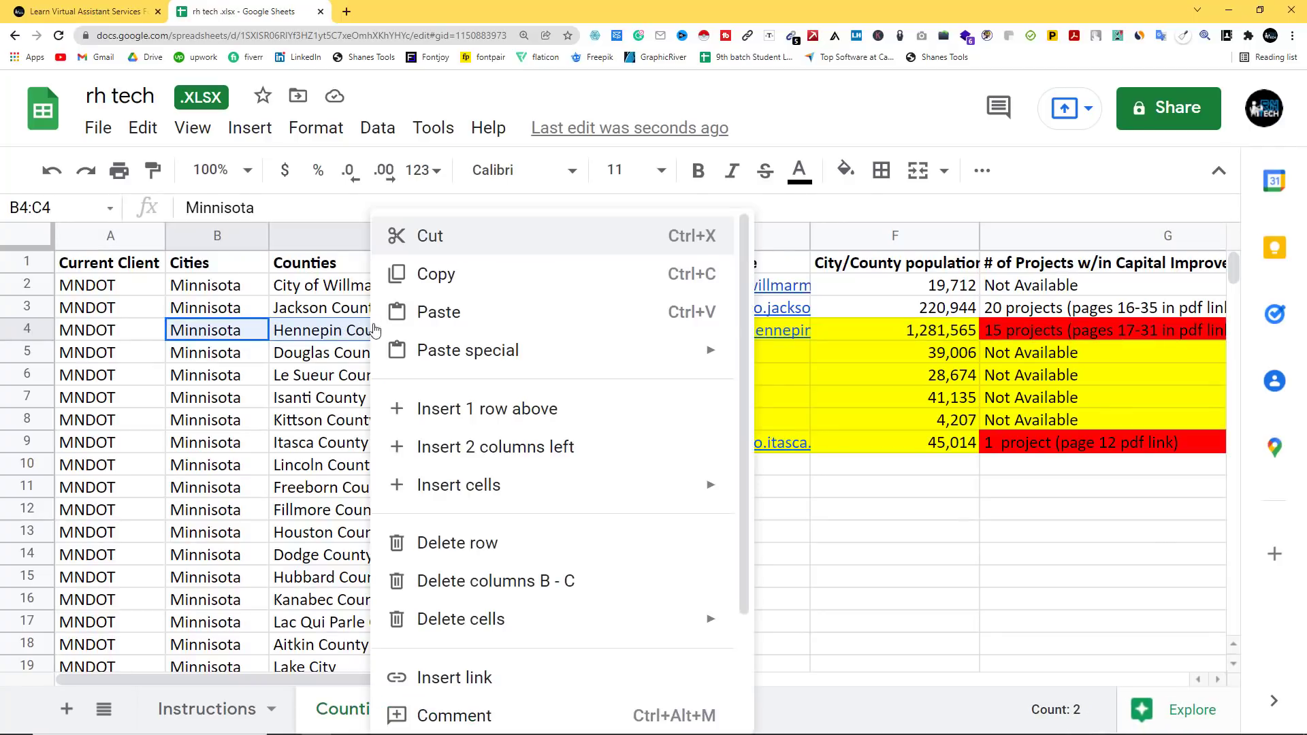
pyautogui.click(423, 279)
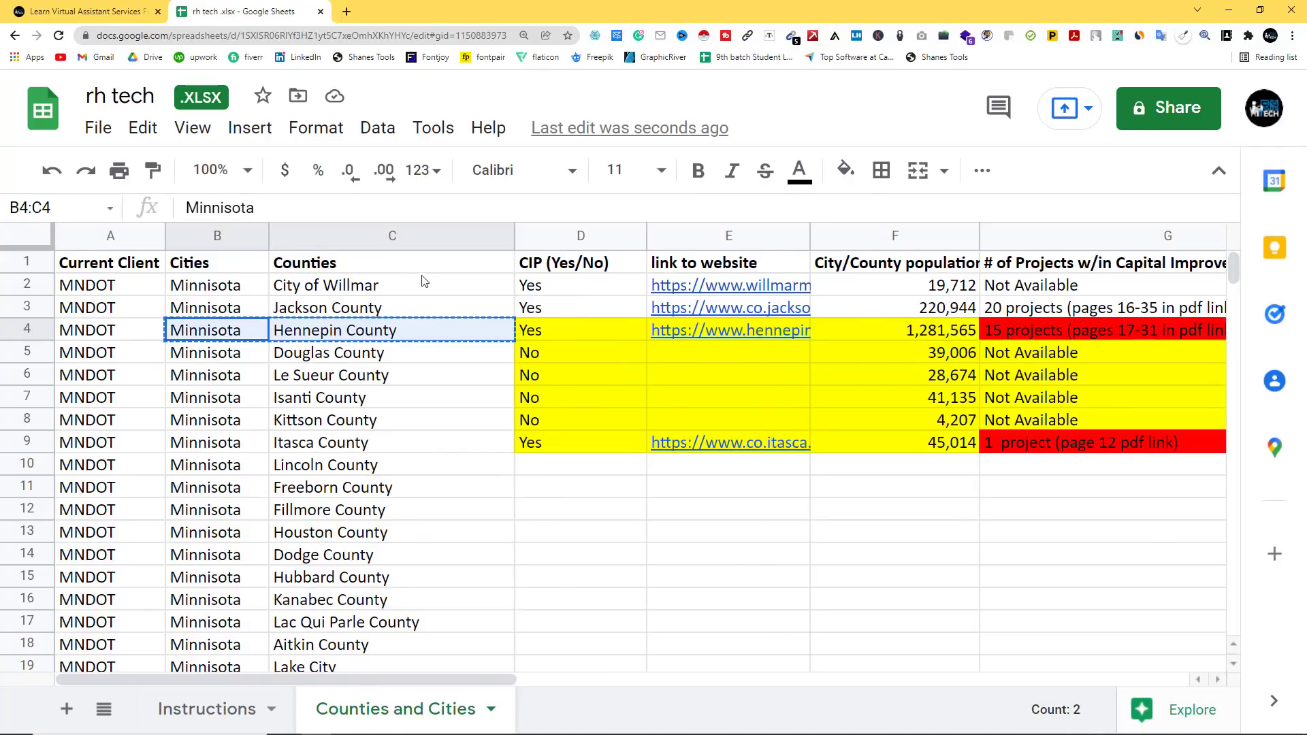
# Search the web for "Minnisota Hennepin County" in a new browser tab.
pyautogui.click(346, 12)
pyautogui.hotkey('ctrl', 'v')
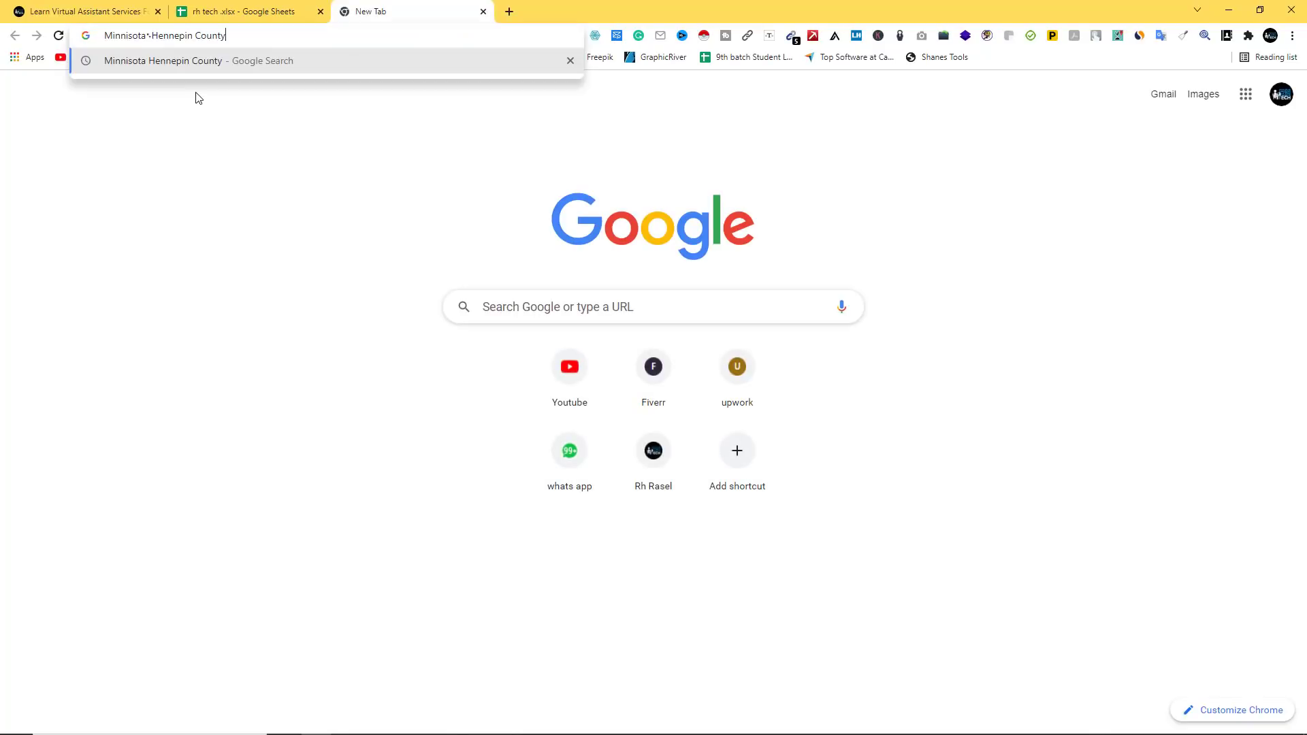
pyautogui.press('Return')
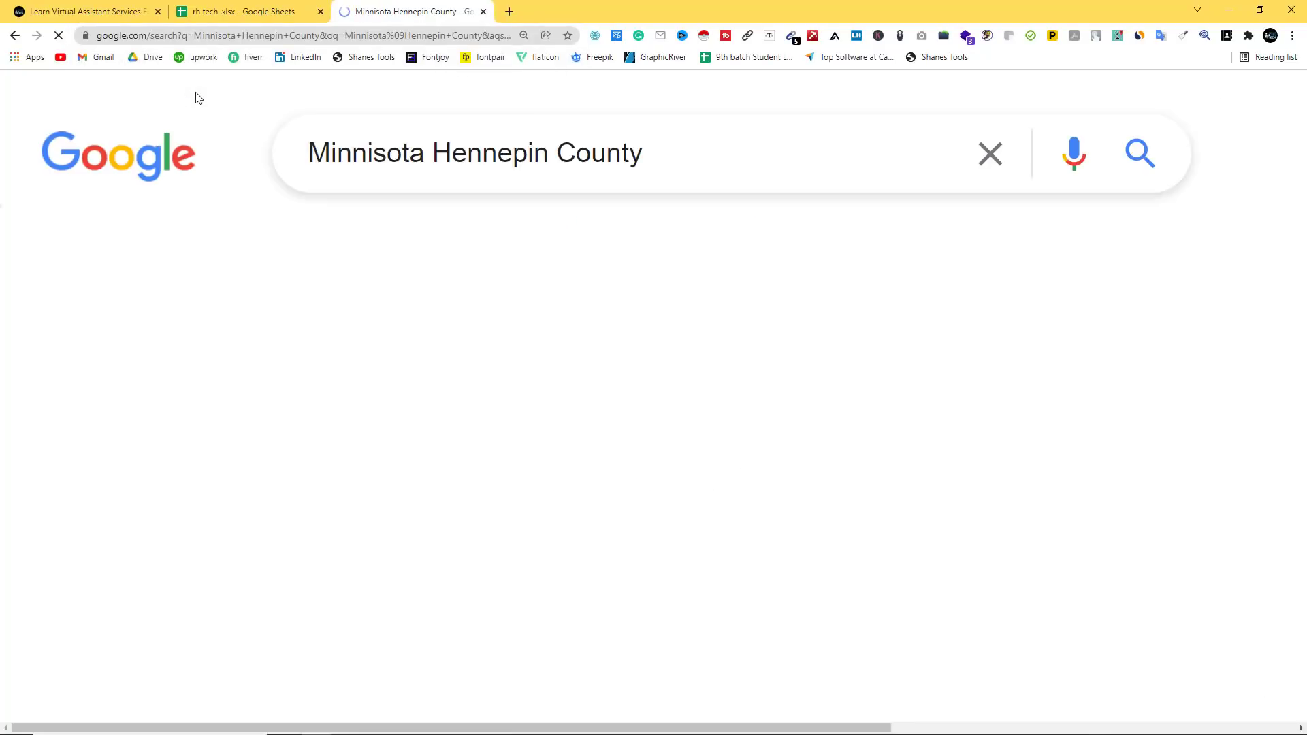
pyautogui.scroll(-2, 225, 411)
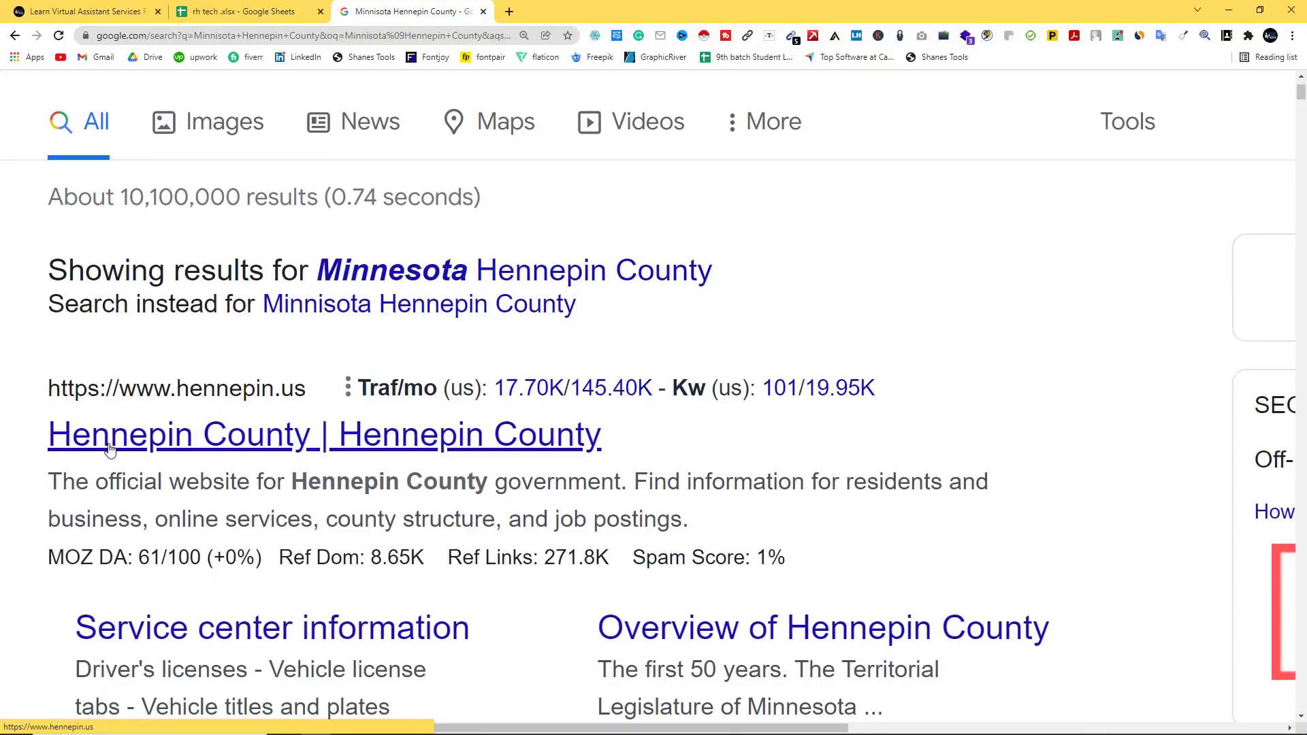
# Compare the search results with the Hennepin County row and open the official hennepin.us website in a separate tab.
pyautogui.click(245, 12)
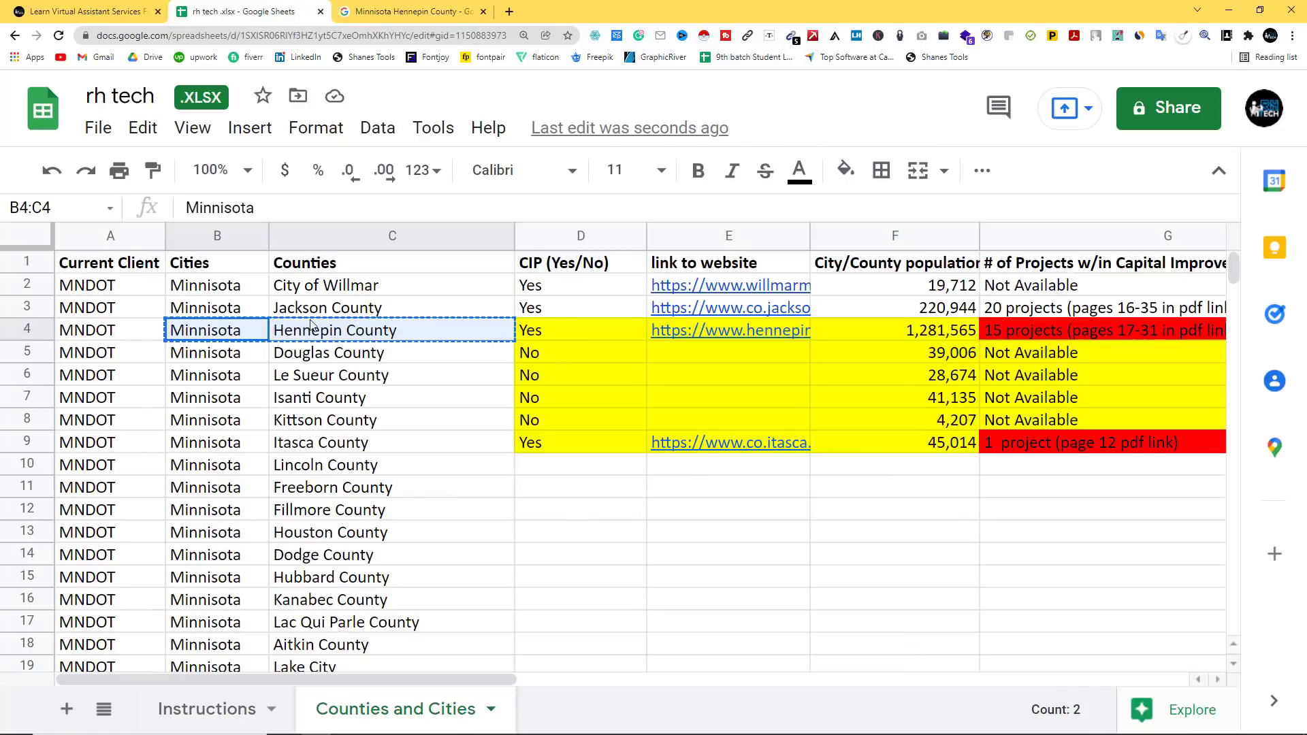
pyautogui.click(353, 12)
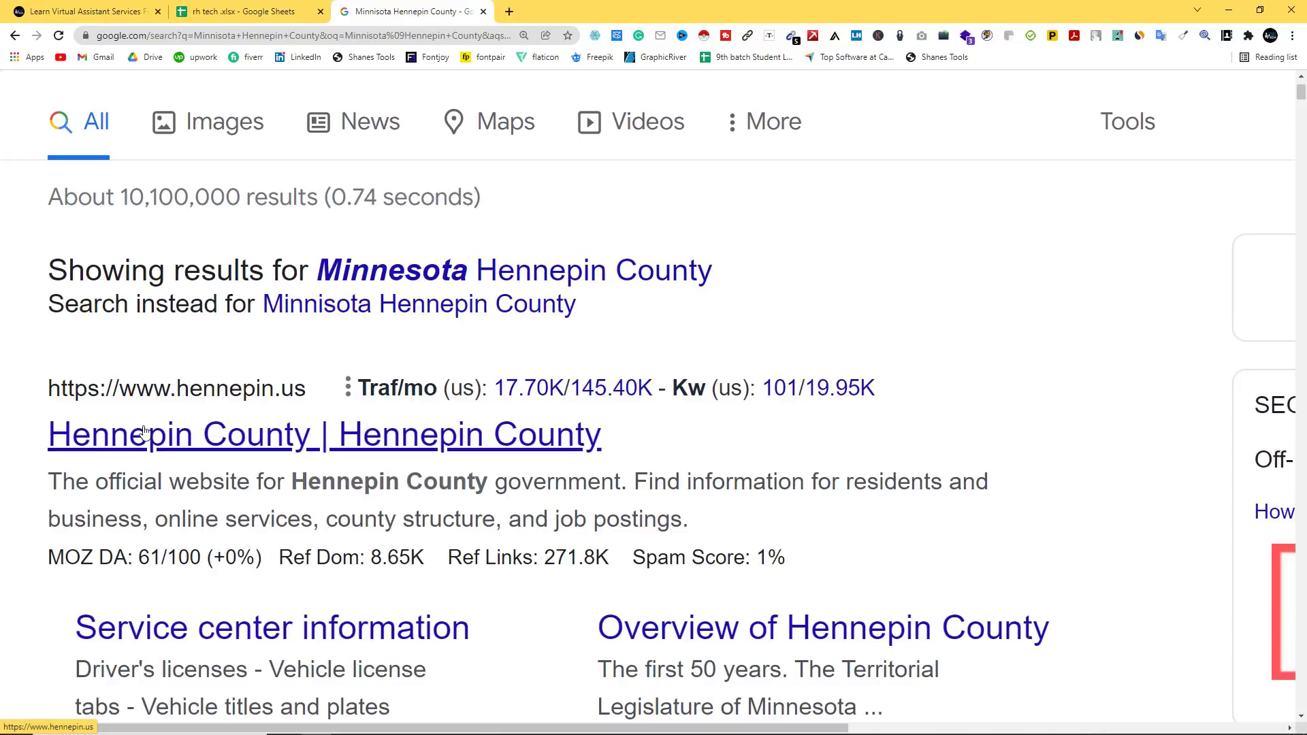
pyautogui.click(222, 6)
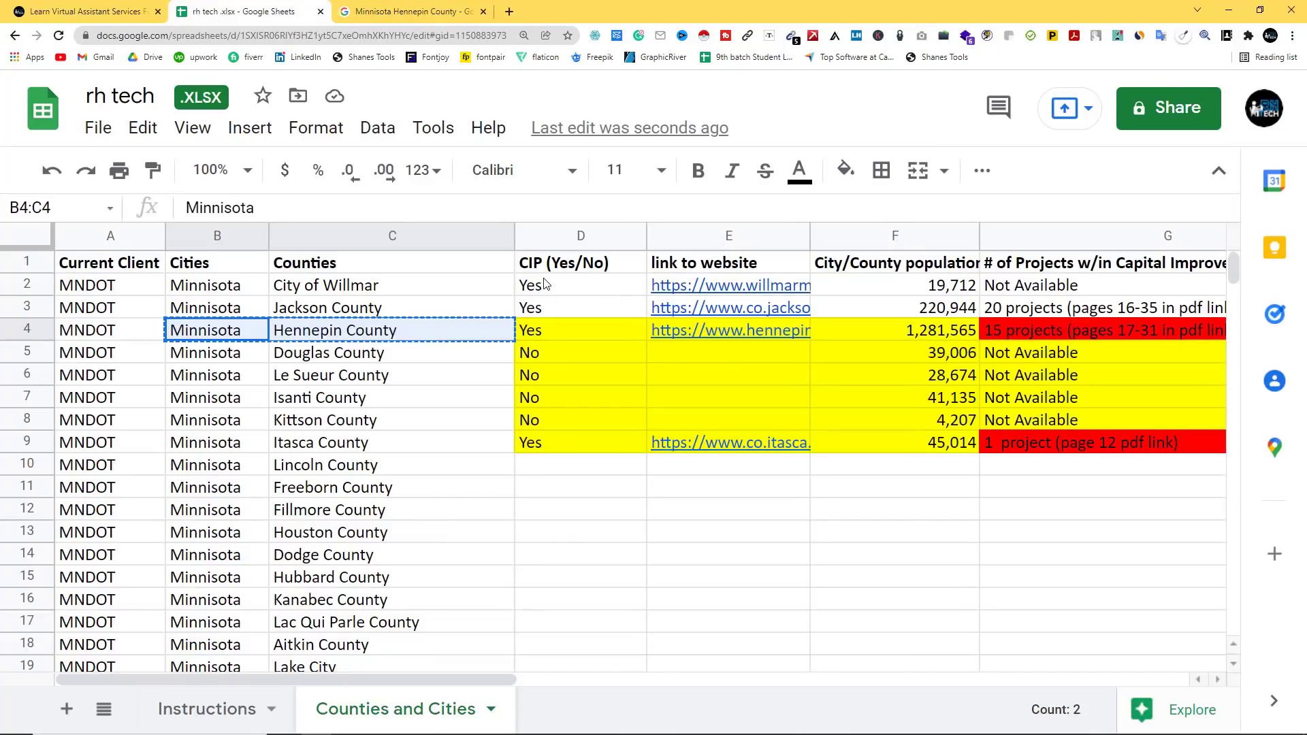
pyautogui.click(439, 8)
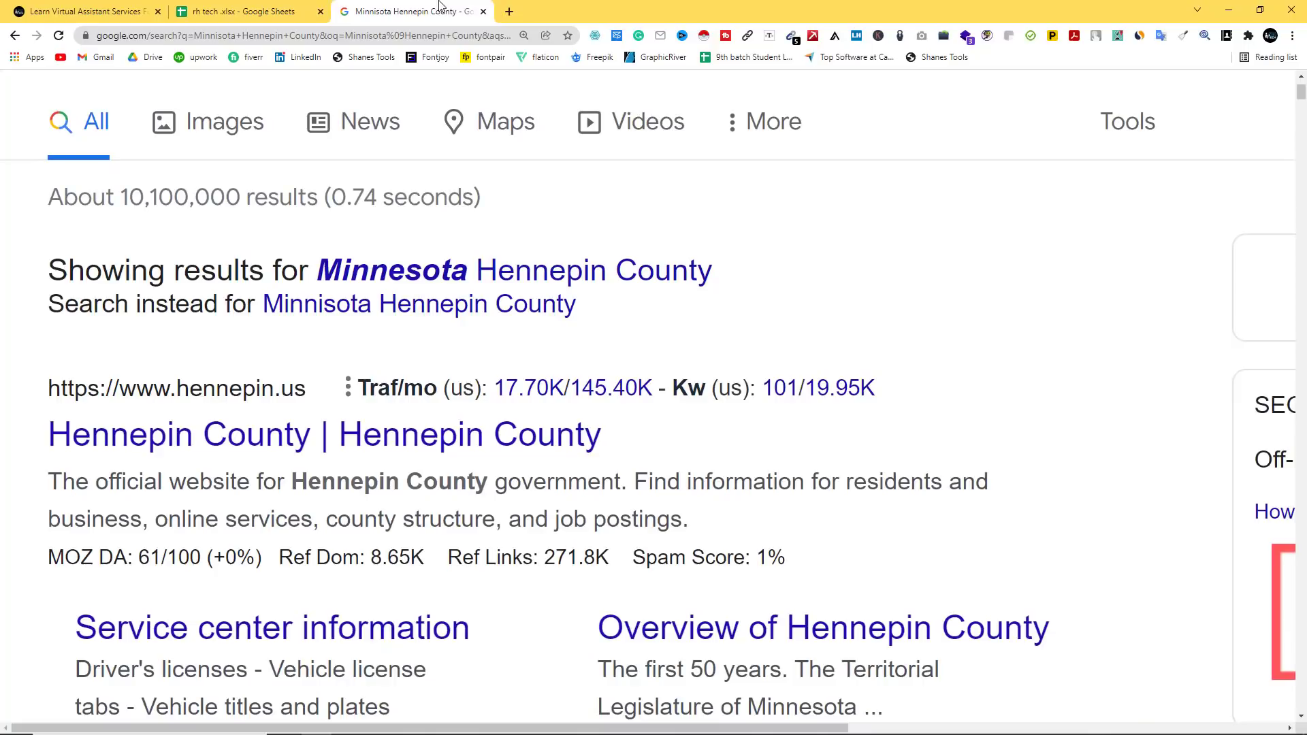
pyautogui.rightClick(193, 439)
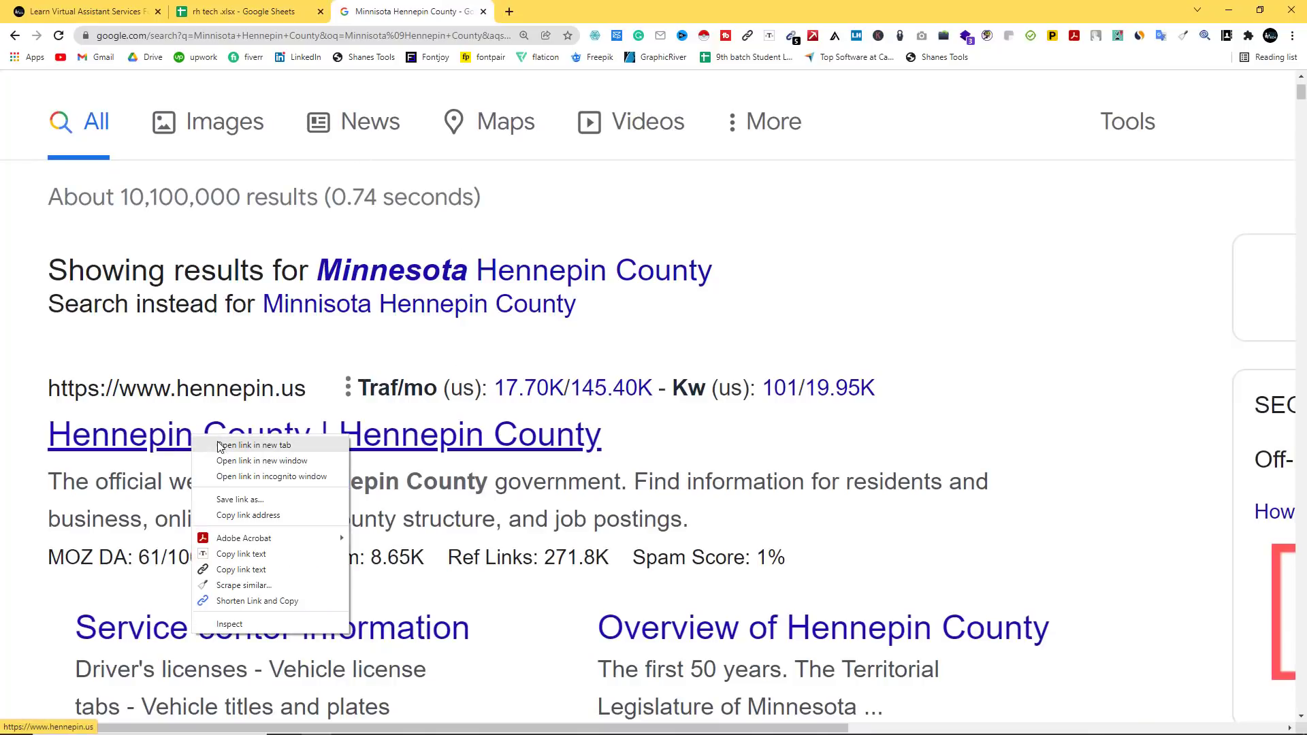
pyautogui.click(223, 448)
pyautogui.click(586, 8)
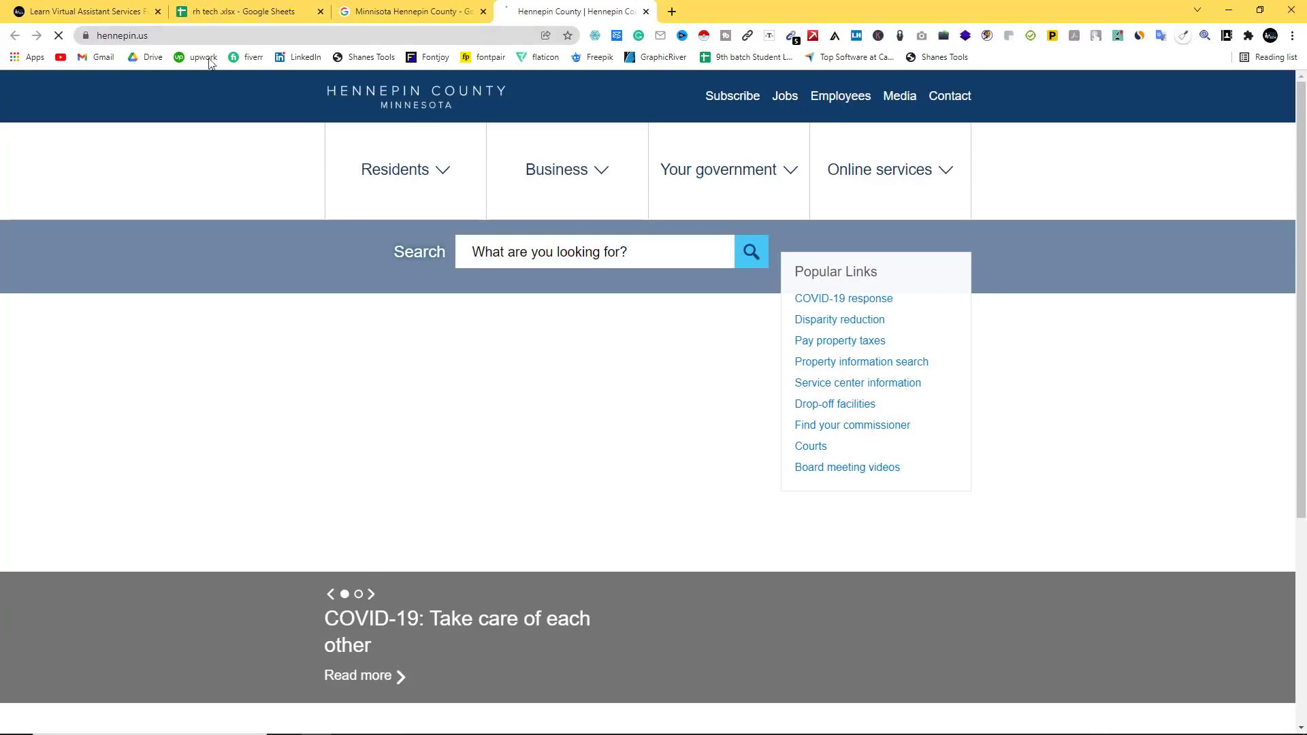
# Copy the domain hennepin.us from the county website's address and paste it as a search query in a new browser tab.
pyautogui.click(175, 35)
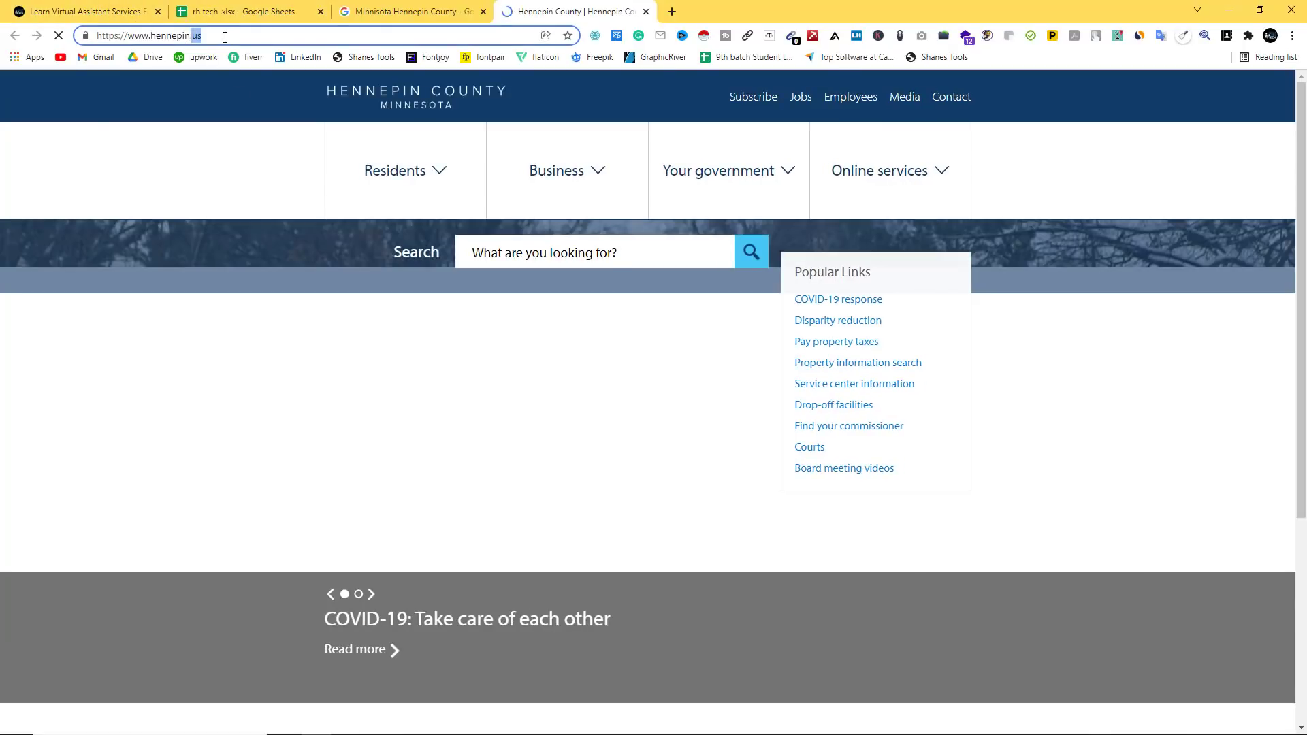
pyautogui.moveTo(202, 35); pyautogui.dragTo(153, 41)
pyautogui.rightClick(171, 39)
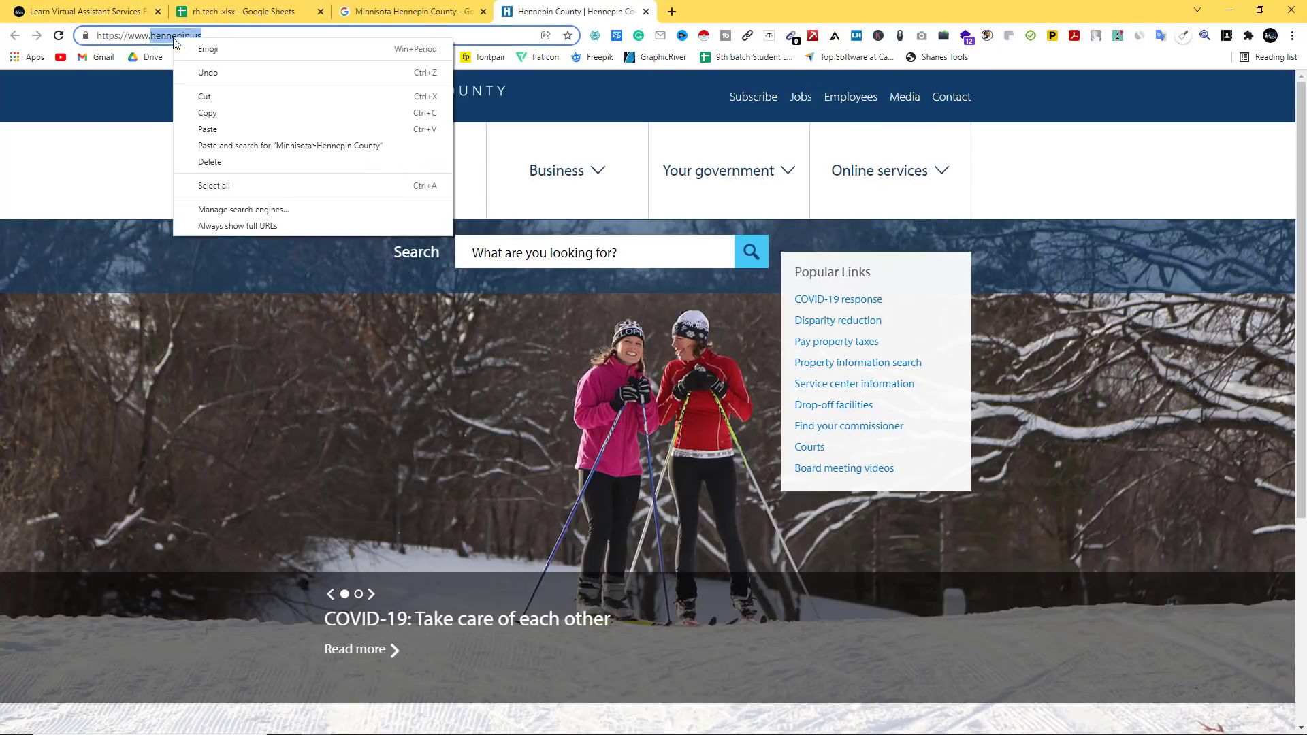
pyautogui.click(208, 113)
pyautogui.click(671, 13)
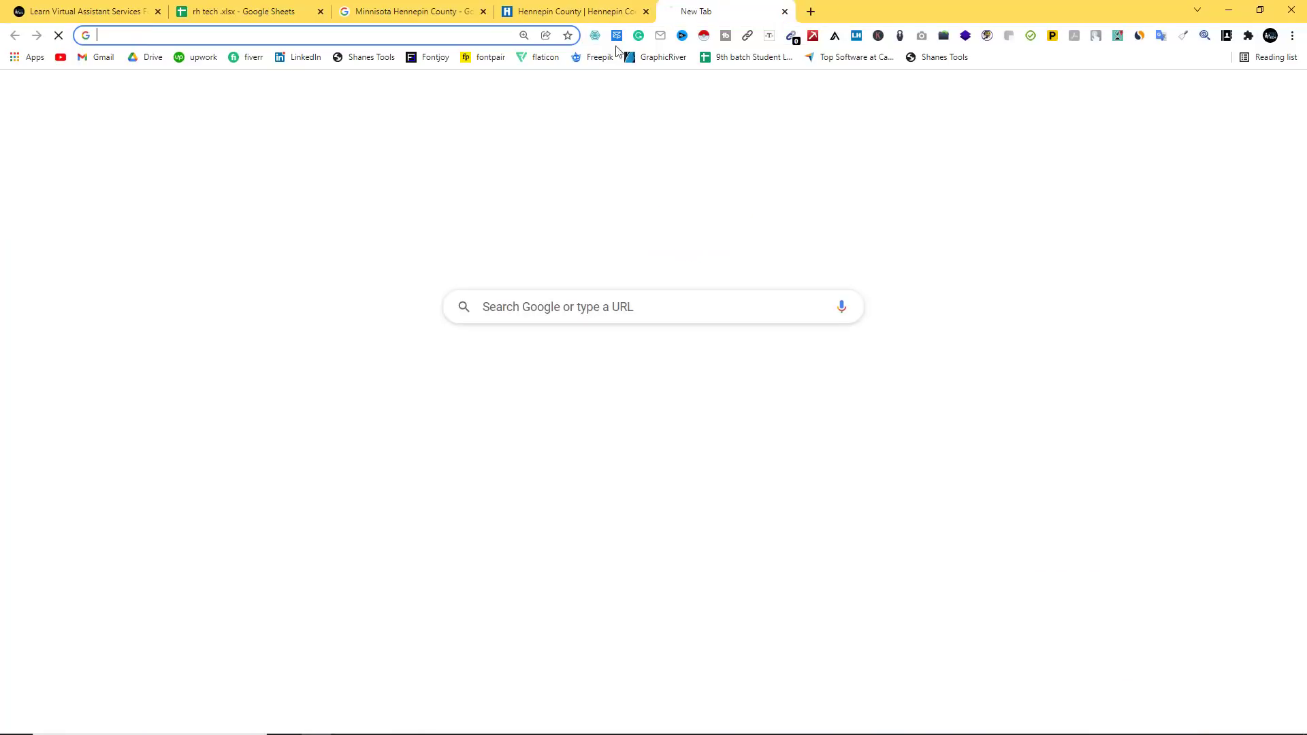
pyautogui.hotkey('ctrl', 'v')
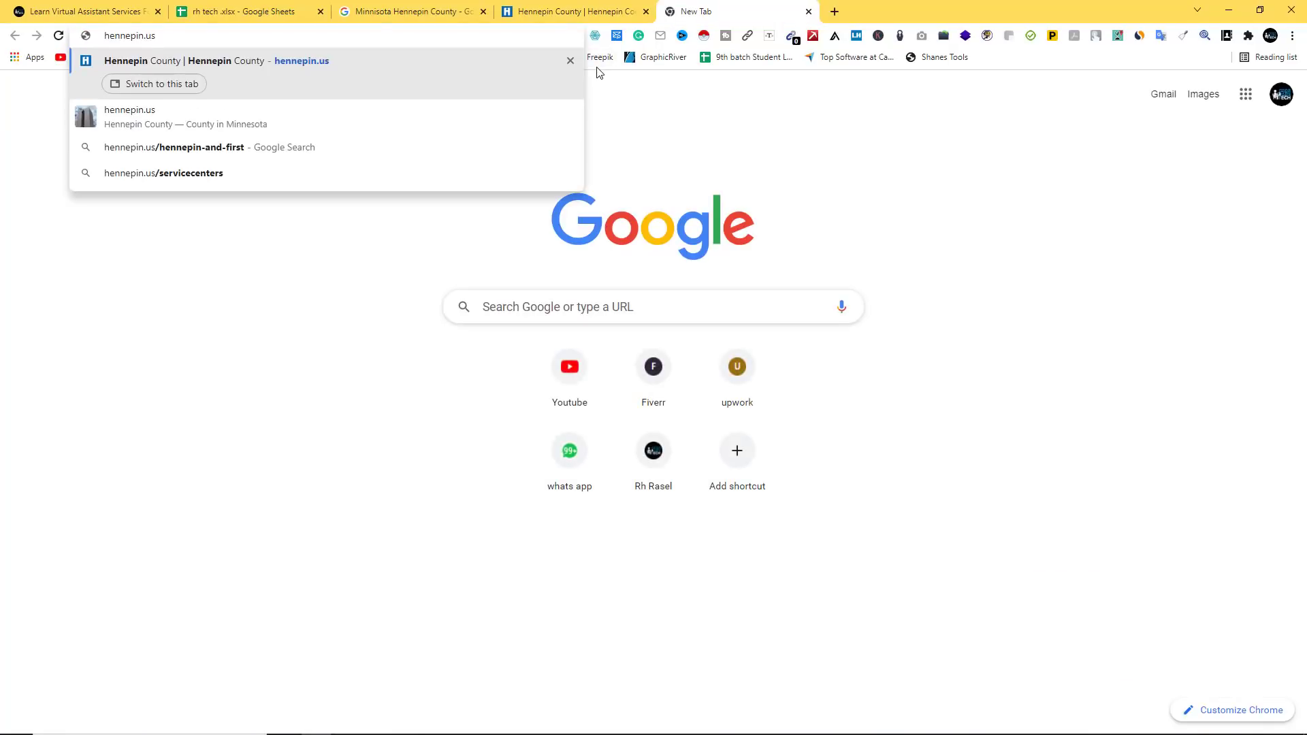
# Copy the phrase "Capital Improvement Program" from the first instruction on the Instructions sheet.
pyautogui.click(237, 10)
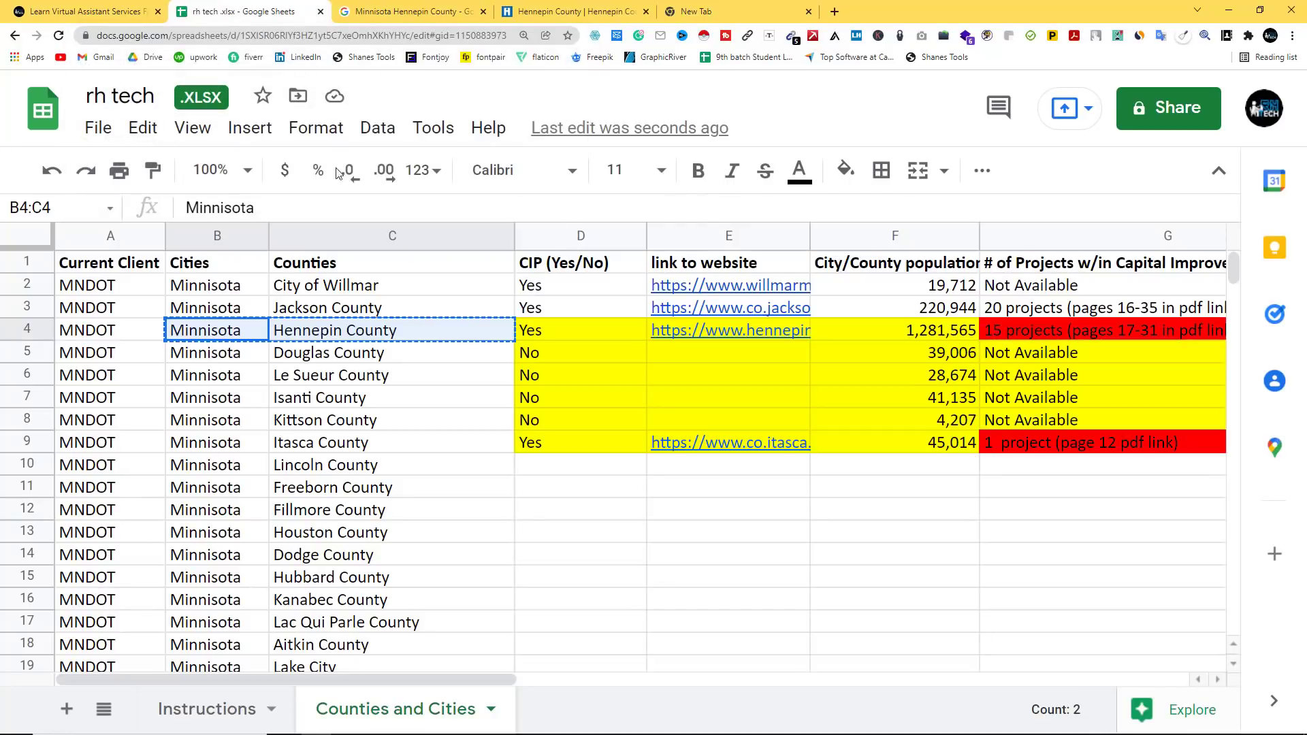
pyautogui.click(197, 705)
pyautogui.click(406, 263)
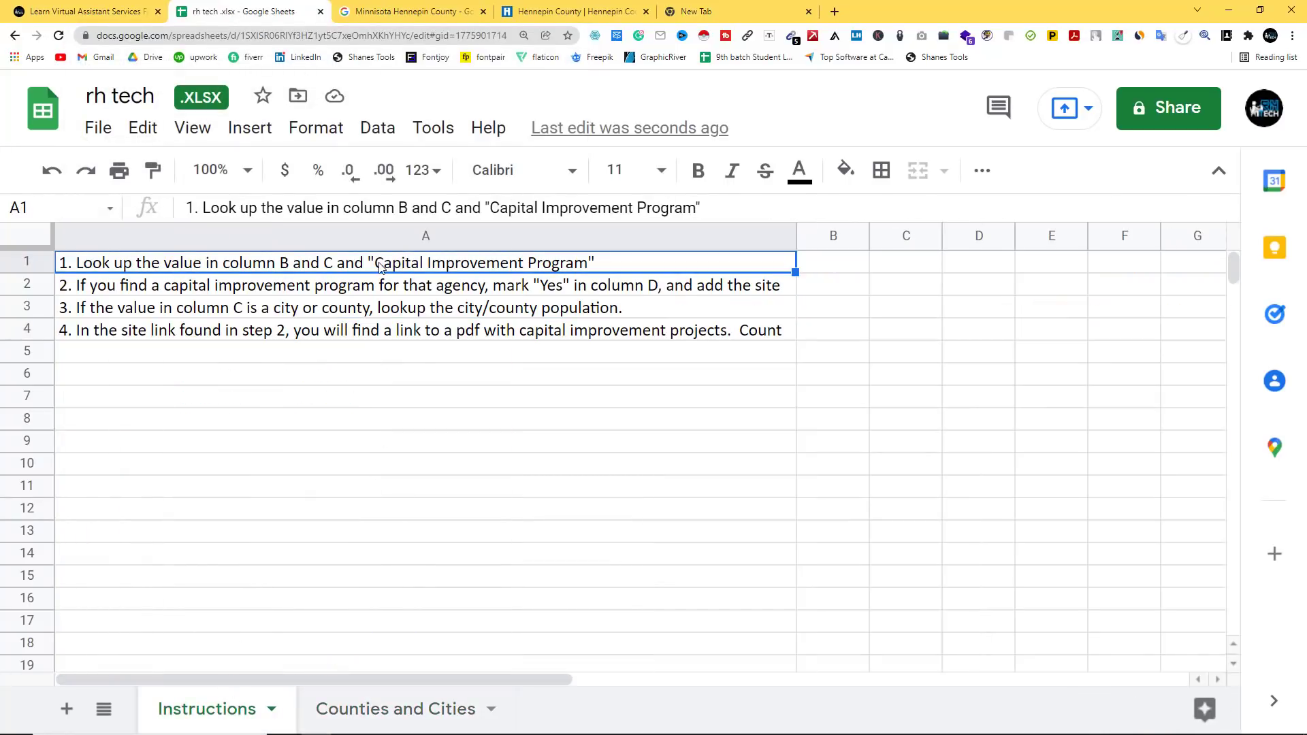
pyautogui.tripleClick(382, 264)
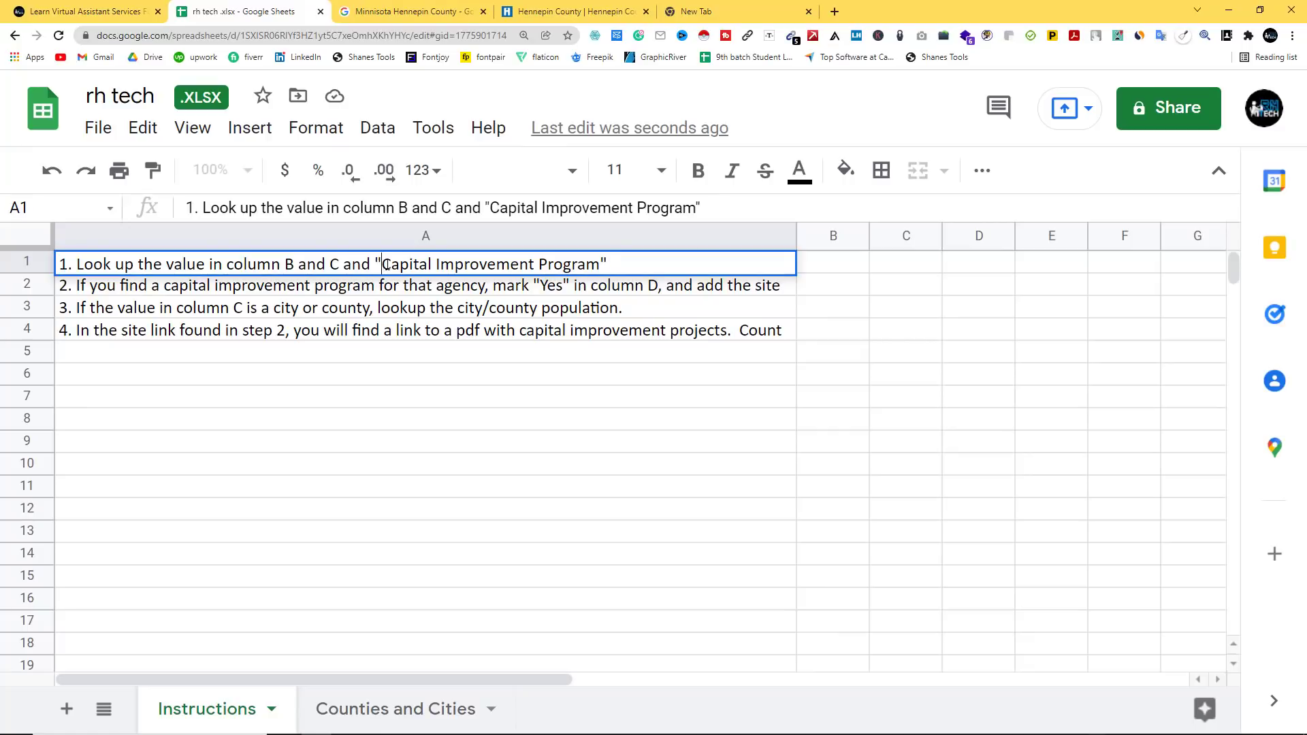
pyautogui.moveTo(382, 265); pyautogui.dragTo(588, 266)
pyautogui.rightClick(588, 267)
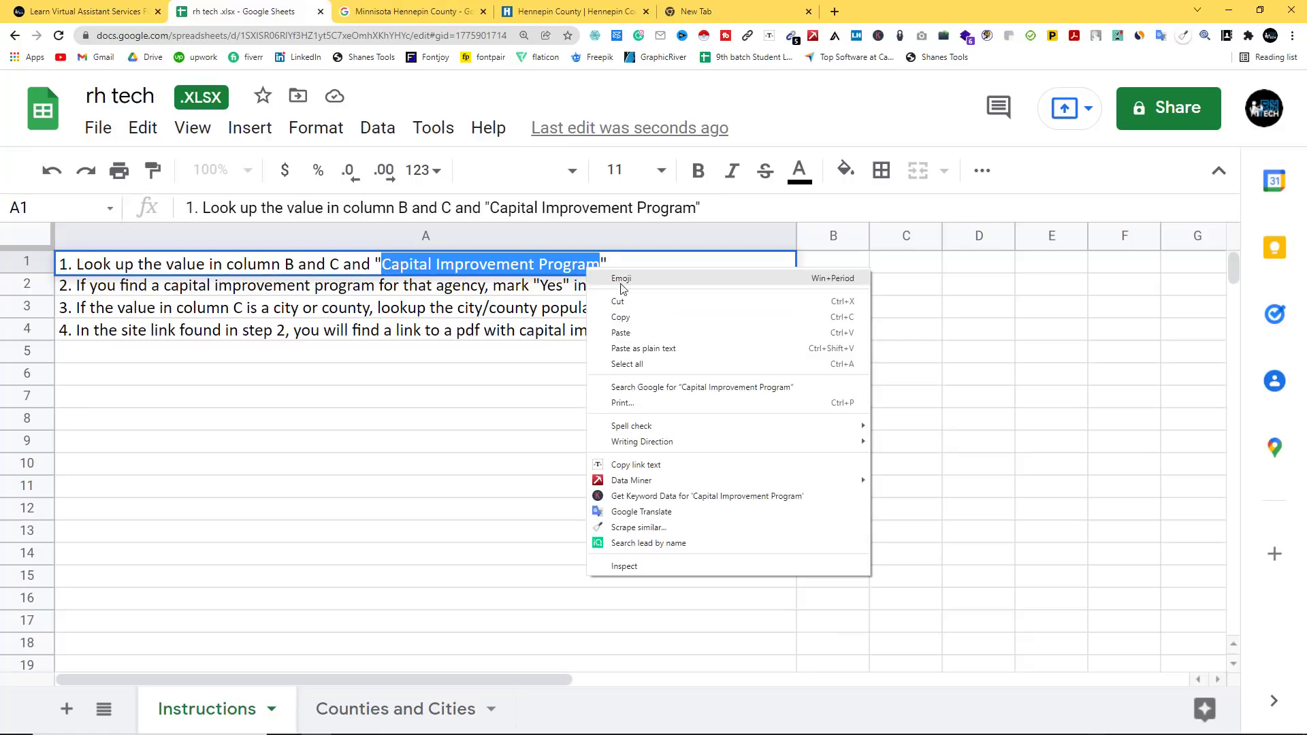
pyautogui.click(629, 309)
# Complete the query as "hennepin.us Capital Improvement Program" and search the web for it.
pyautogui.click(677, 7)
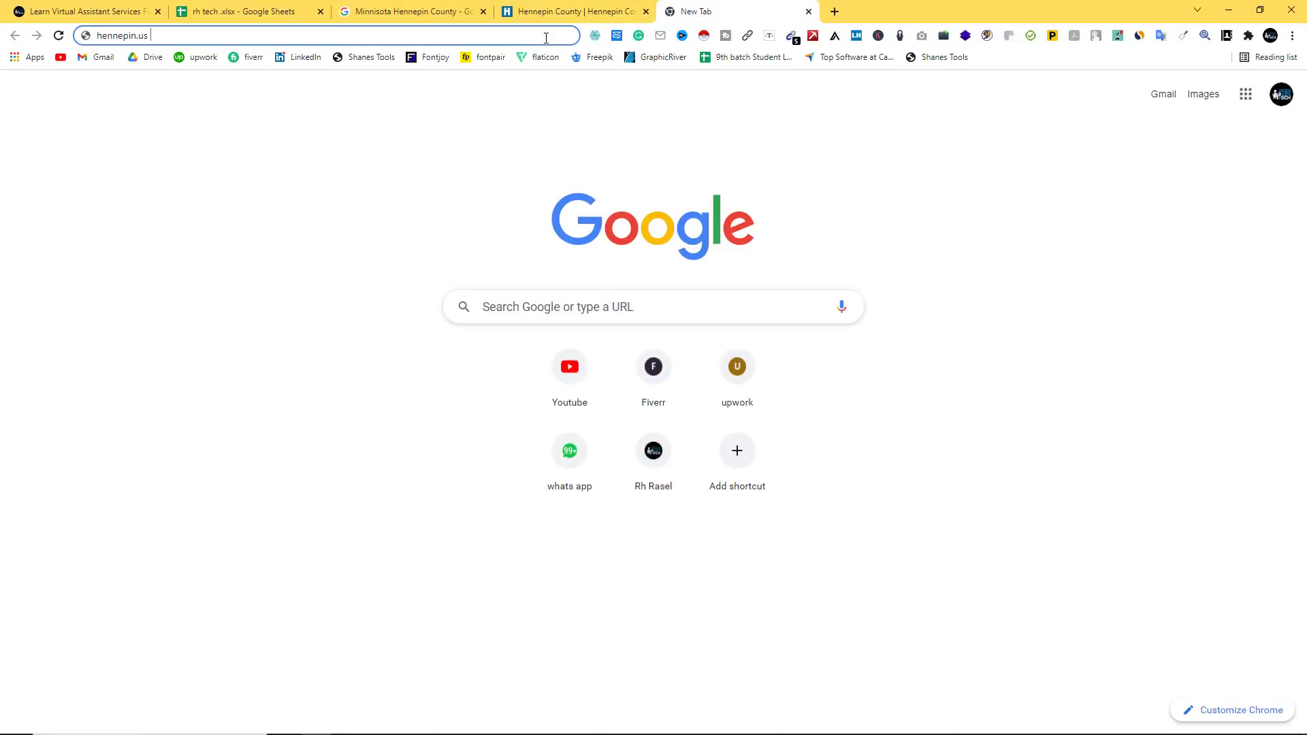
pyautogui.hotkey('ctrl', 'v')
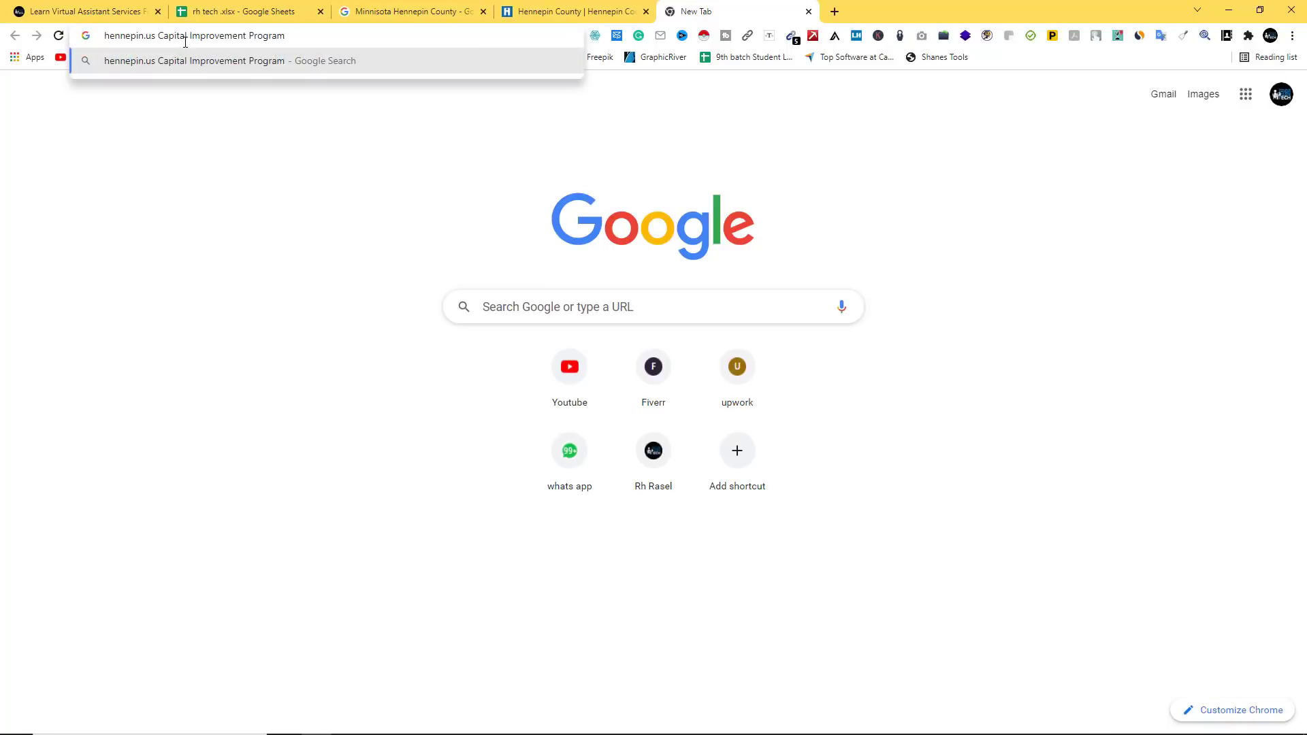
pyautogui.press('Return')
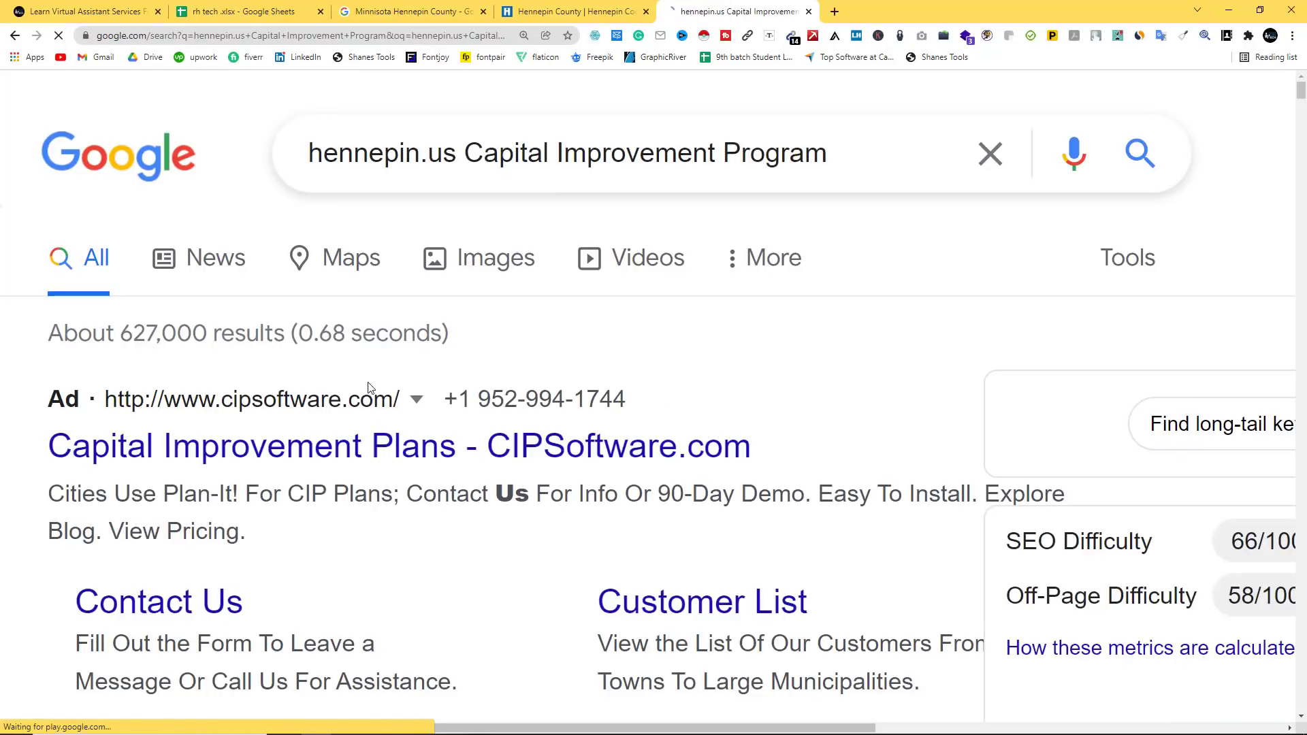
pyautogui.scroll(-5, 368, 388)
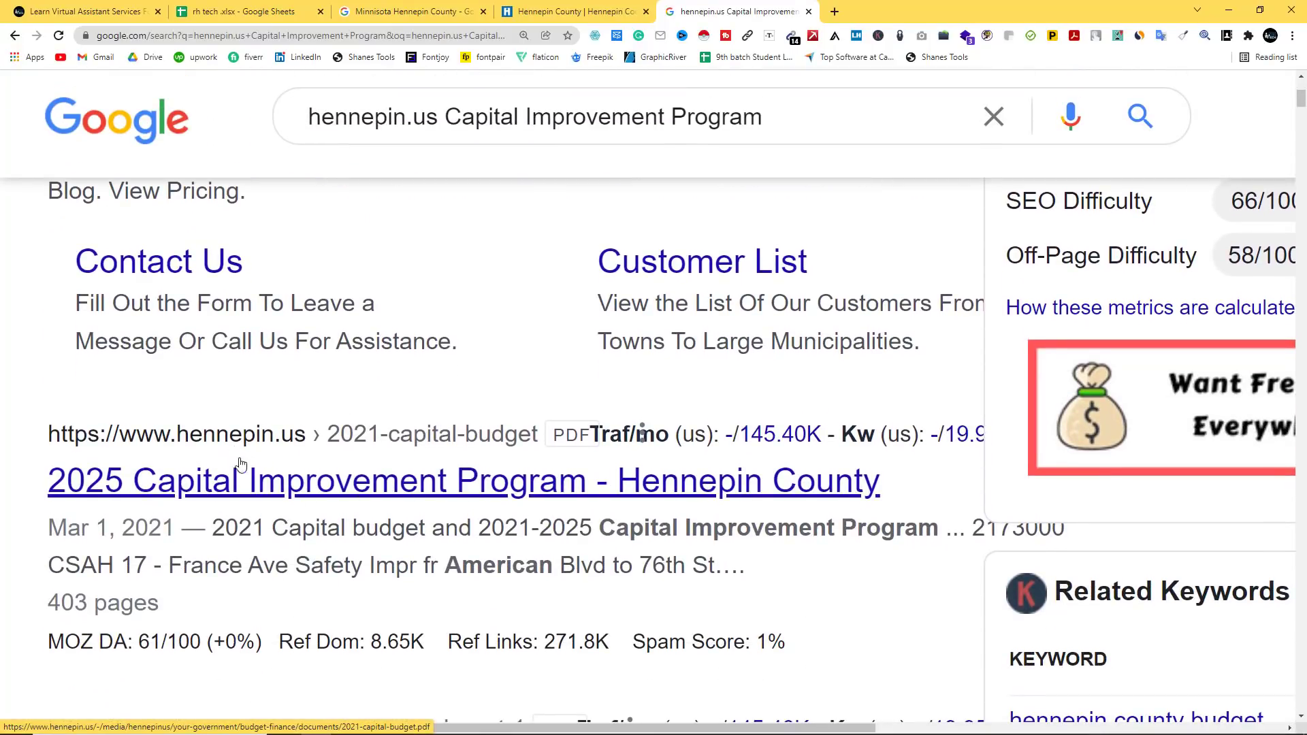
# Open the "2025 Capital Improvement Program - Hennepin County" PDF result in a new tab.
pyautogui.rightClick(272, 497)
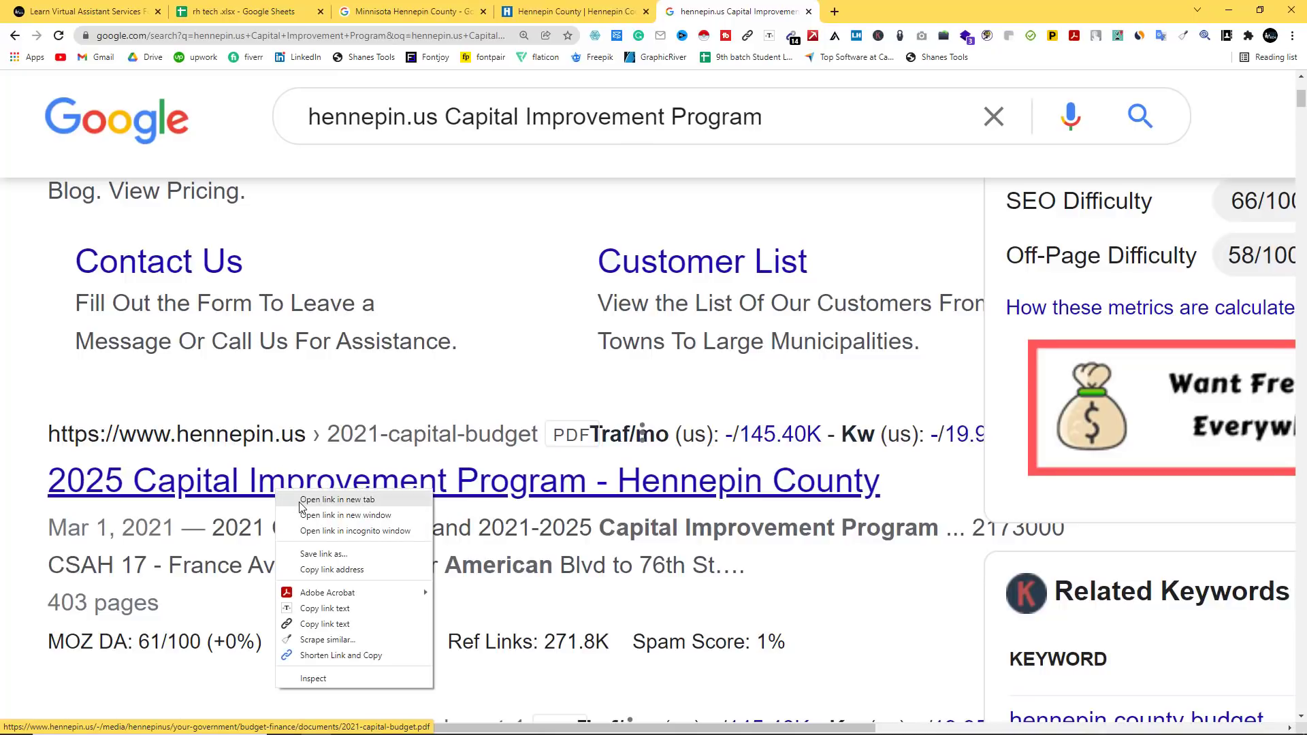
pyautogui.click(304, 502)
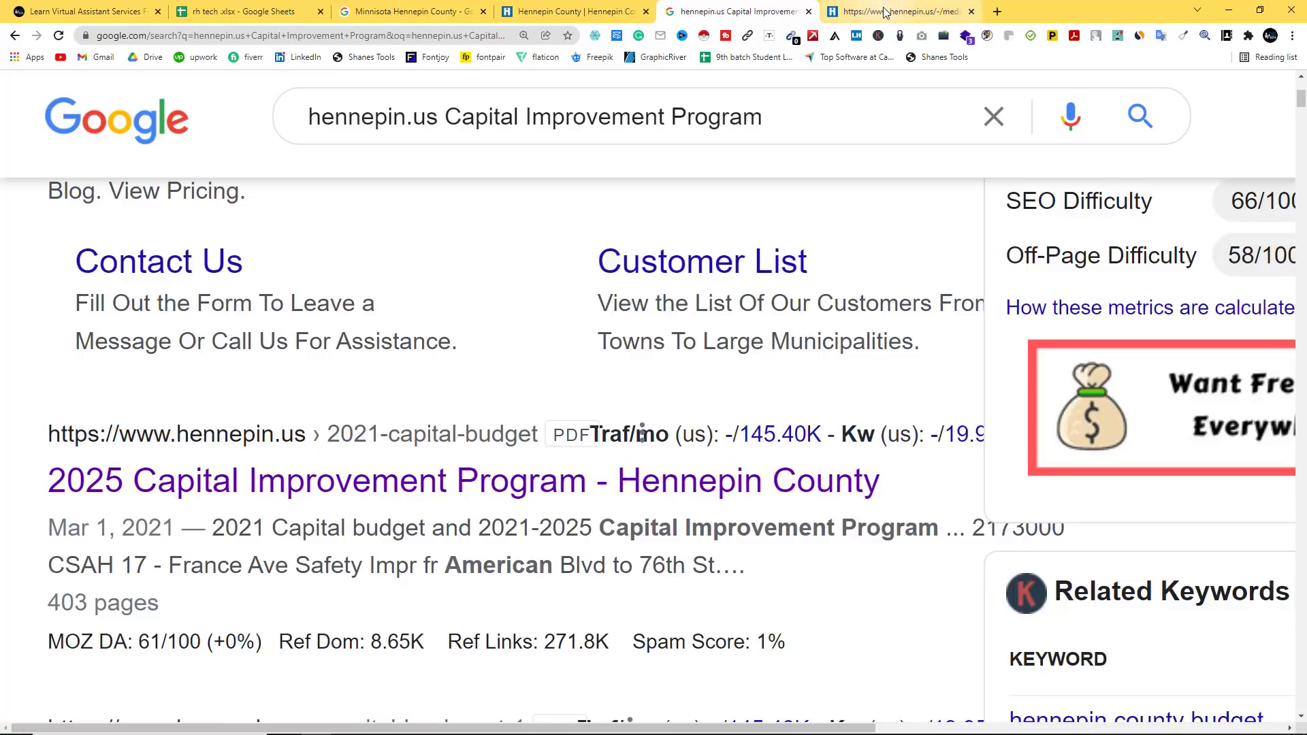
pyautogui.click(878, 15)
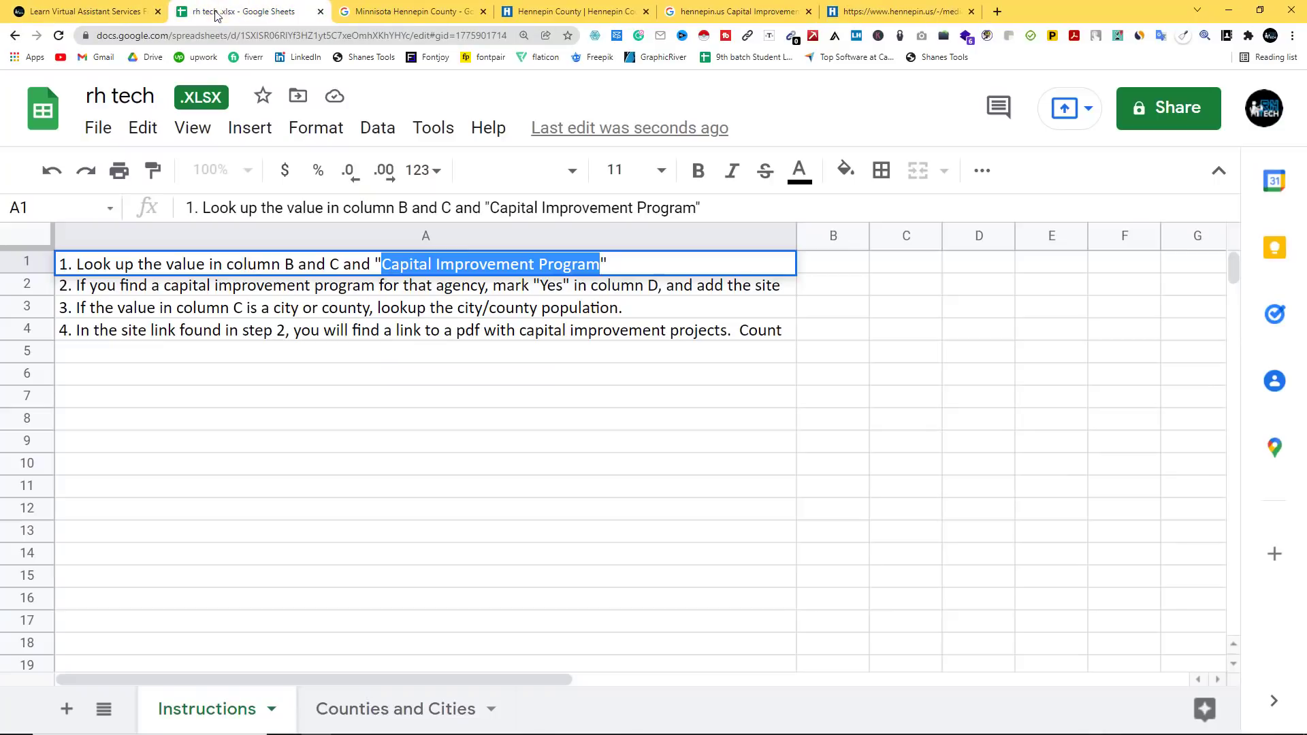
# Reread the fourth instruction, on counting capital improvement projects, alongside the opened 2021-capital-budget.pdf.
pyautogui.click(238, 12)
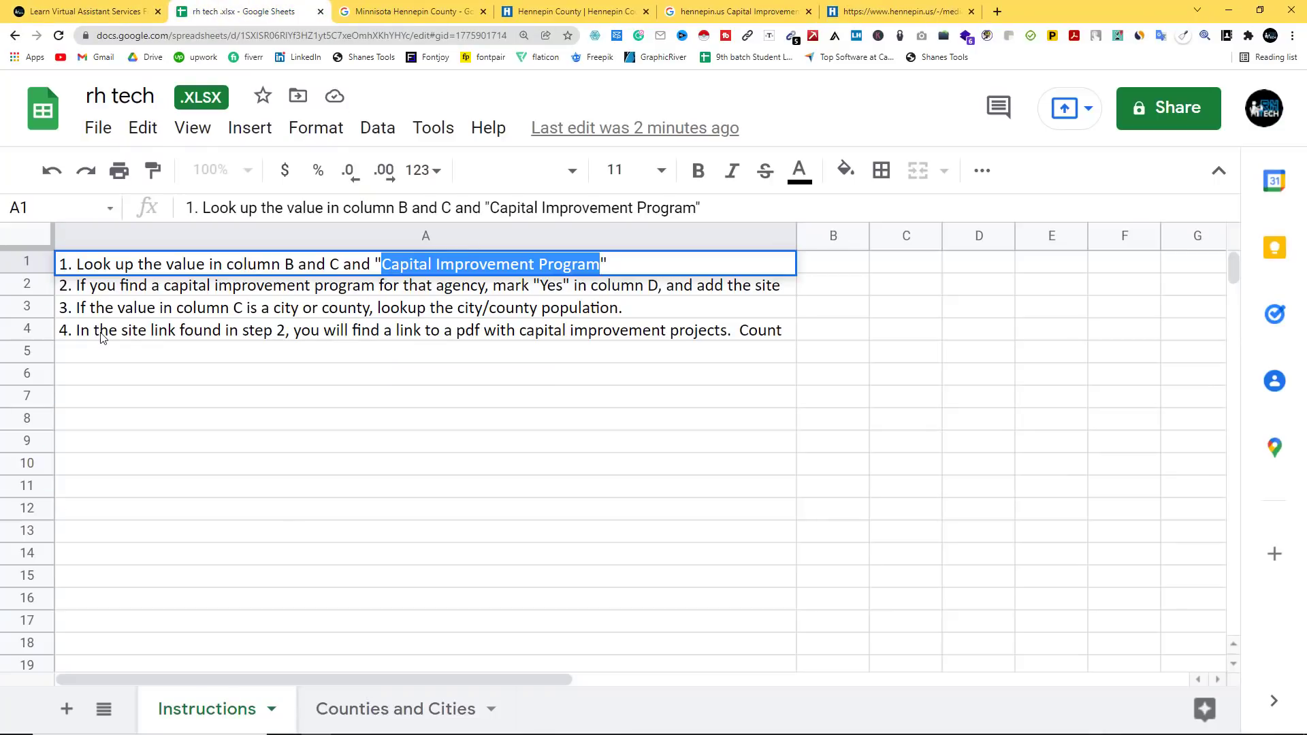
pyautogui.click(153, 337)
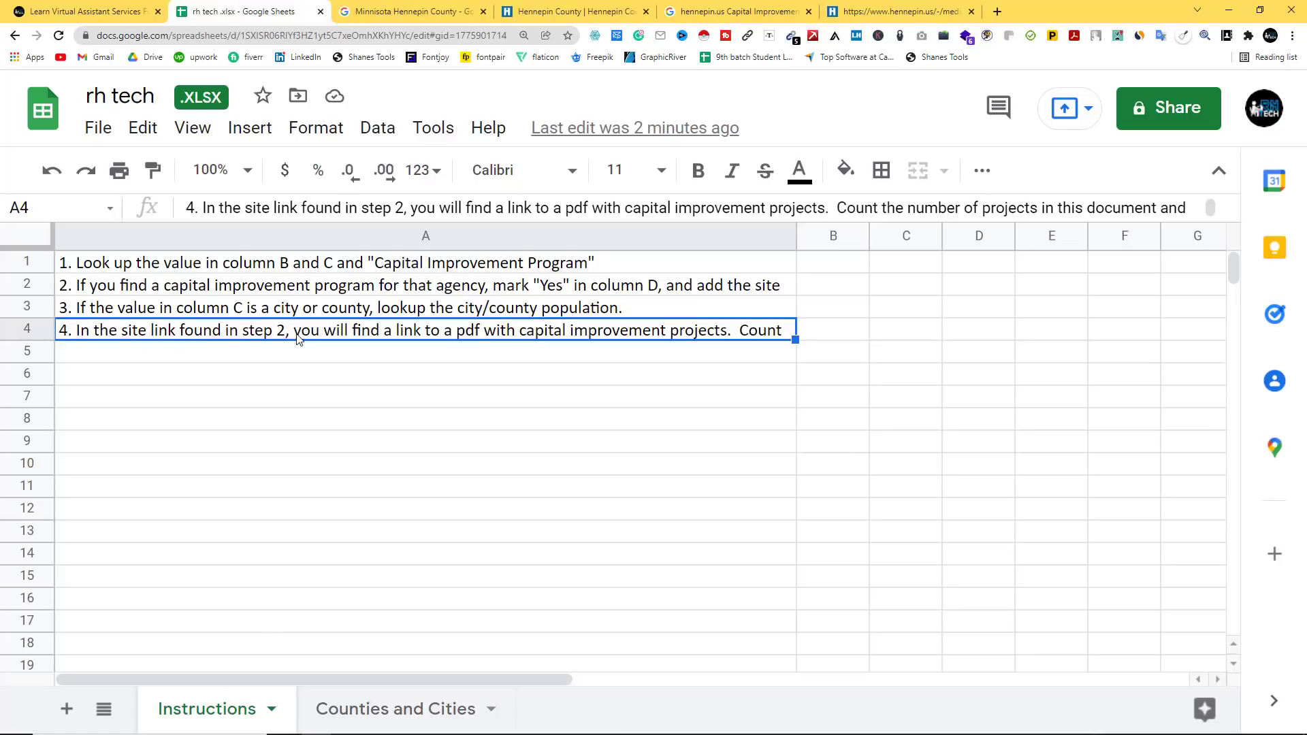
pyautogui.click(891, 12)
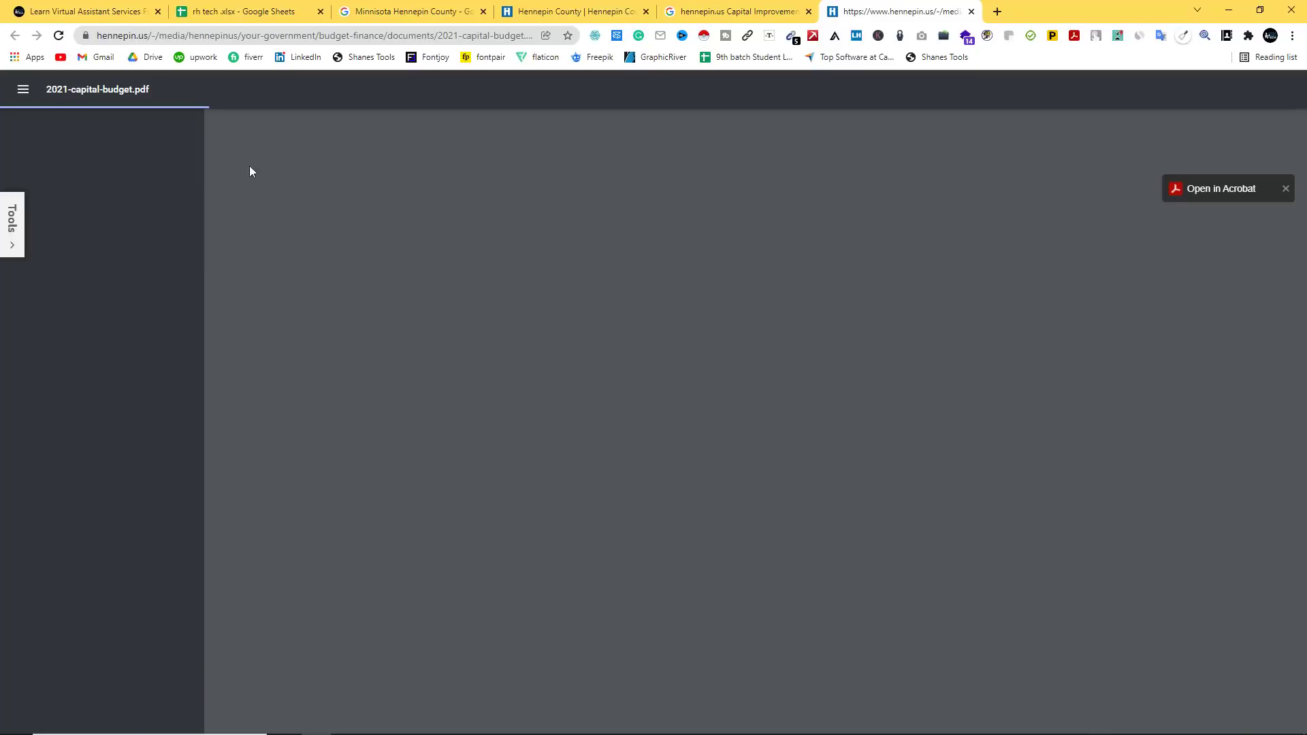
pyautogui.click(245, 12)
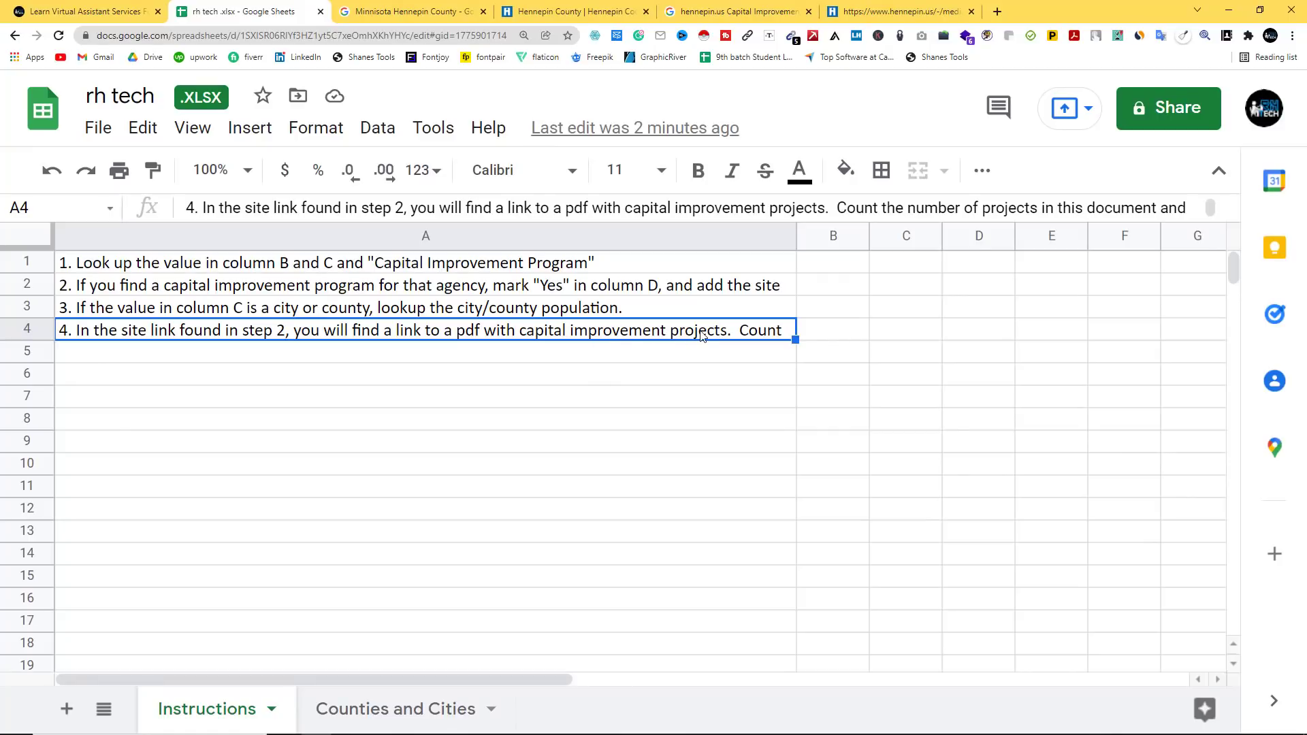
pyautogui.click(908, 21)
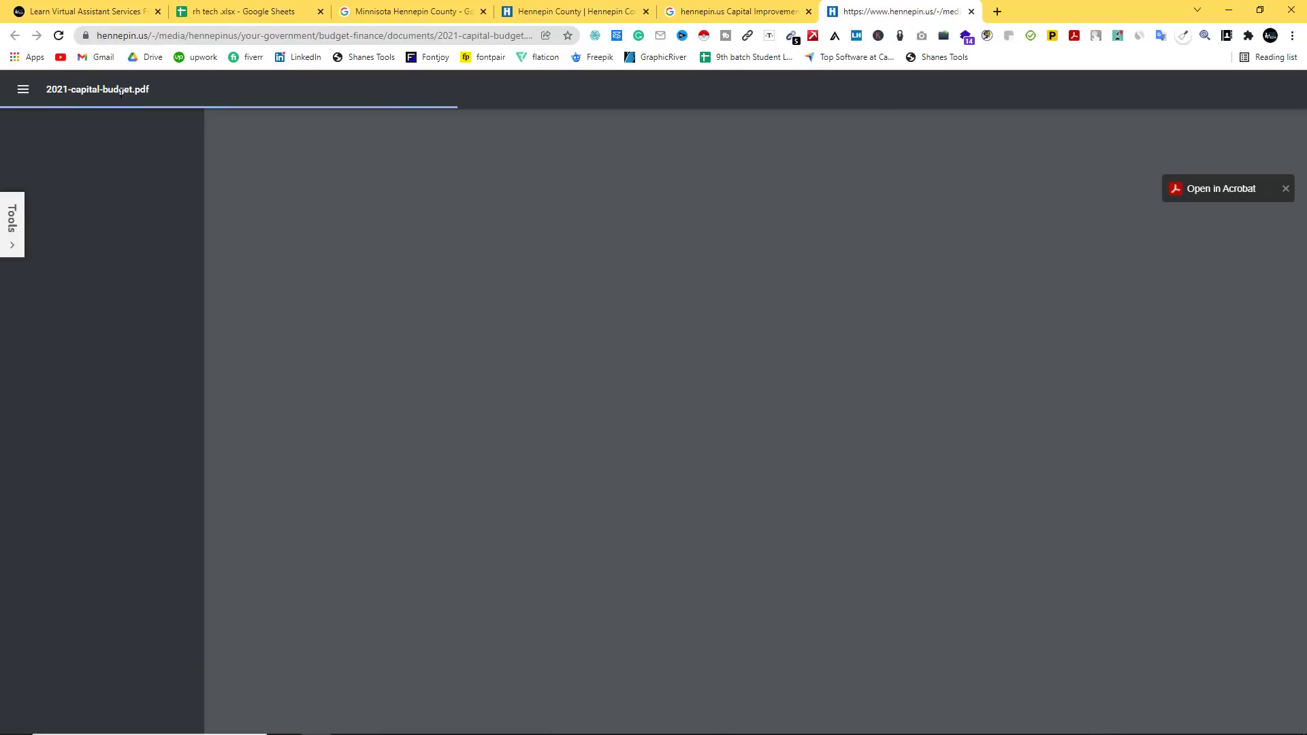
# Check the CIP and website link cells of the Hennepin County row on the Counties and Cities sheet.
pyautogui.click(224, 12)
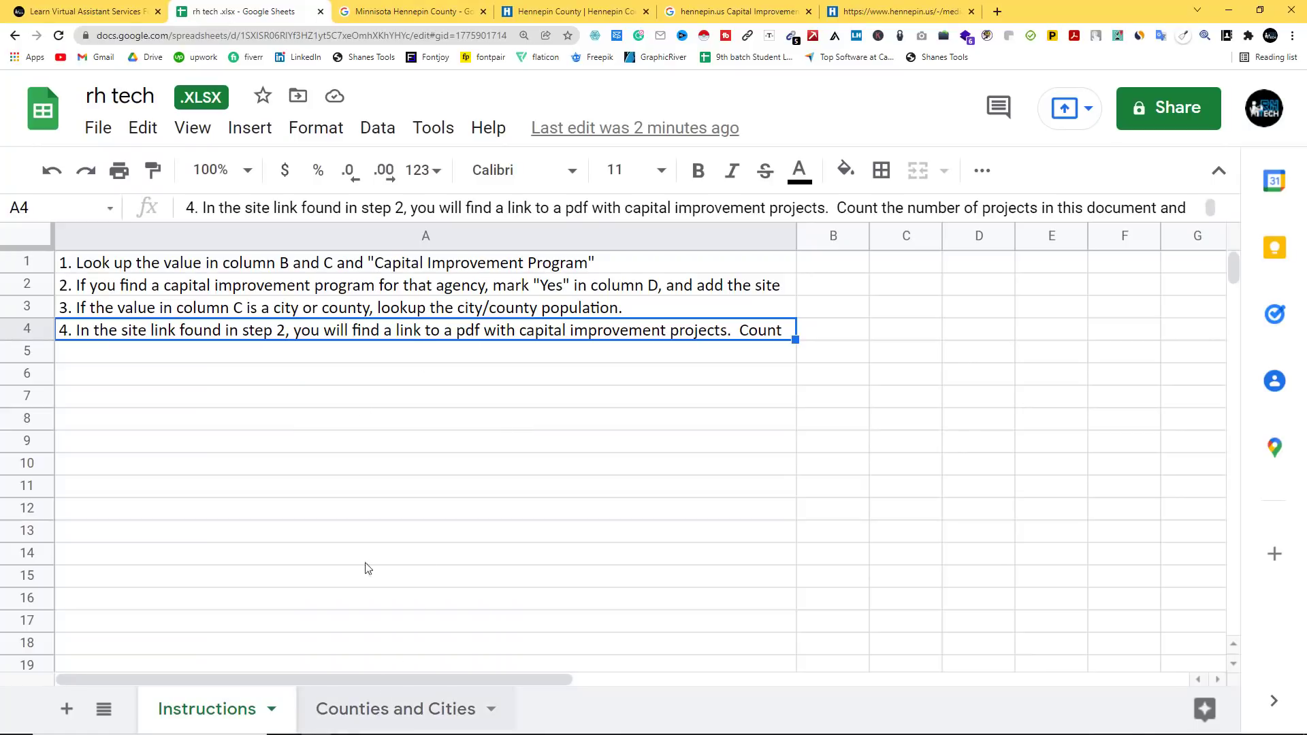
pyautogui.click(395, 708)
pyautogui.click(548, 330)
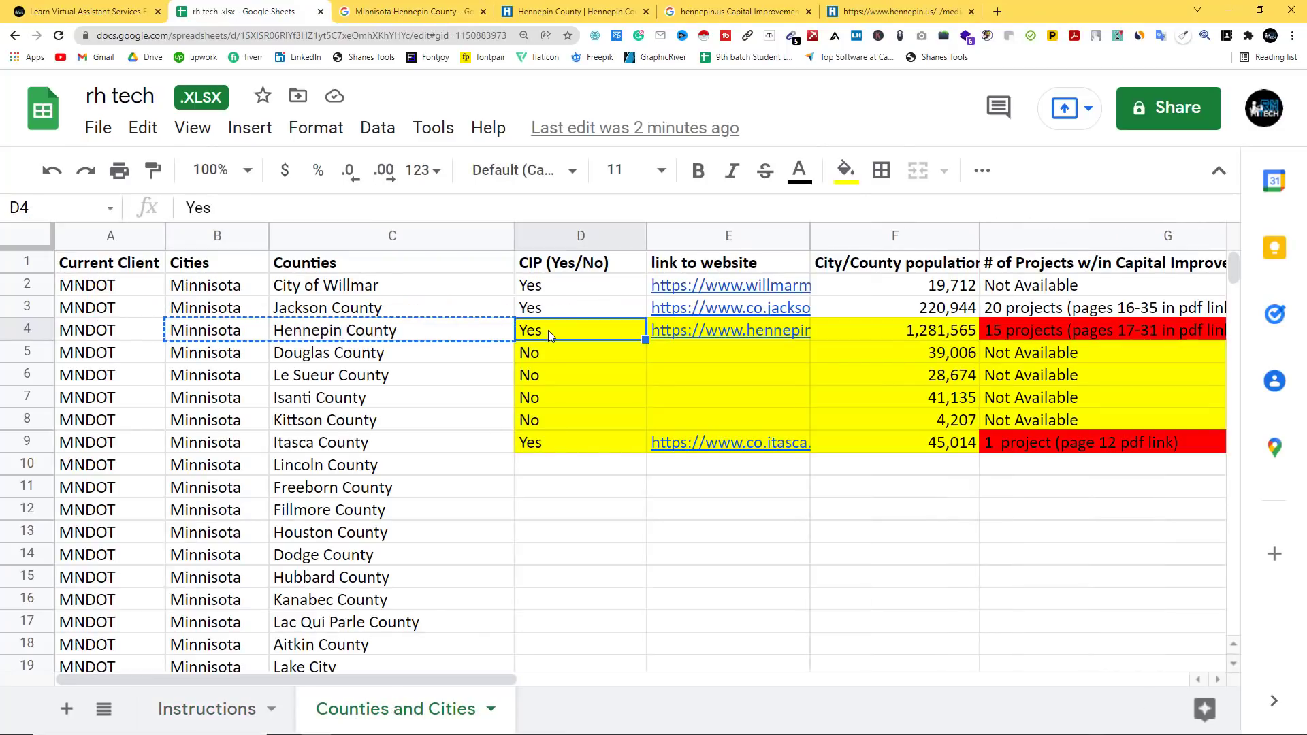
pyautogui.click(738, 332)
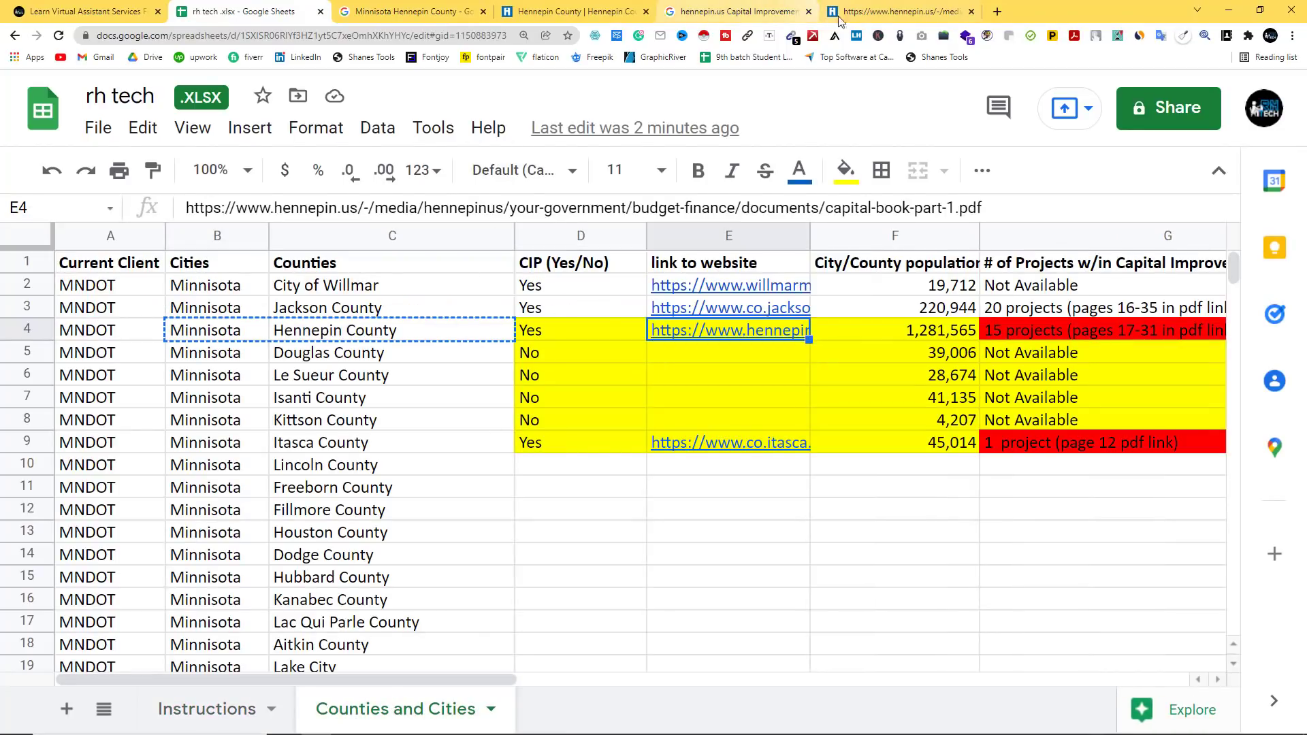
# Copy the web address of 2021-capital-budget.pdf and return to the number-of-projects cell G4 in the Hennepin County row.
pyautogui.click(885, 11)
pyautogui.click(131, 36)
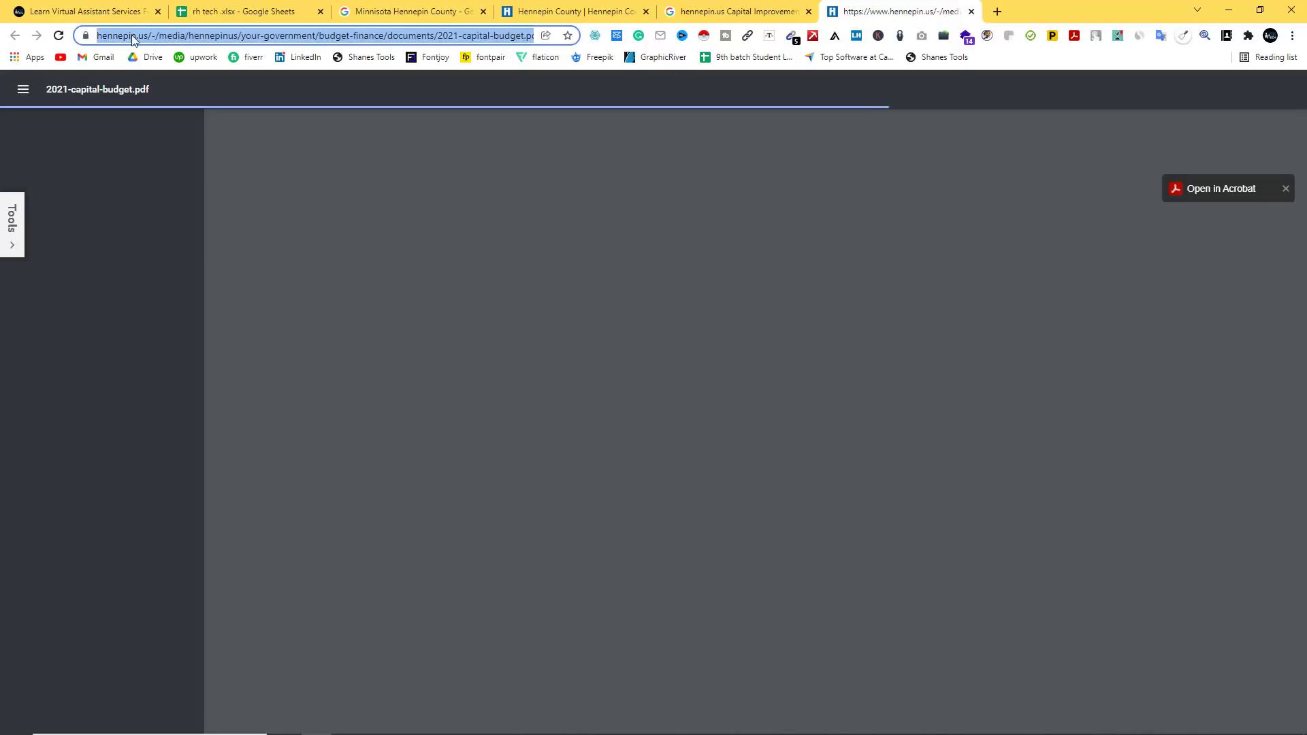
pyautogui.rightClick(187, 39)
pyautogui.click(225, 115)
pyautogui.click(231, 8)
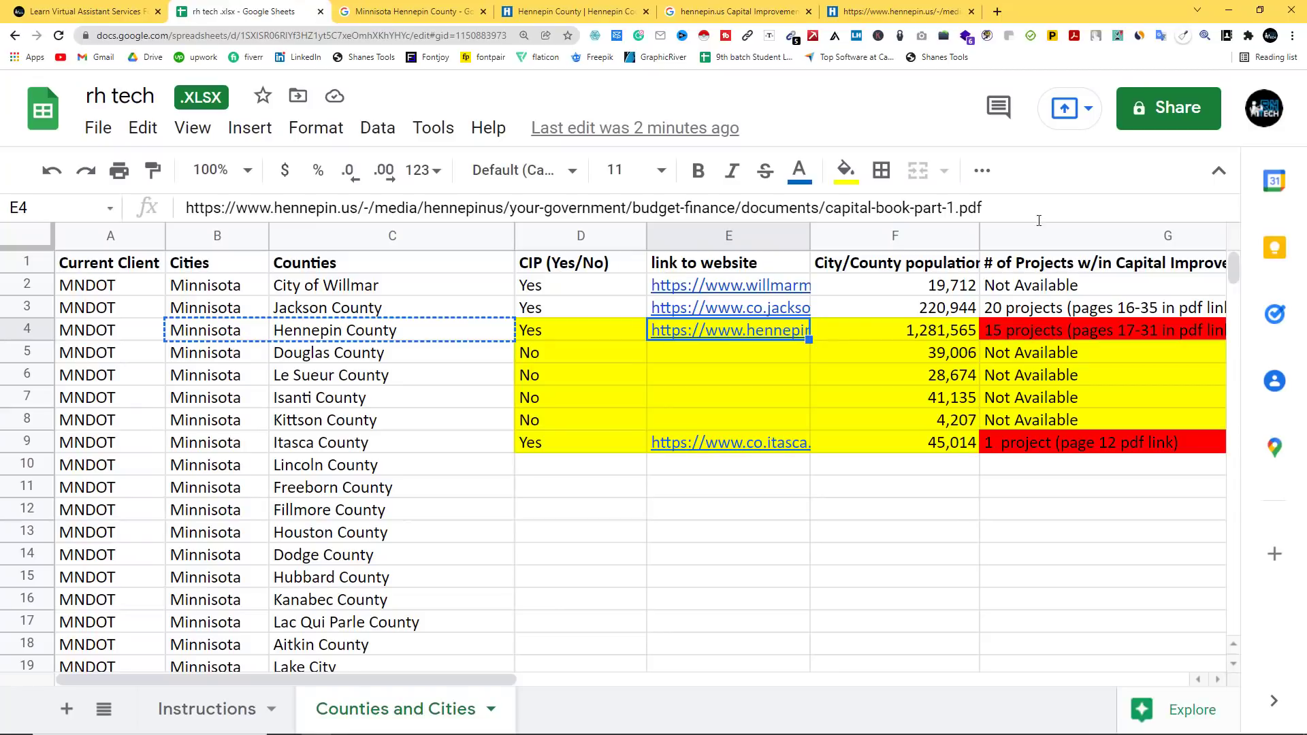
pyautogui.click(980, 332)
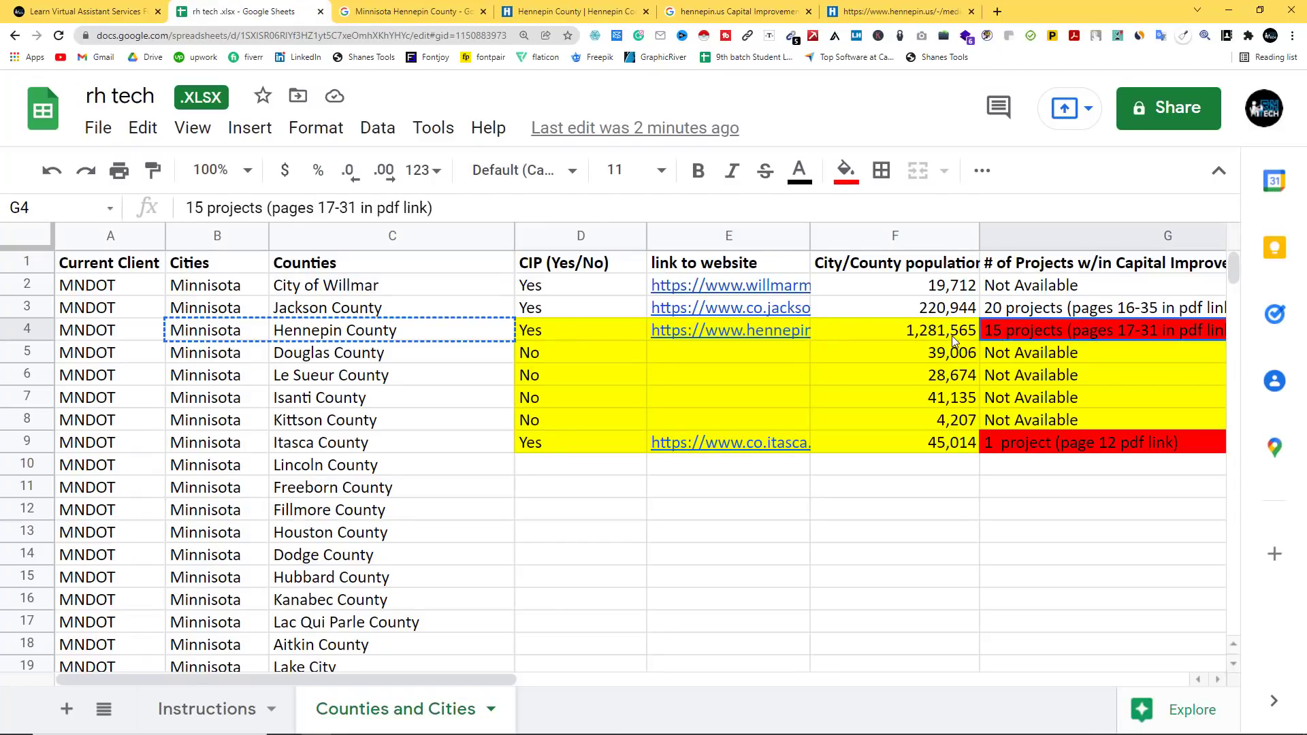
# Check the Hennepin County population cell, then replace the earlier Google query with "hennepin.us population" and run the search.
pyautogui.click(952, 336)
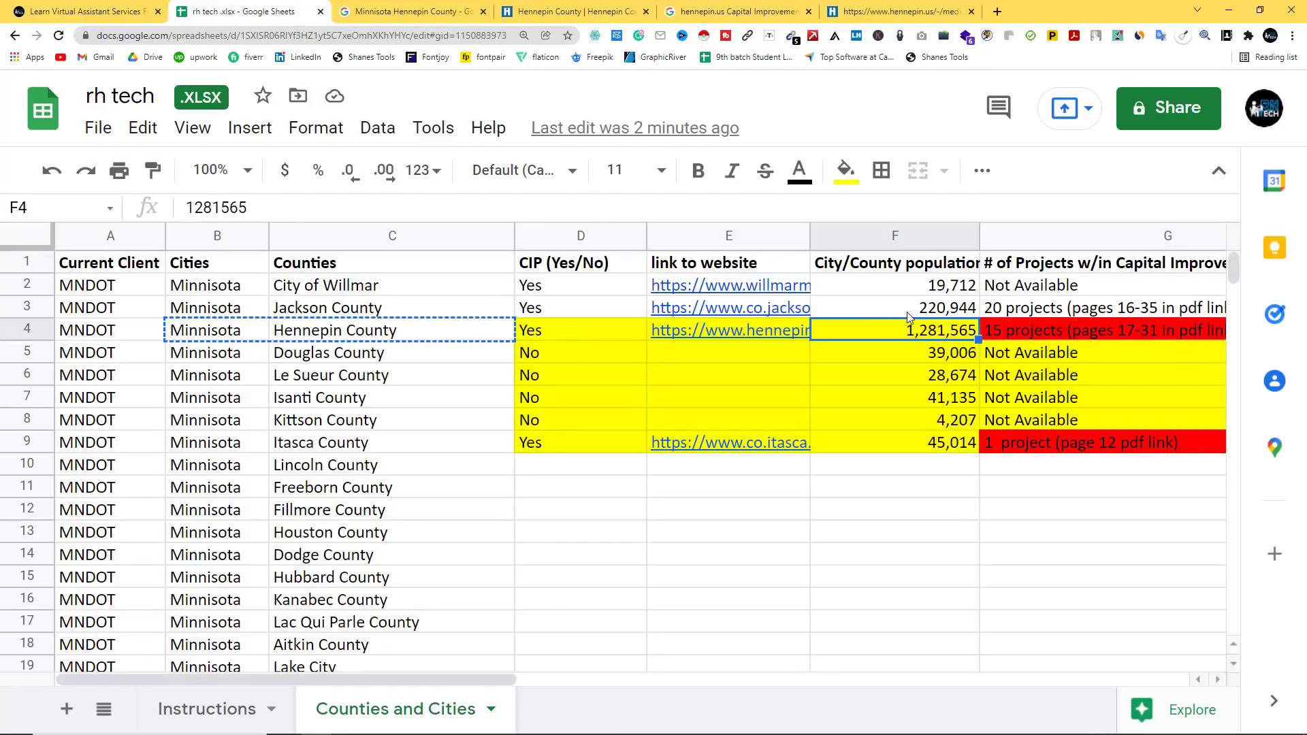
pyautogui.click(897, 11)
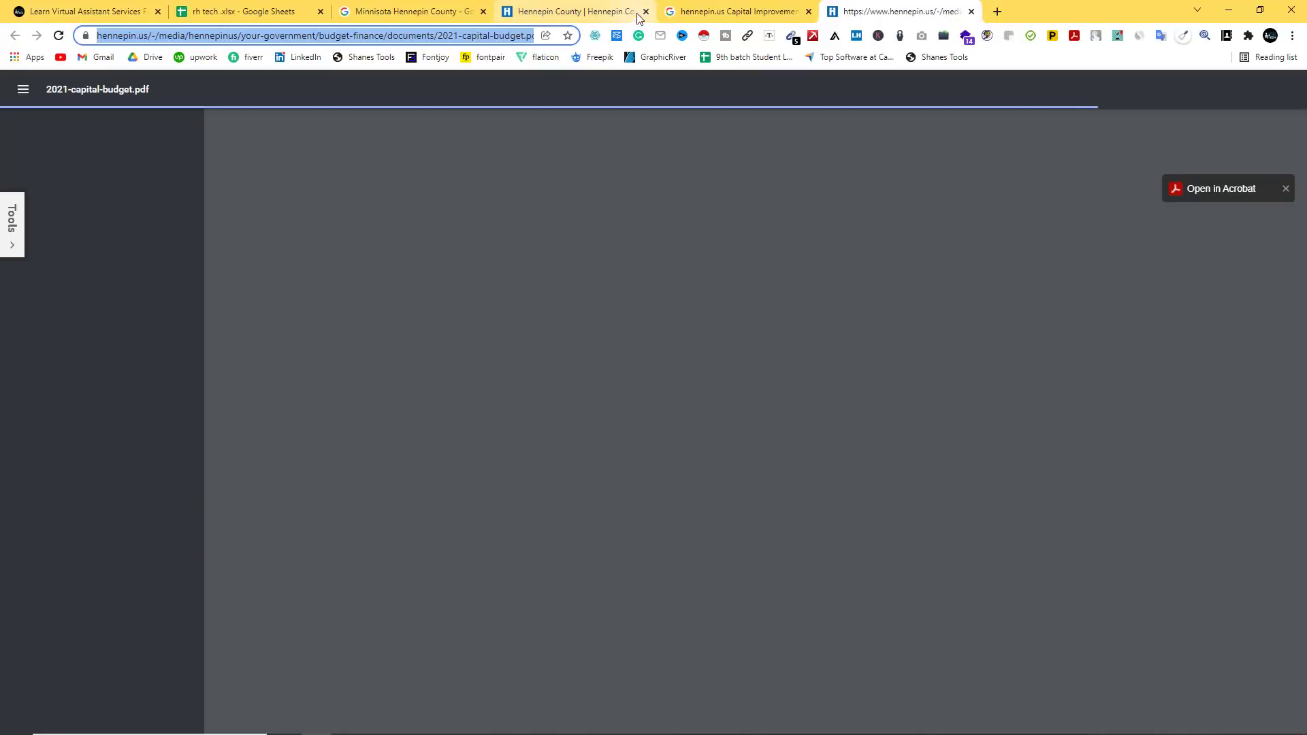
pyautogui.click(687, 11)
pyautogui.moveTo(762, 117); pyautogui.dragTo(445, 136)
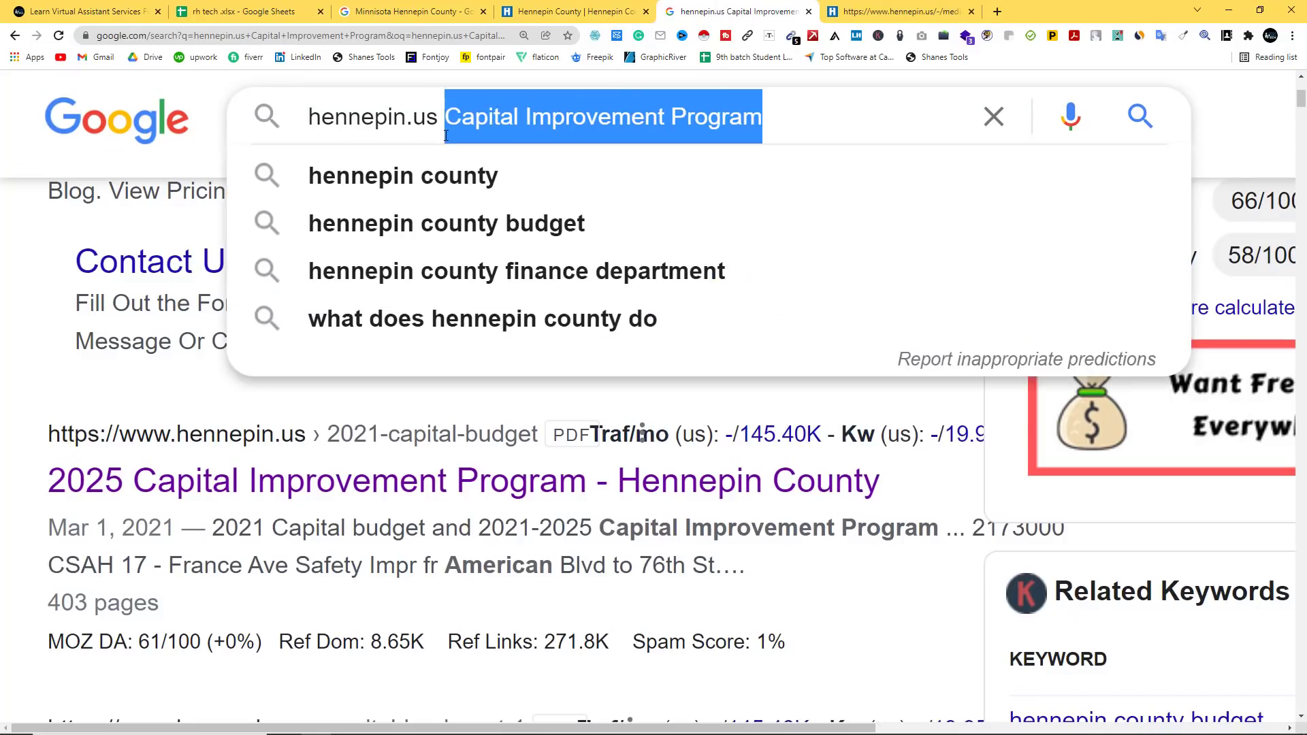
pyautogui.write('popul')
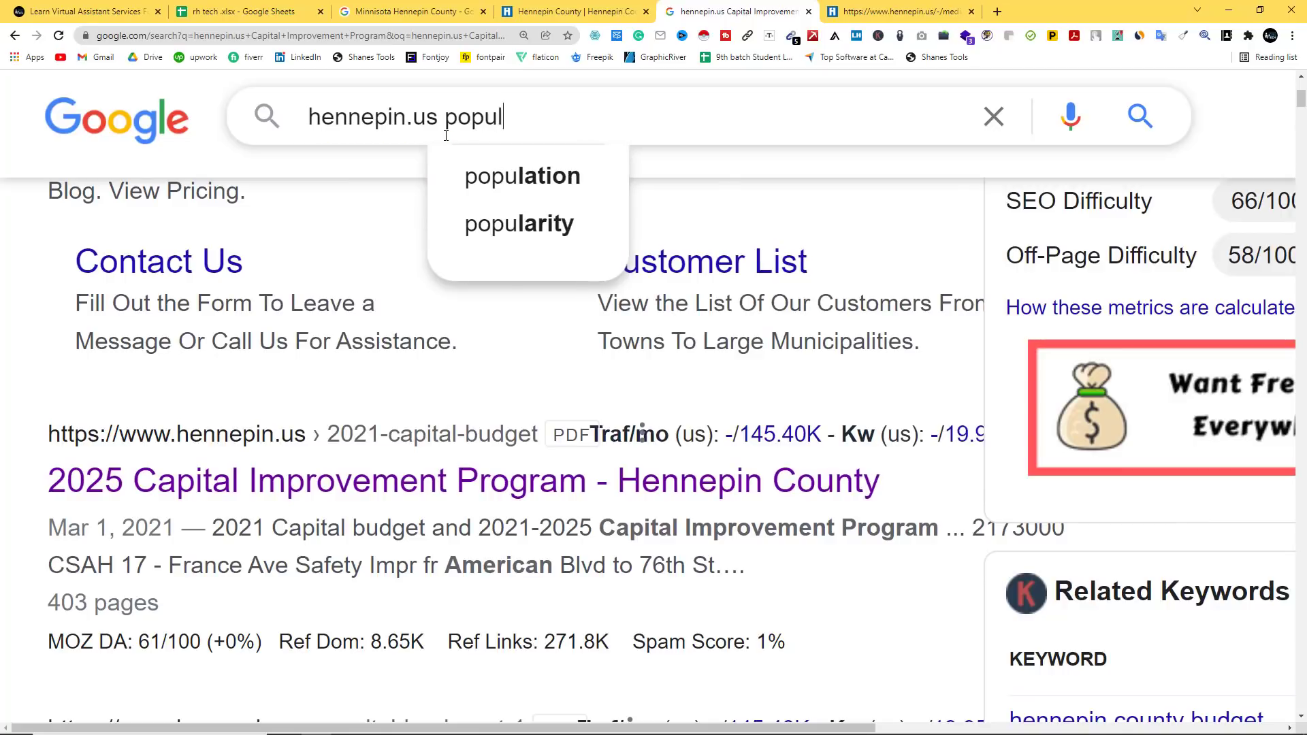
pyautogui.write('ation')
pyautogui.press('Return')
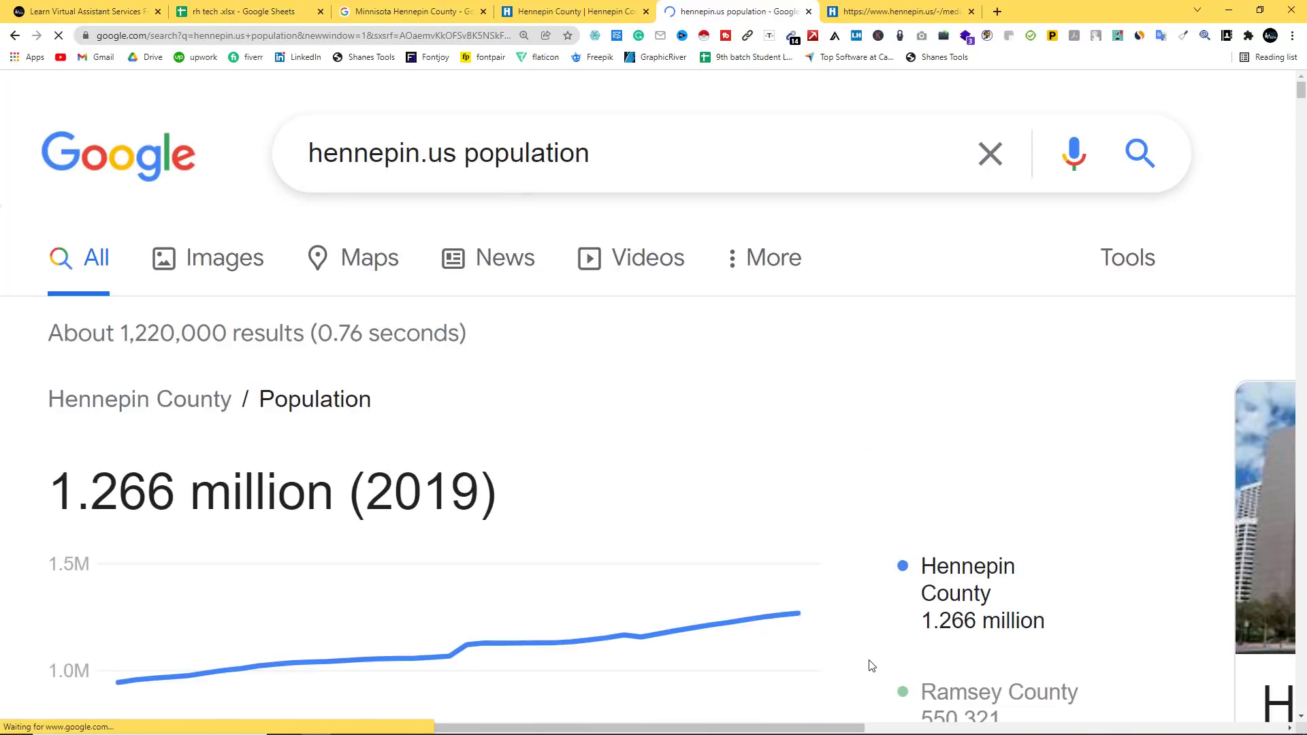
# Find the 2020 census population in the Wikipedia result for Hennepin County and compare it with the spreadsheet's population cell.
pyautogui.scroll(-15, 687, 564)
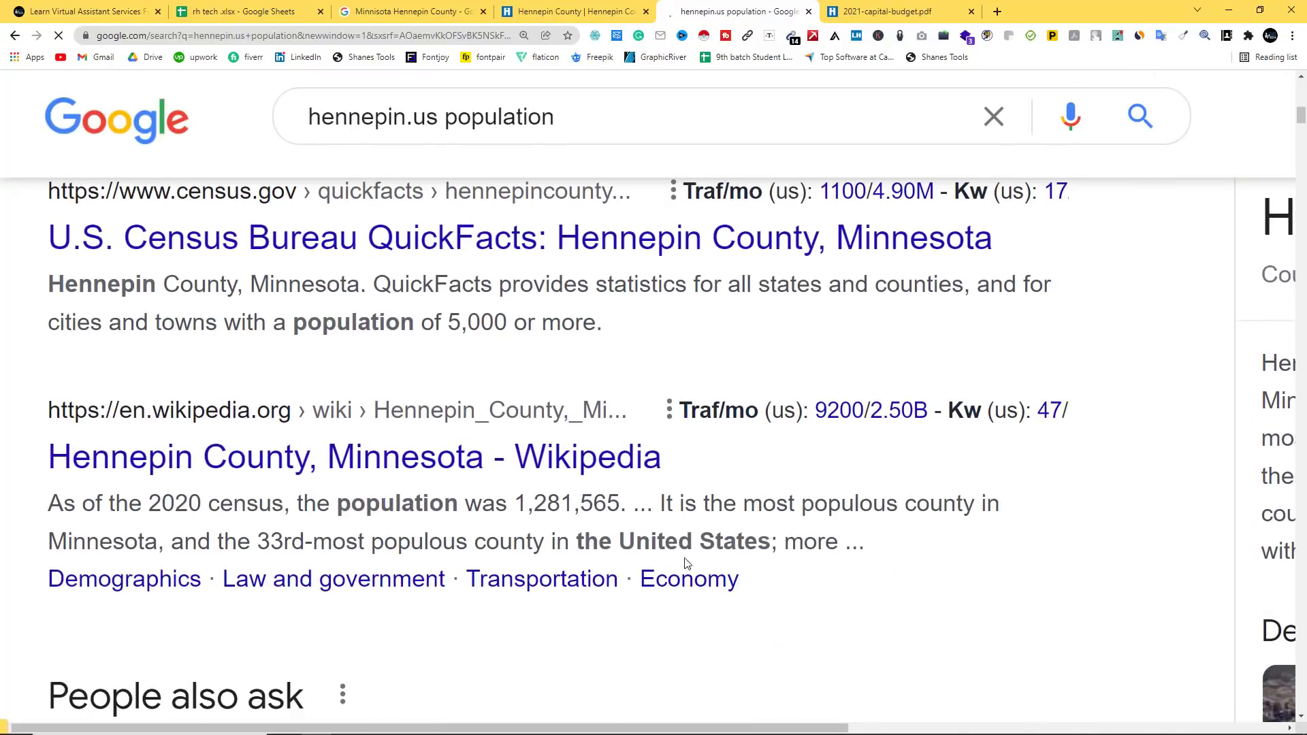
pyautogui.scroll(2, 338, 350)
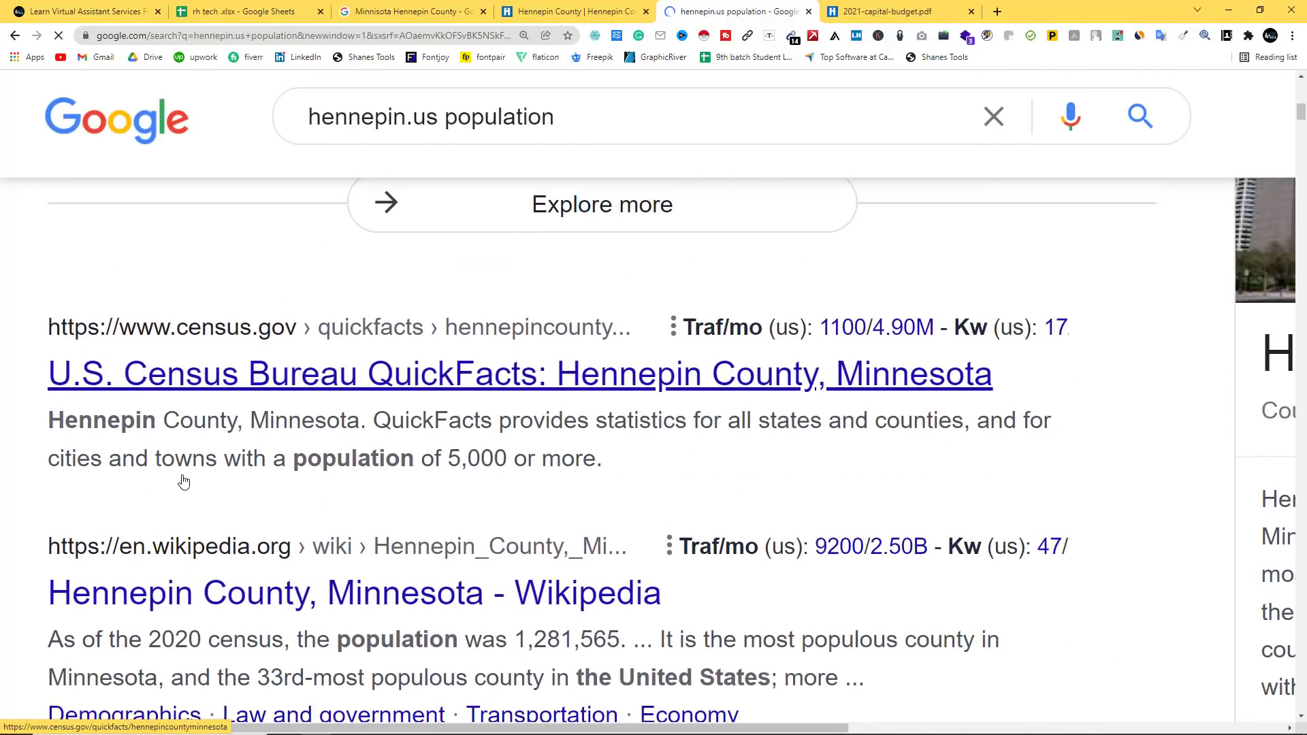
pyautogui.scroll(3, 218, 481)
pyautogui.scroll(-4, 345, 504)
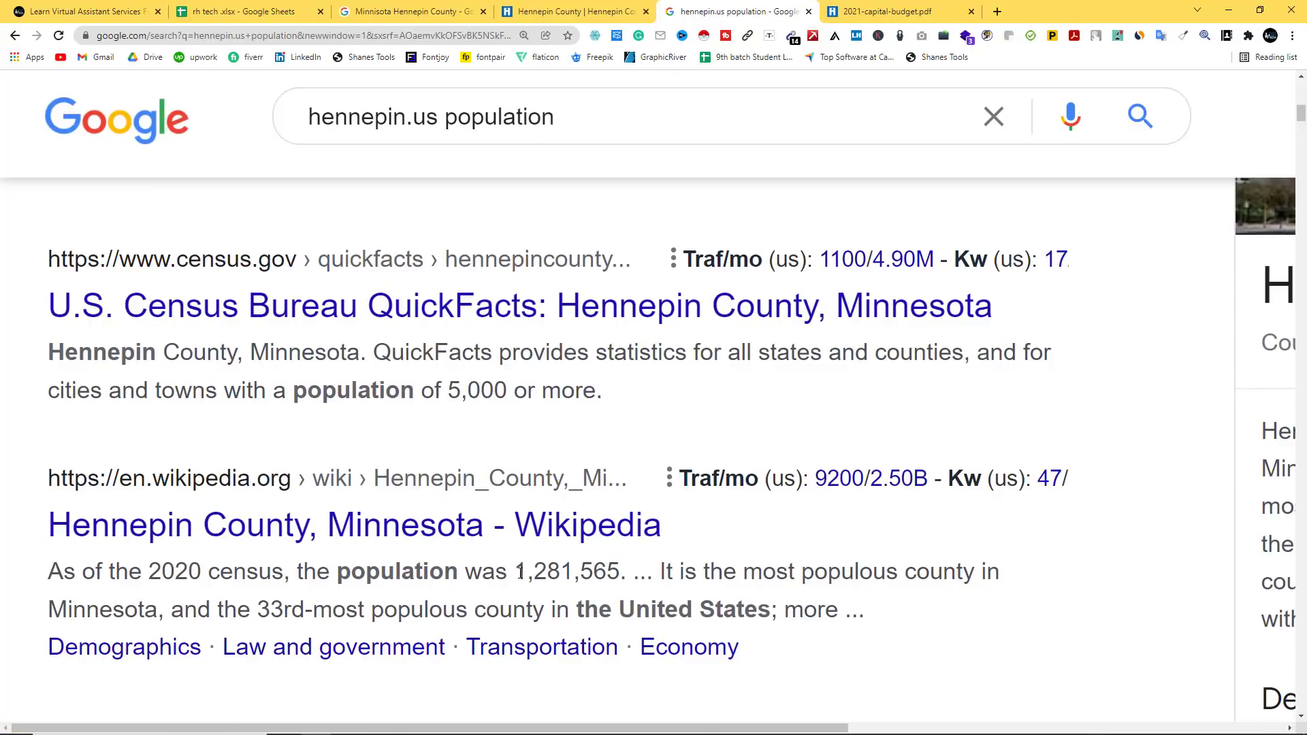
pyautogui.moveTo(518, 571); pyautogui.dragTo(621, 572)
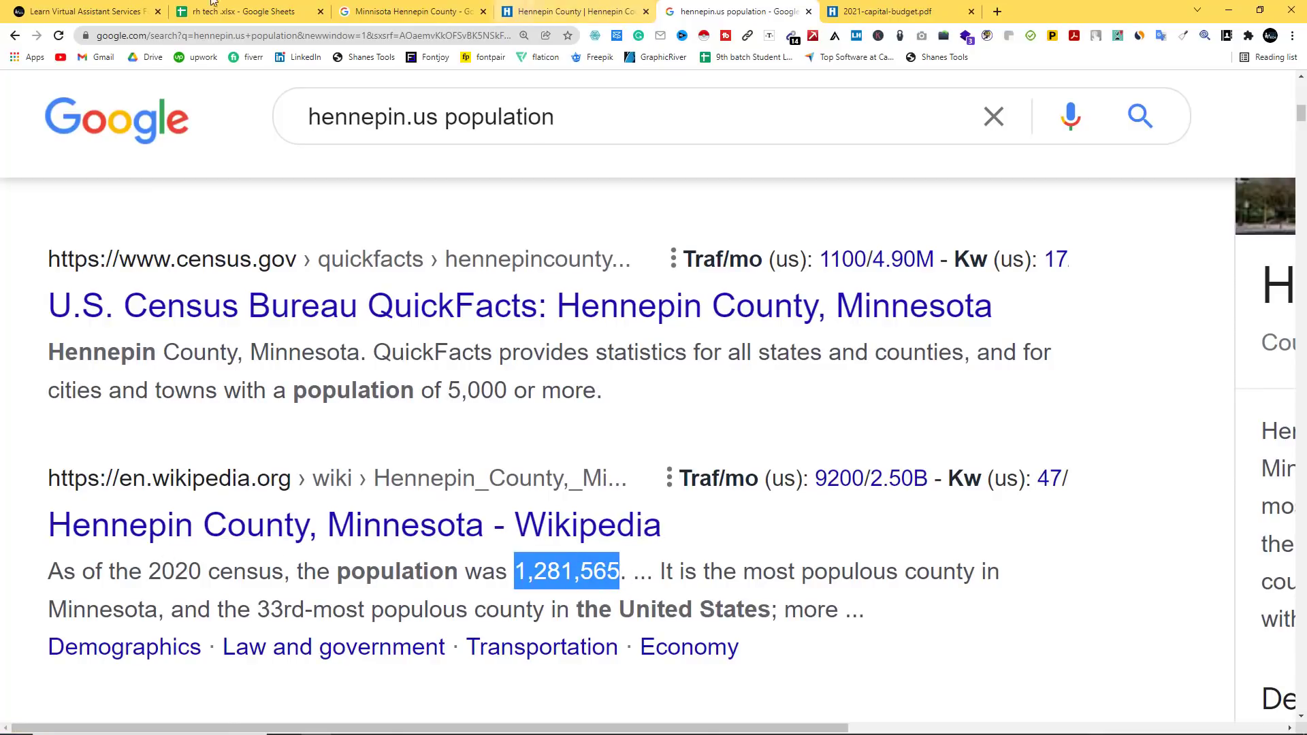
pyautogui.click(232, 11)
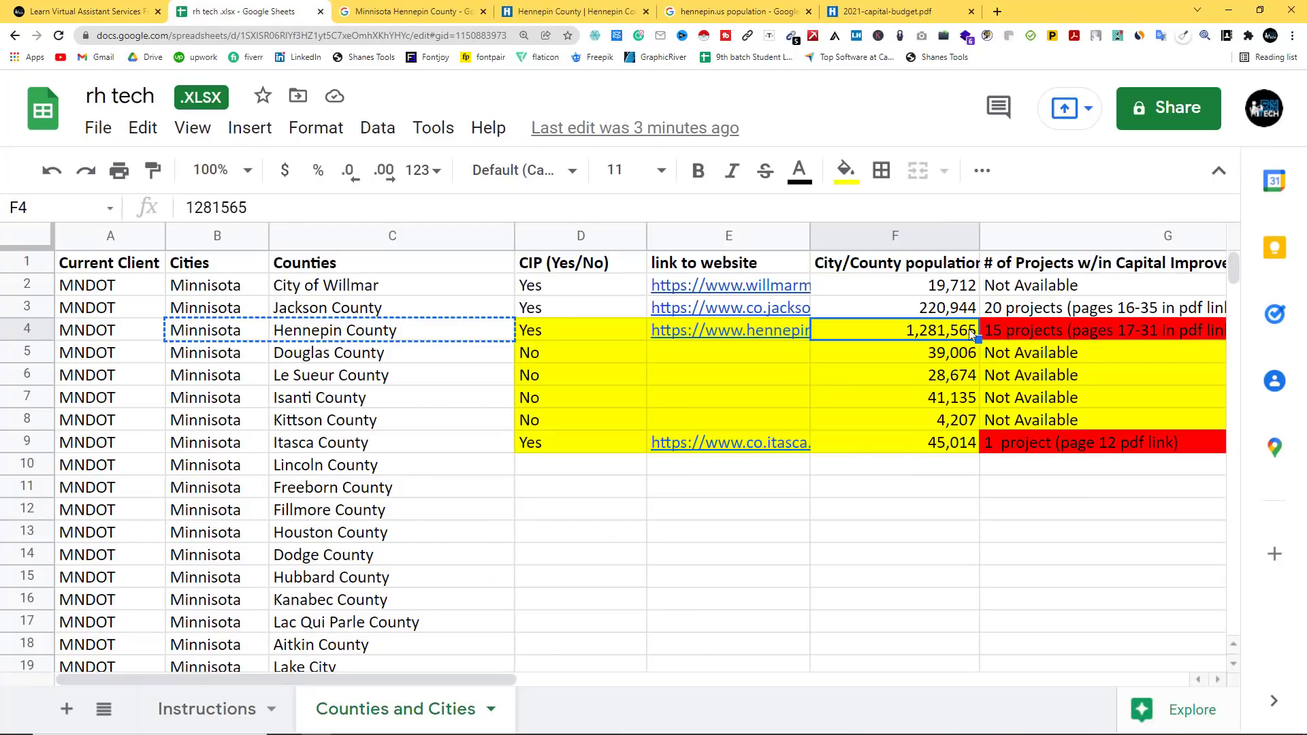
# Read the "# of Projects w/in Capital Improvement Program (CIP)" heading and the Hennepin County entry beneath it.
pyautogui.click(1014, 335)
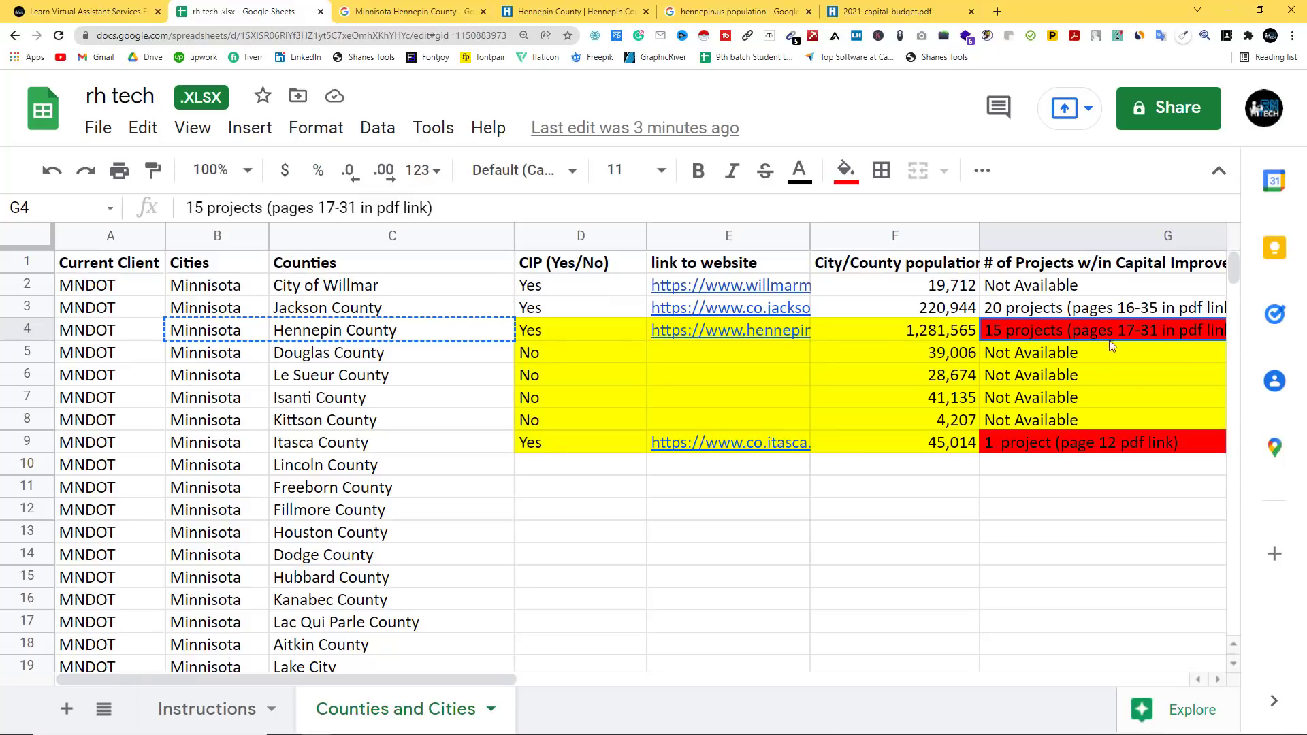
pyautogui.moveTo(442, 679); pyautogui.dragTo(582, 681)
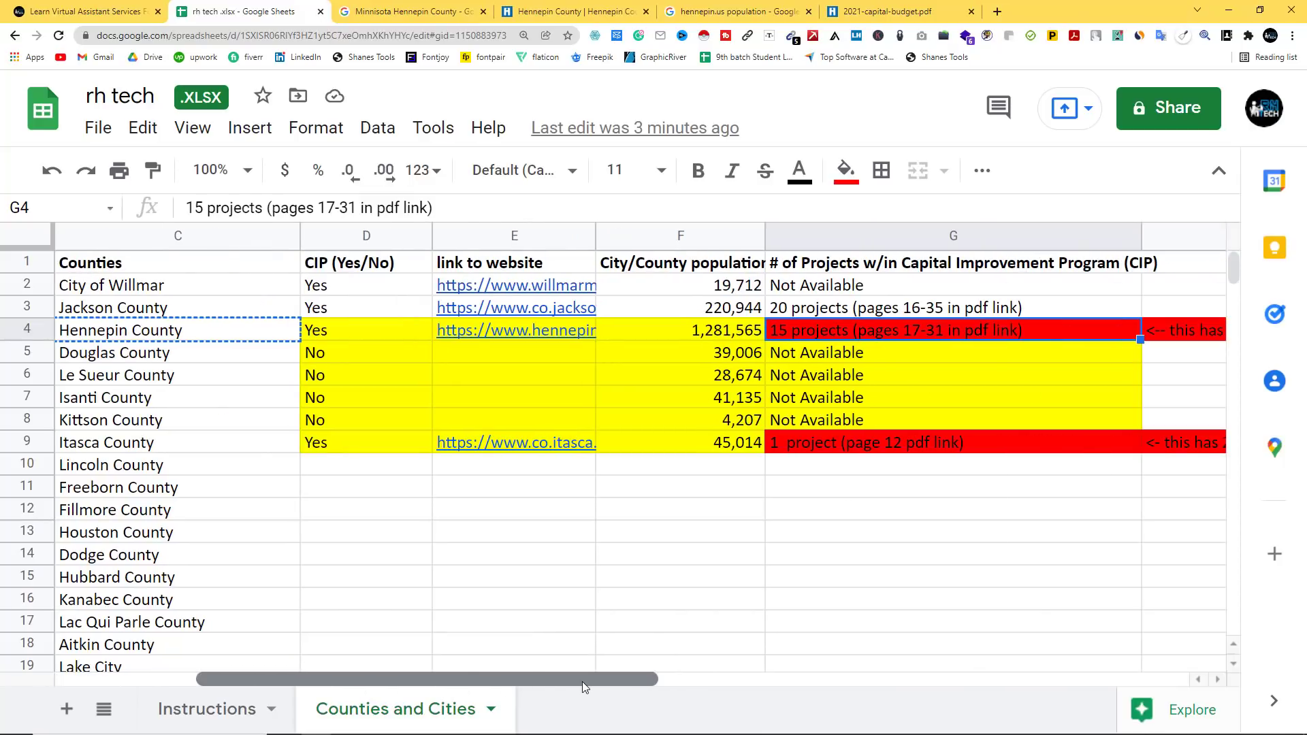
pyautogui.click(960, 267)
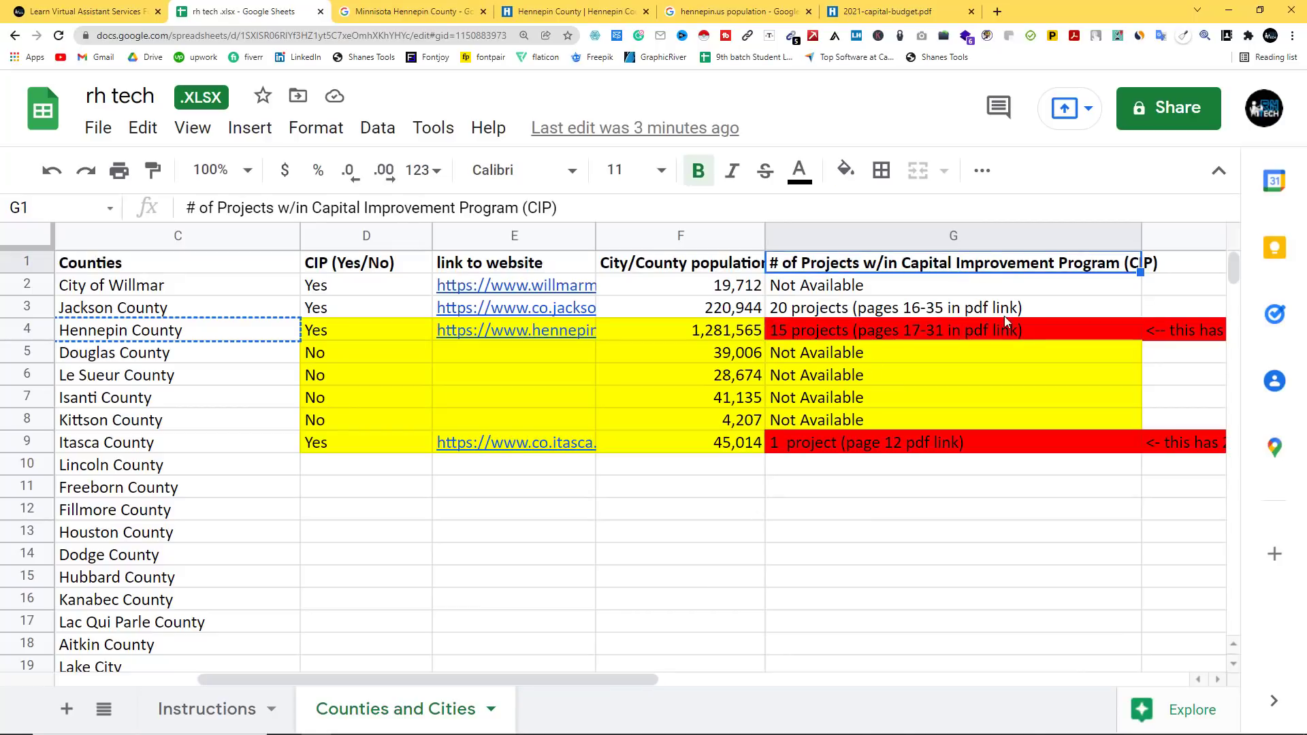
pyautogui.click(962, 329)
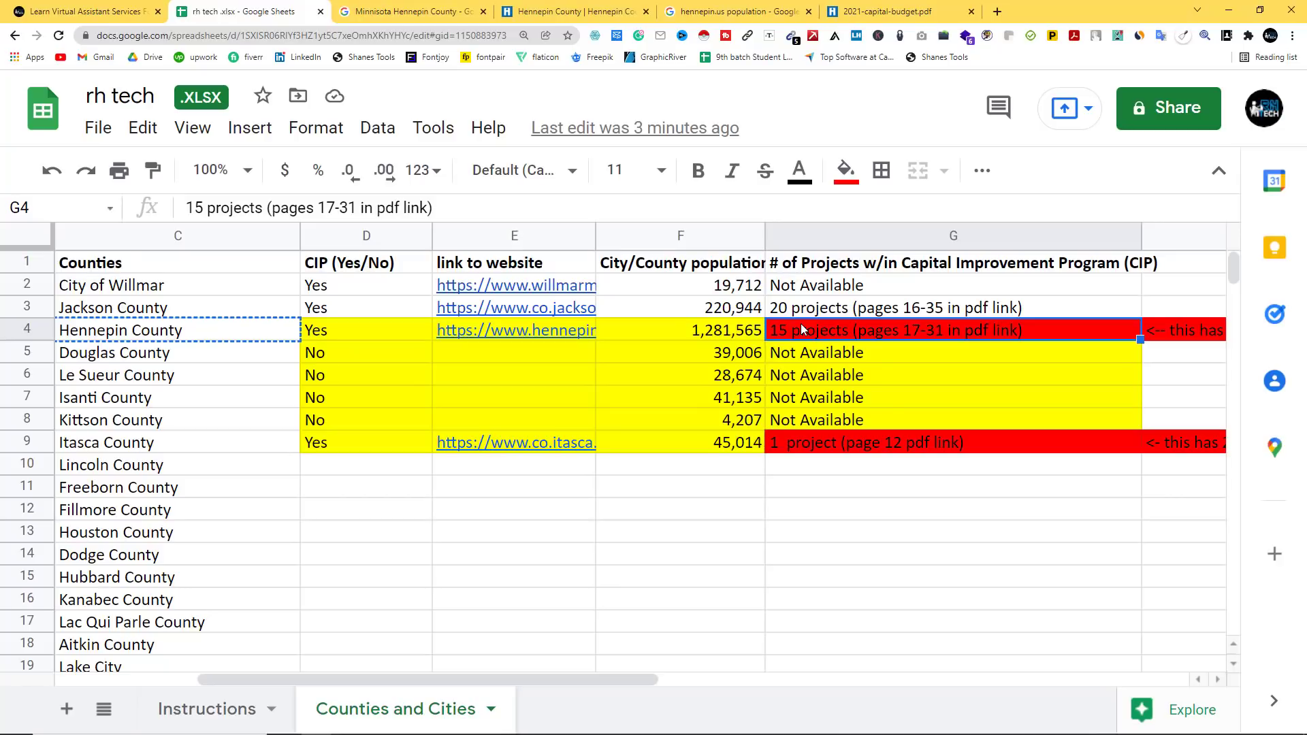
# Skim the page thumbnails of 2021-capital-budget.pdf against the page range noted in the Hennepin County project cell.
pyautogui.click(833, 14)
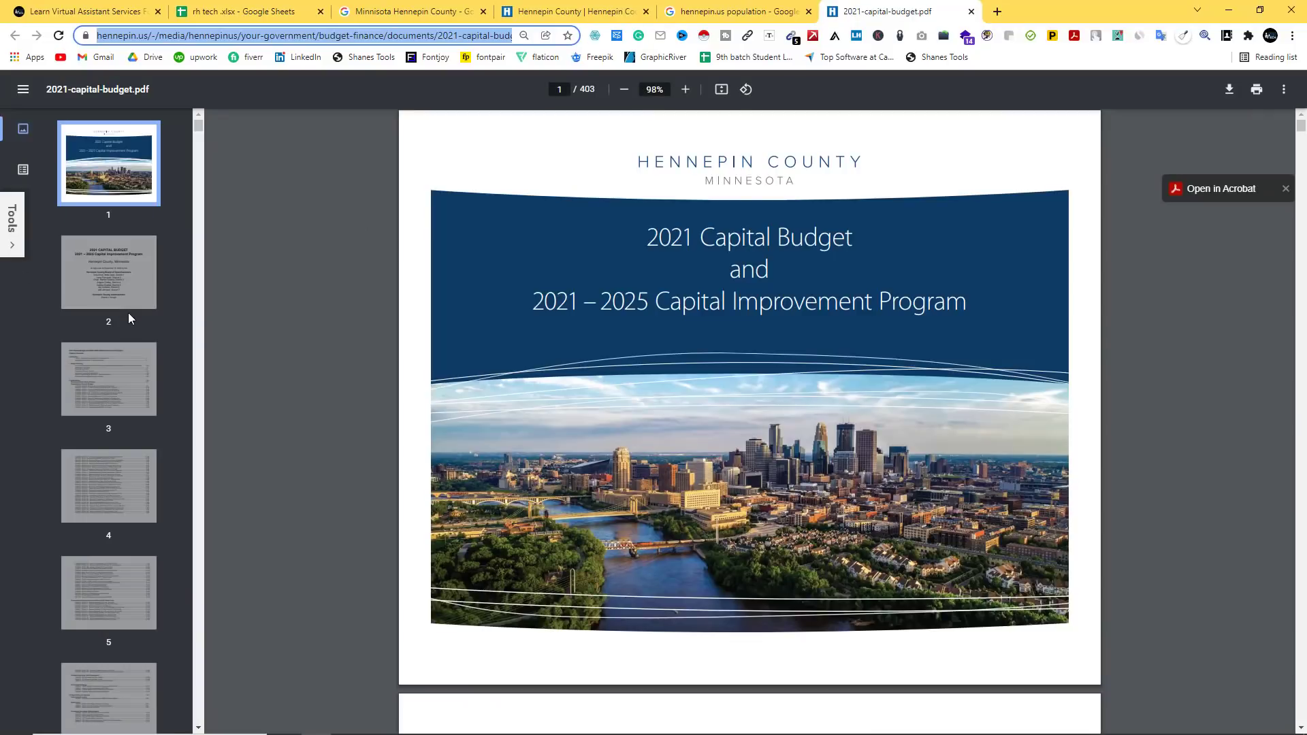
pyautogui.scroll(-5, 121, 517)
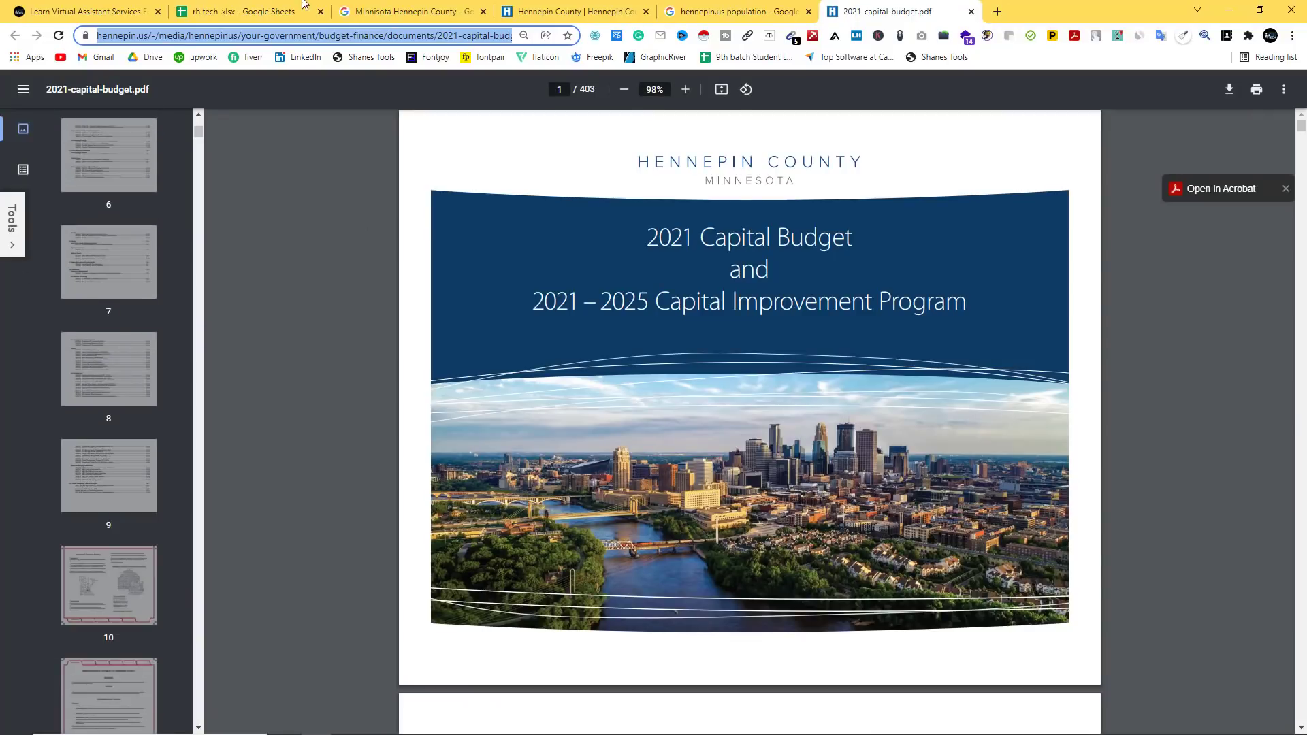
pyautogui.click(245, 12)
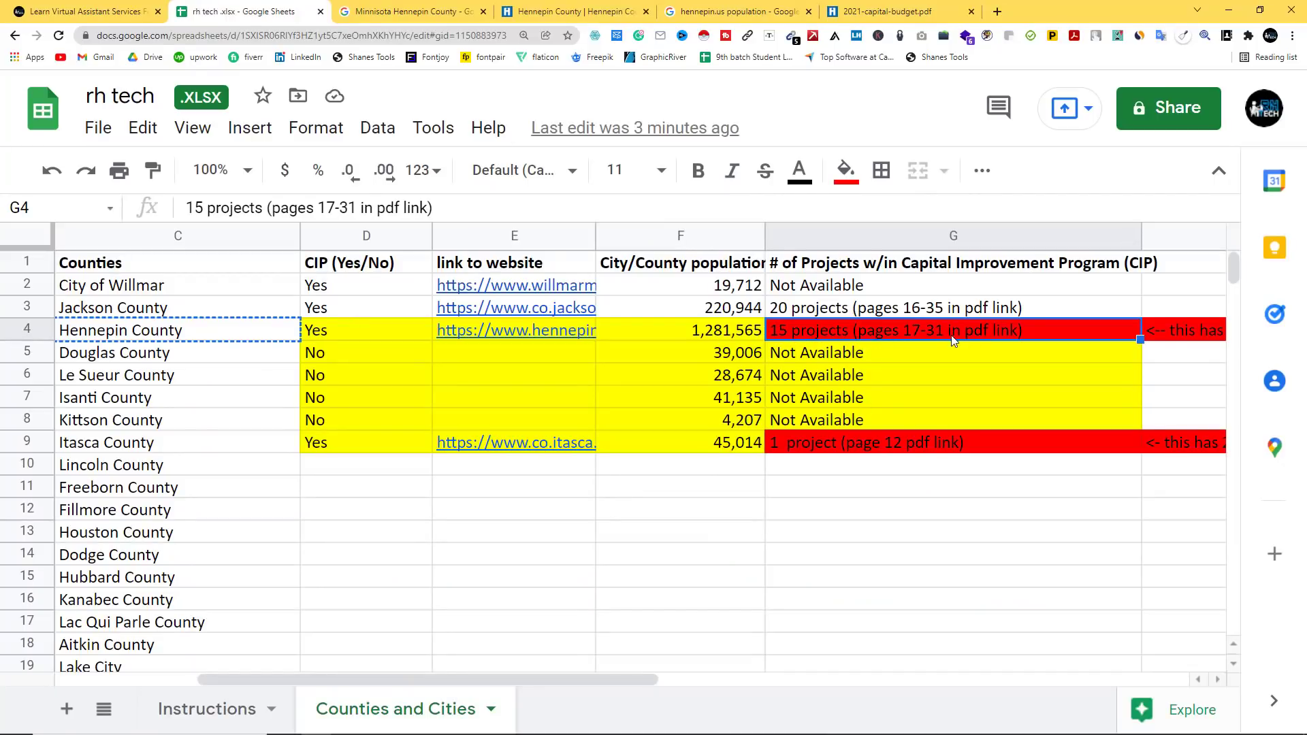
pyautogui.click(885, 10)
pyautogui.scroll(-8, 96, 475)
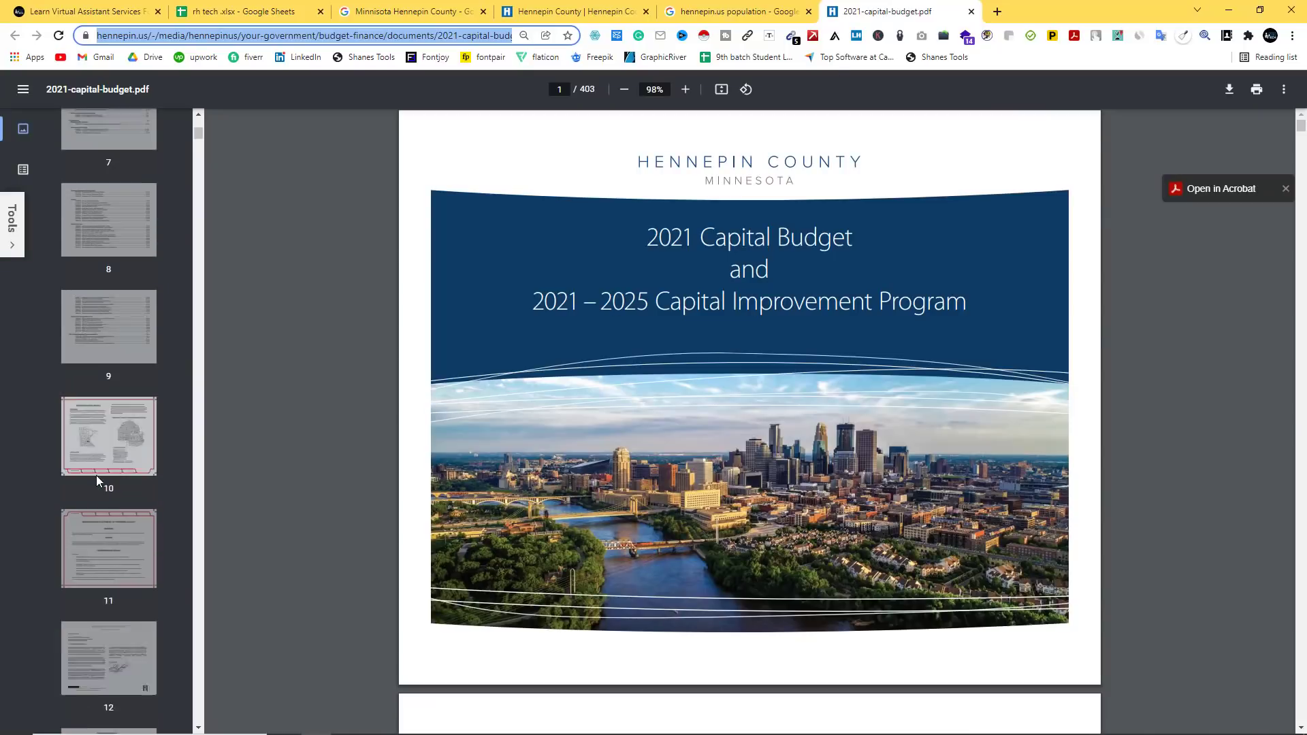
pyautogui.scroll(-5, 96, 475)
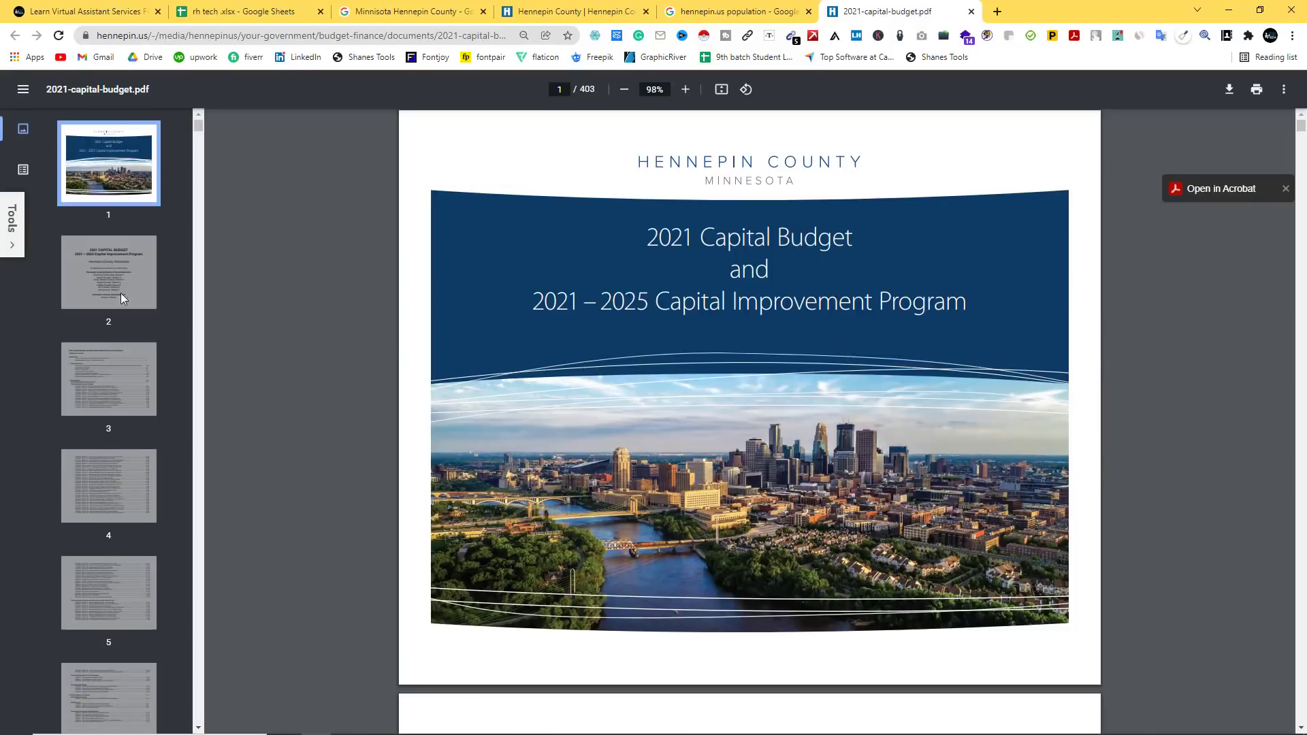
# Examine the title page and the projects in the table of contents of 2021-capital-budget.pdf, then return to the rh tech spreadsheet.
pyautogui.click(102, 276)
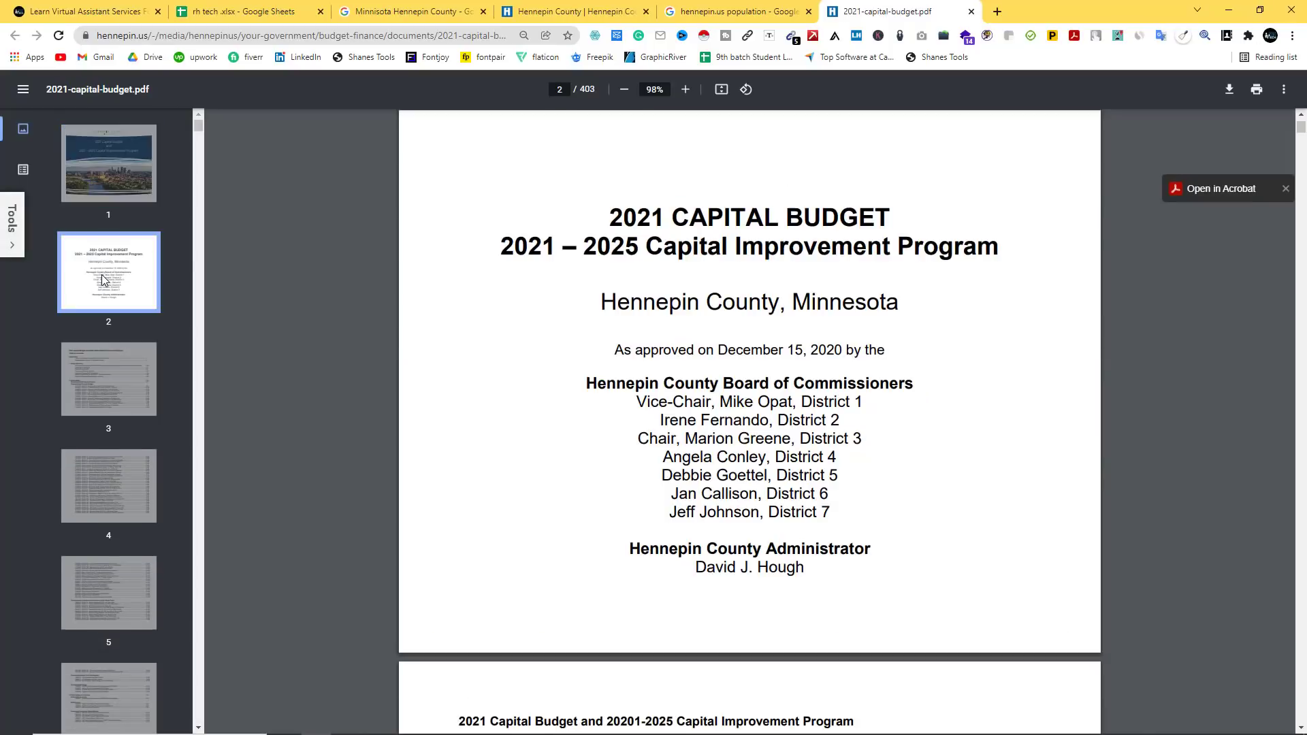
pyautogui.moveTo(646, 246); pyautogui.dragTo(1006, 252)
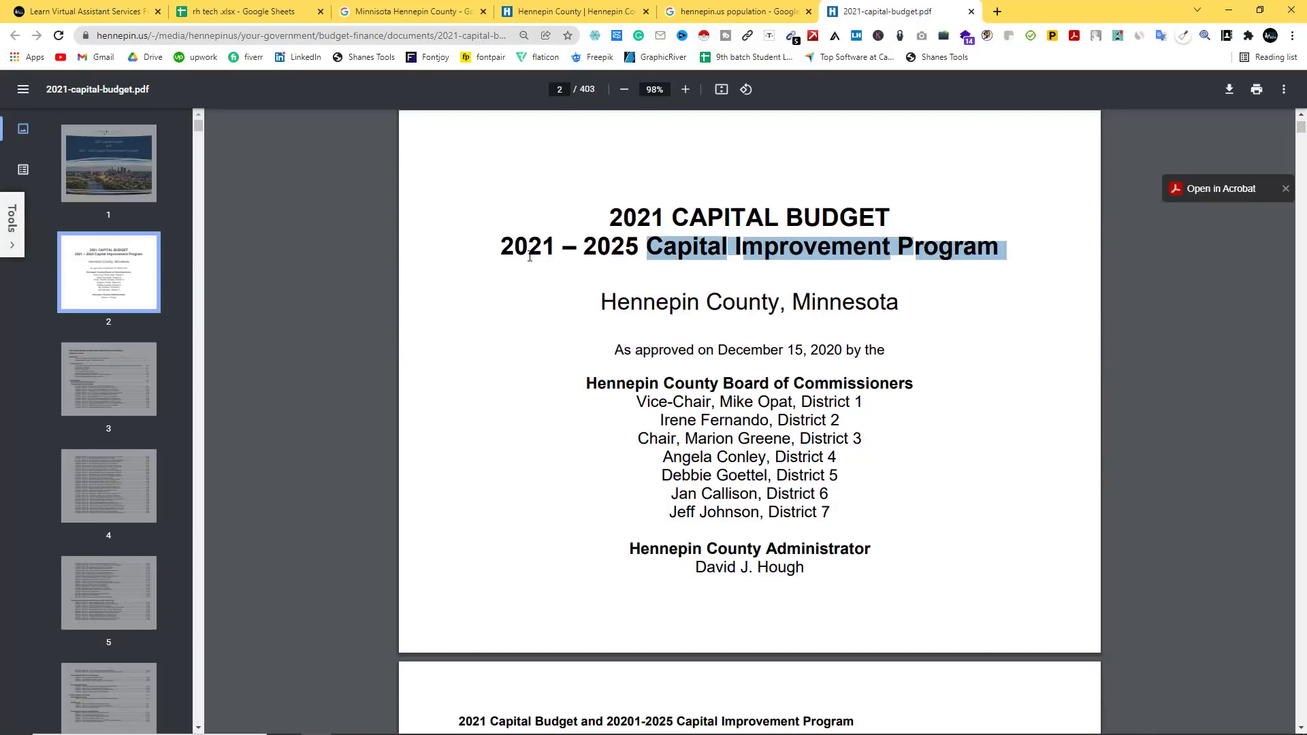
pyautogui.scroll(-1, 728, 318)
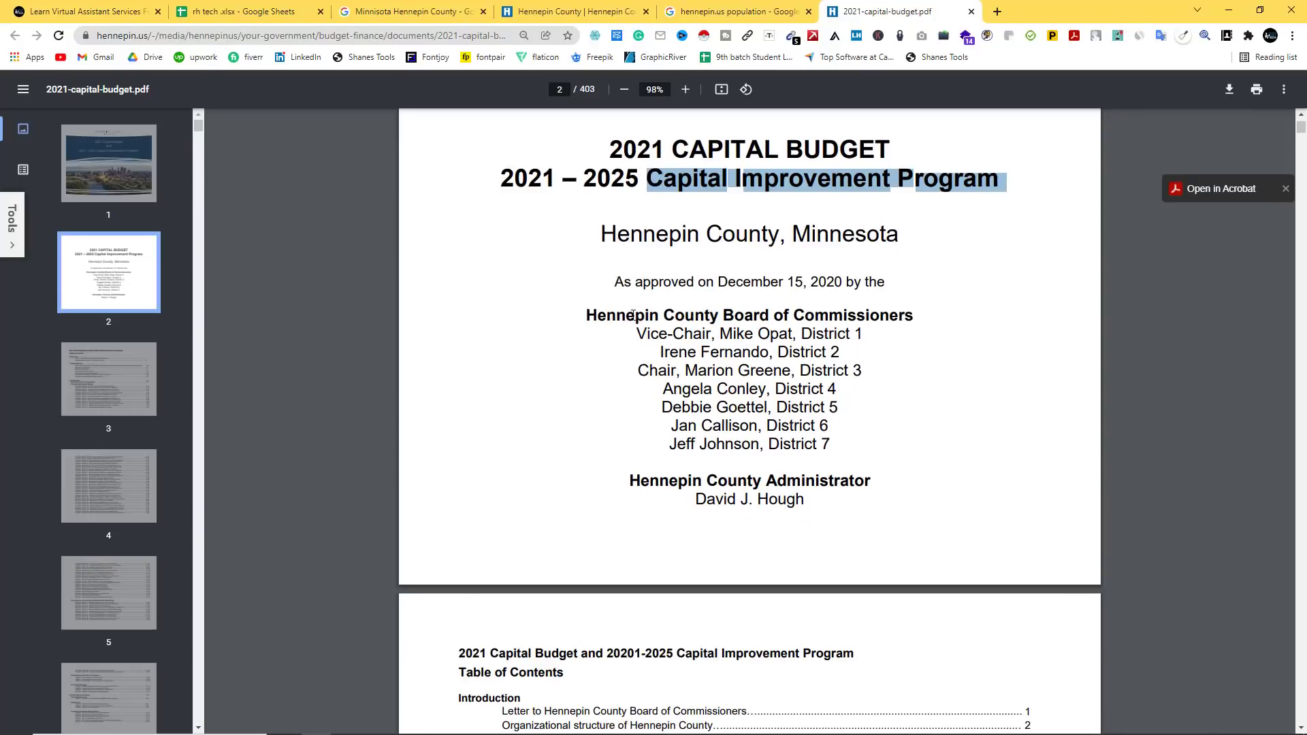
pyautogui.scroll(-3, 818, 304)
pyautogui.scroll(2, 800, 259)
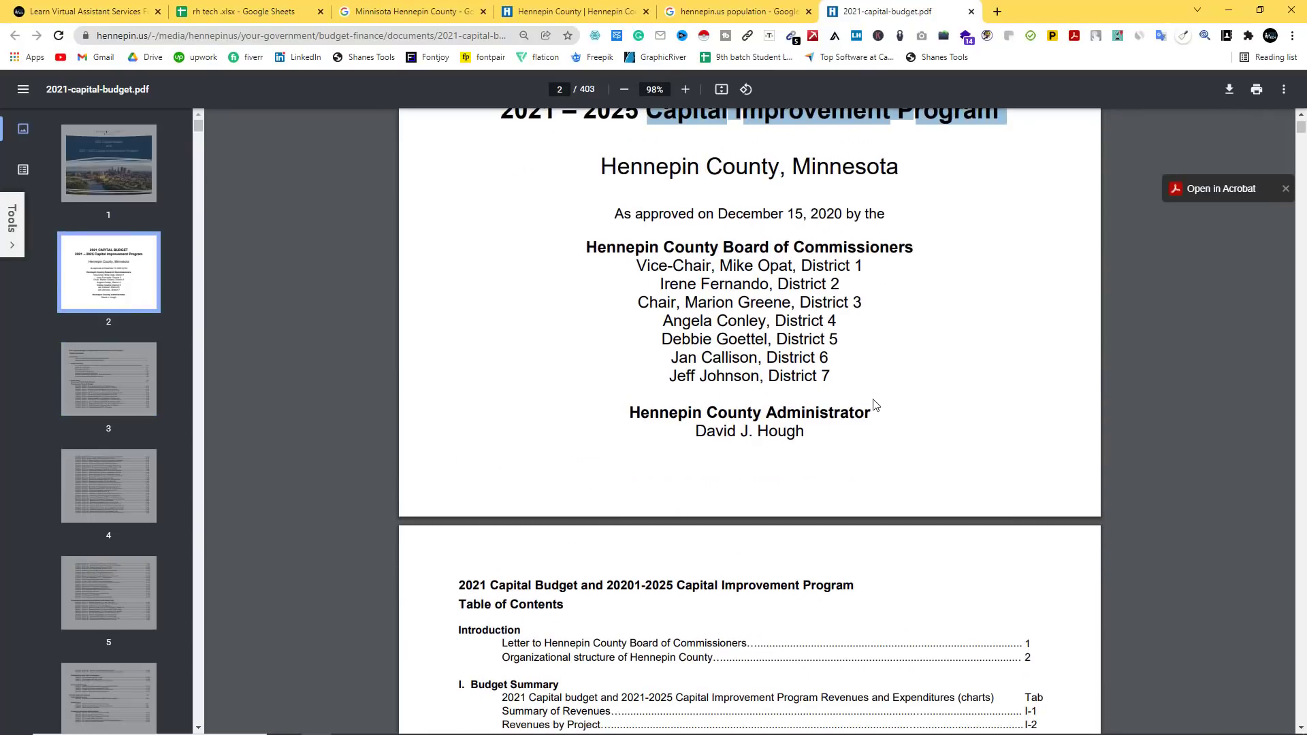
pyautogui.scroll(-5, 874, 405)
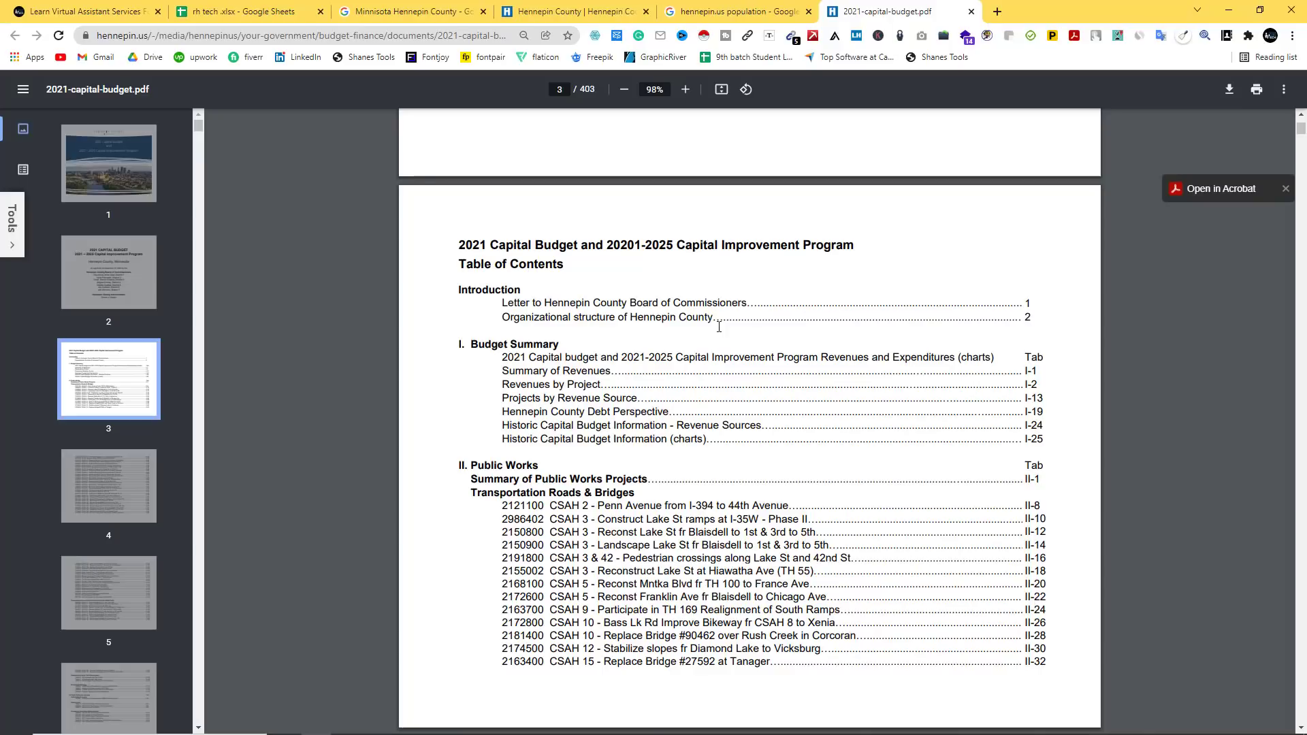
pyautogui.scroll(-20, 720, 327)
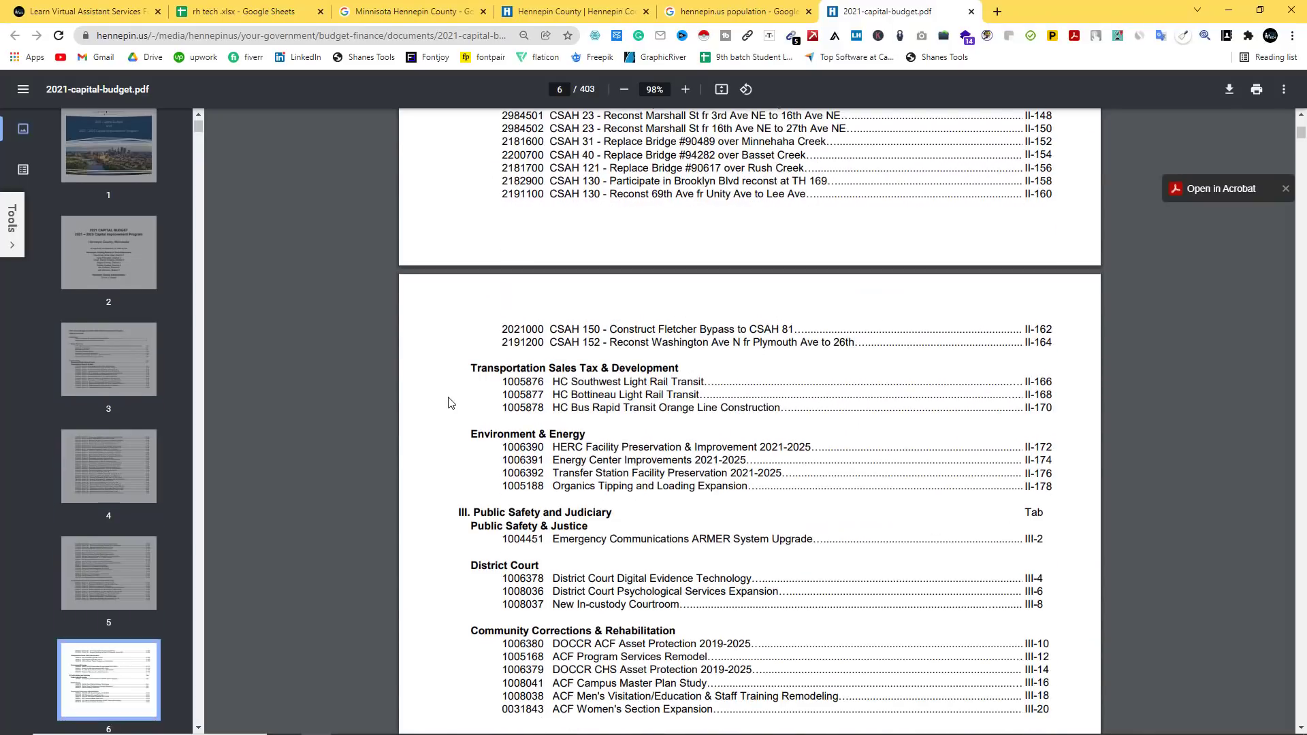
pyautogui.scroll(20, 631, 470)
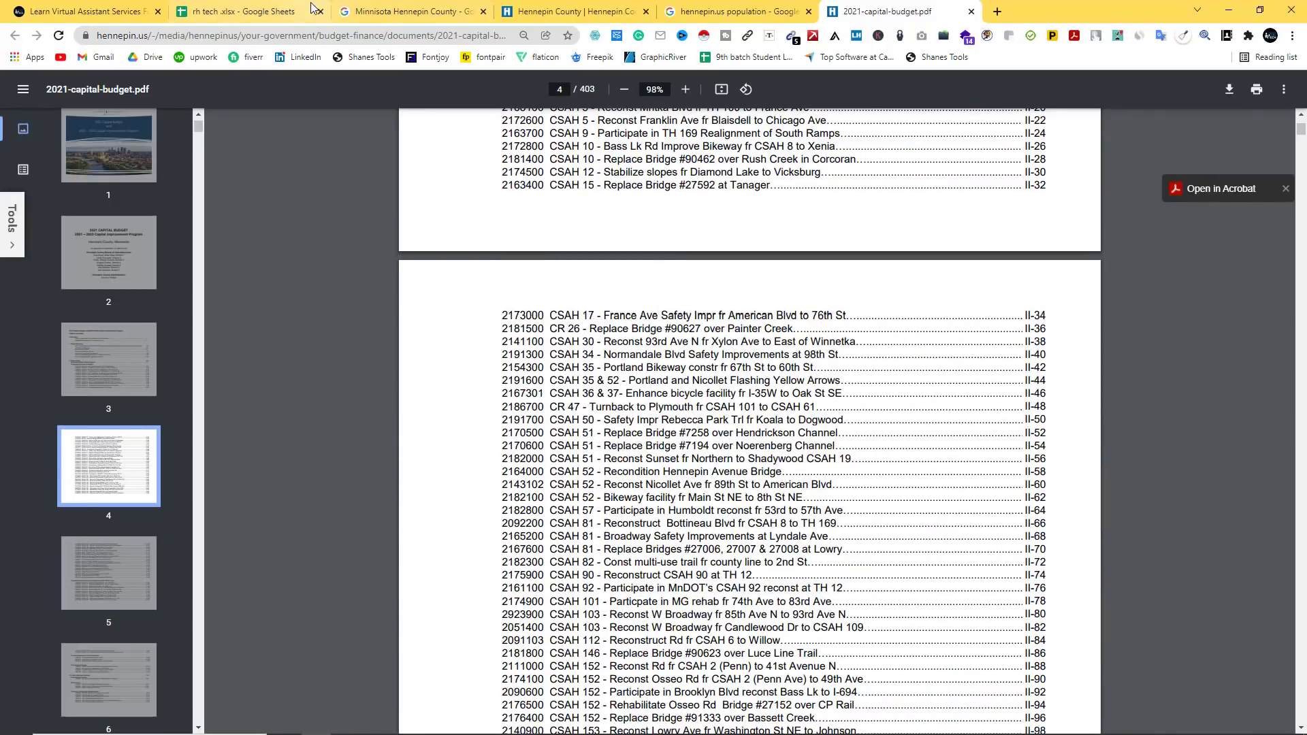
pyautogui.click(279, 13)
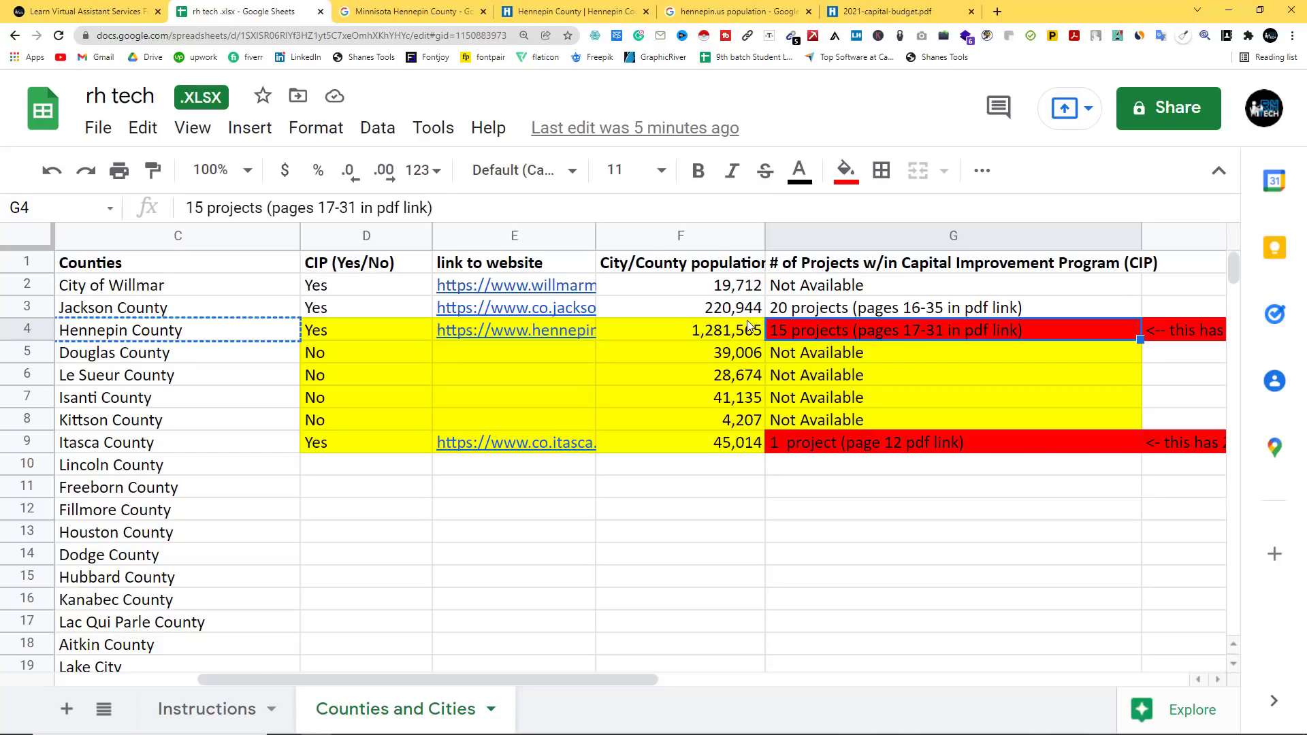
# Switch to the RH Tech home page at rhrasel.com.
pyautogui.hotkey('ctrl', 'shift', 'Tab')
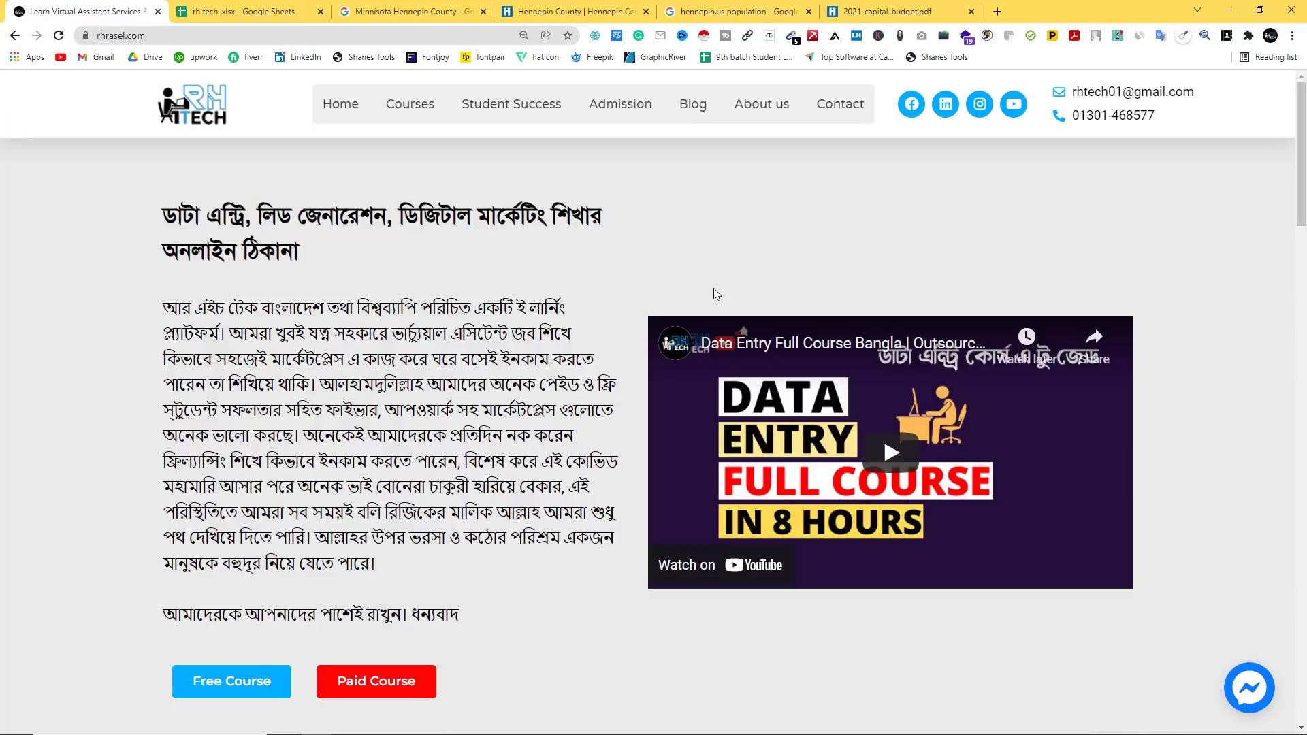
pyautogui.click(243, 11)
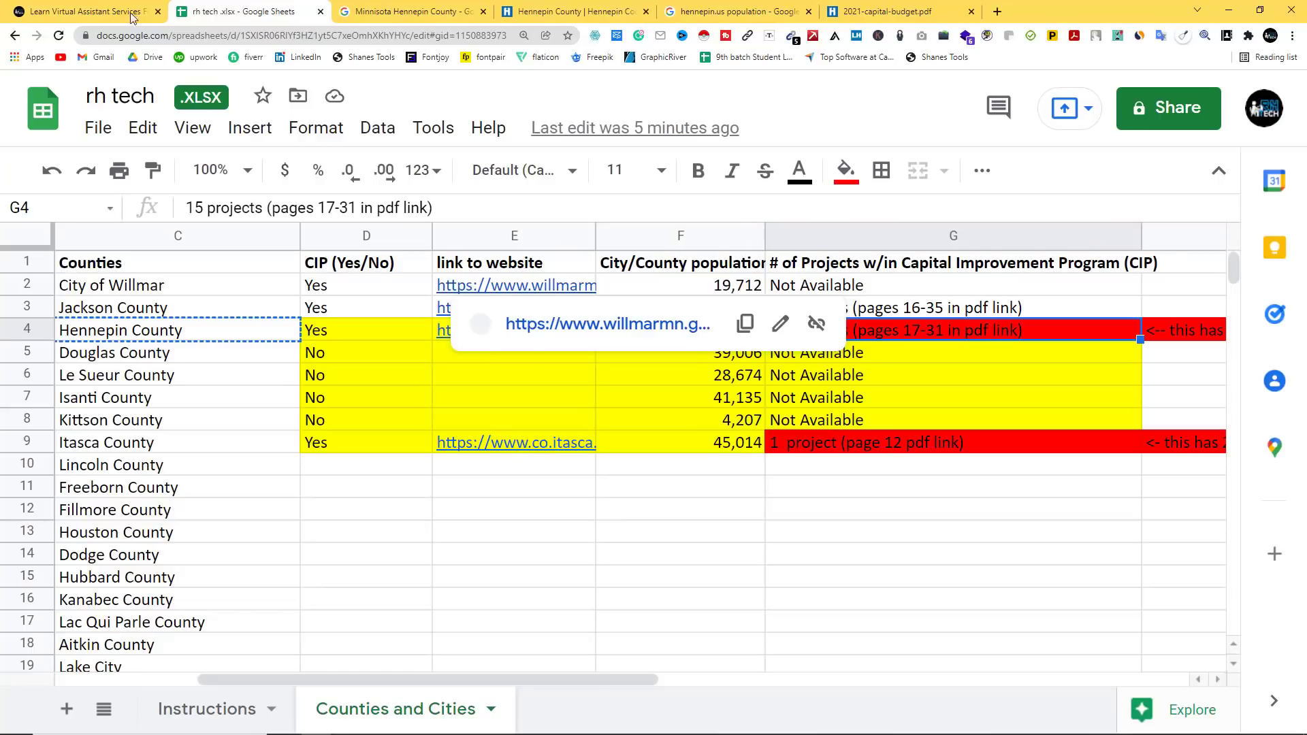
pyautogui.click(58, 11)
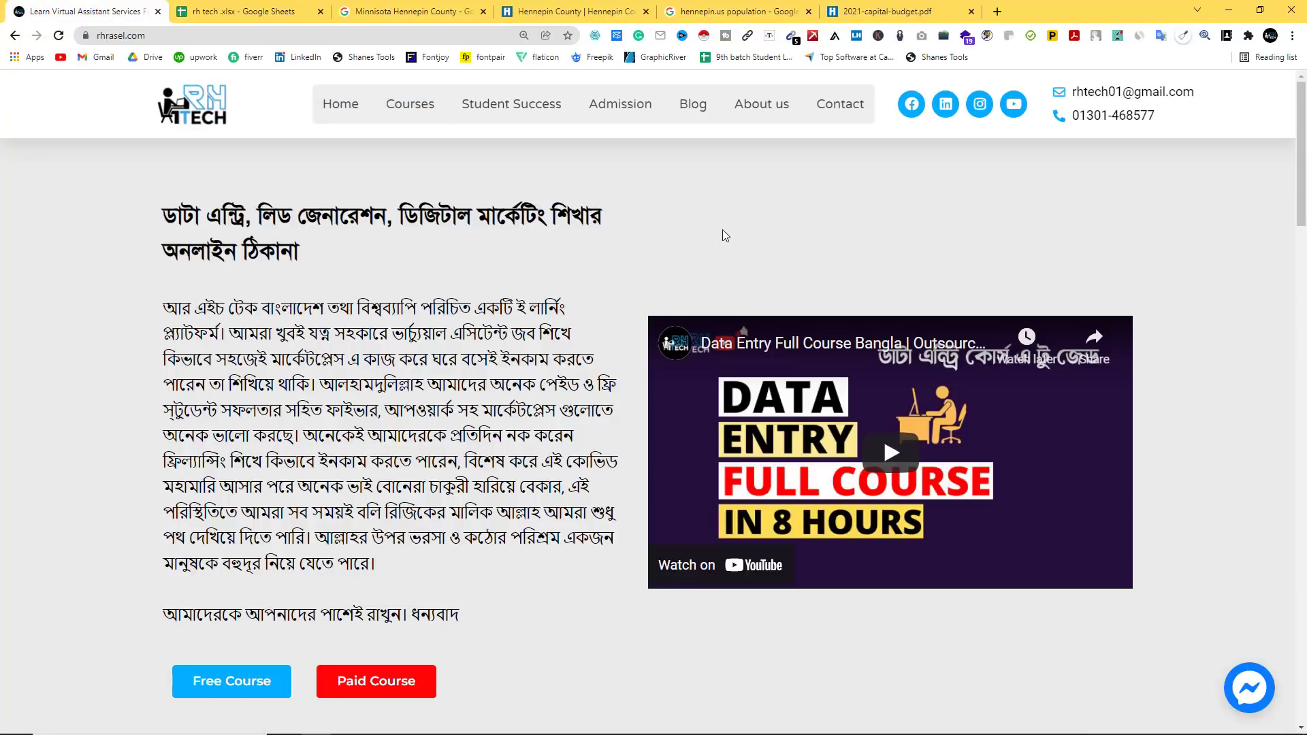